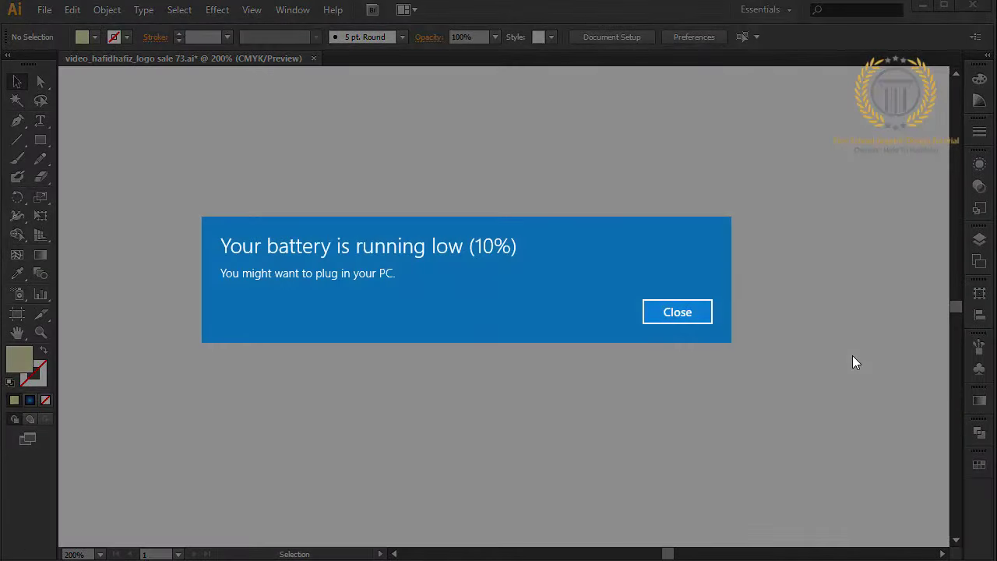
- Draw a 1160×772 px pale yellow rectangle covering the entire artboard, then deselect it
click(682, 313)
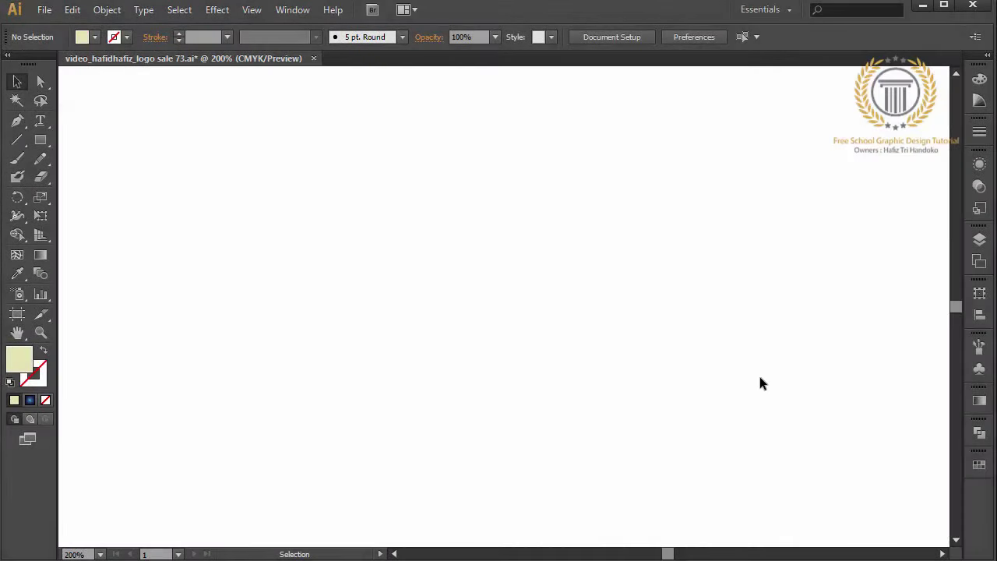
key(ctrl+minus)
key(ctrl+minus)
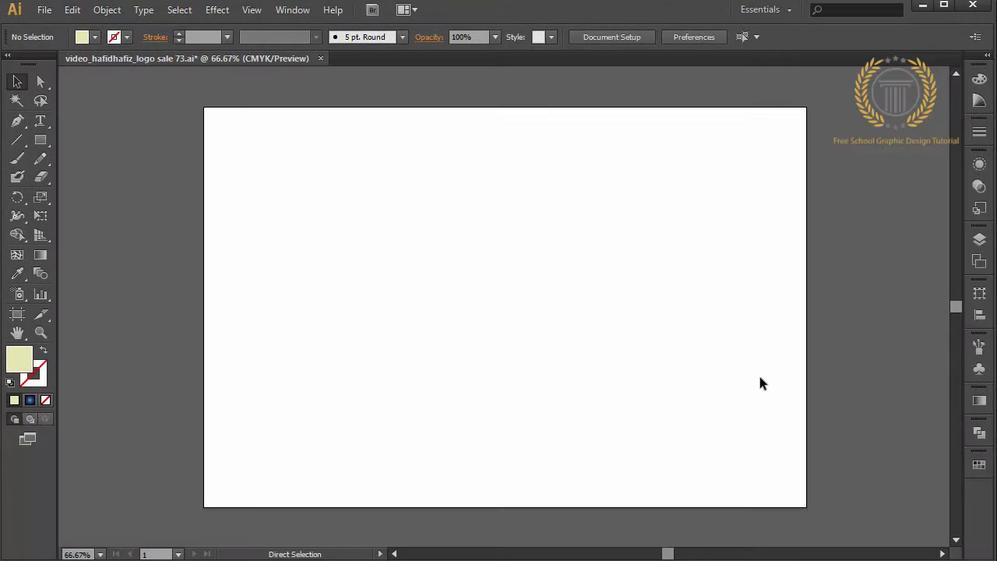
click(41, 141)
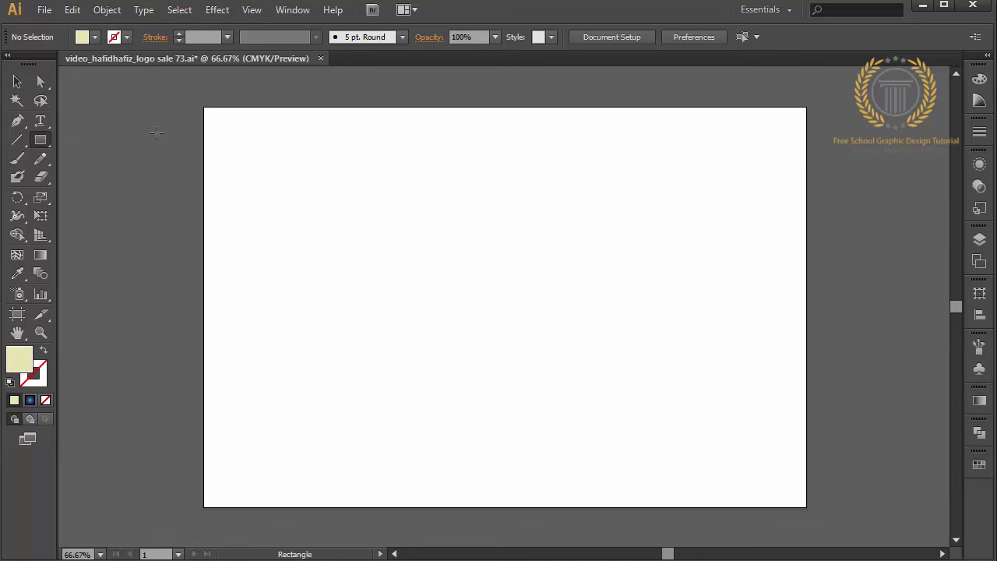
drag(205, 108, 807, 506)
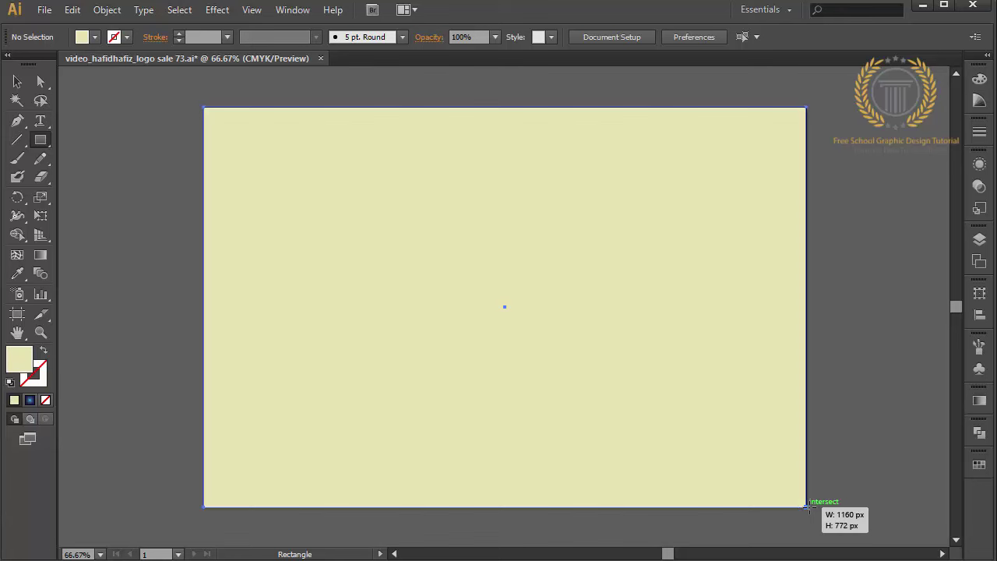
click(921, 479)
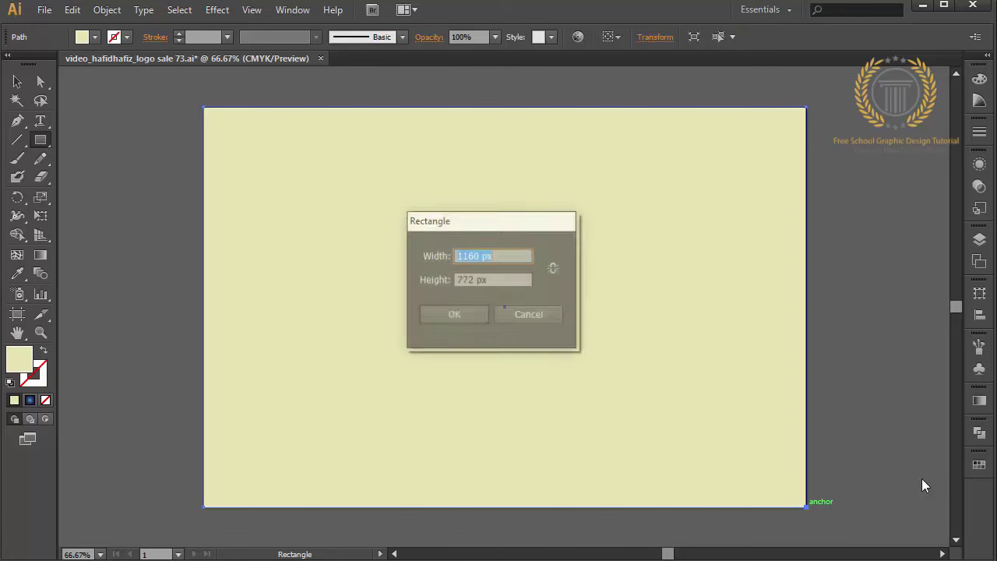
click(538, 313)
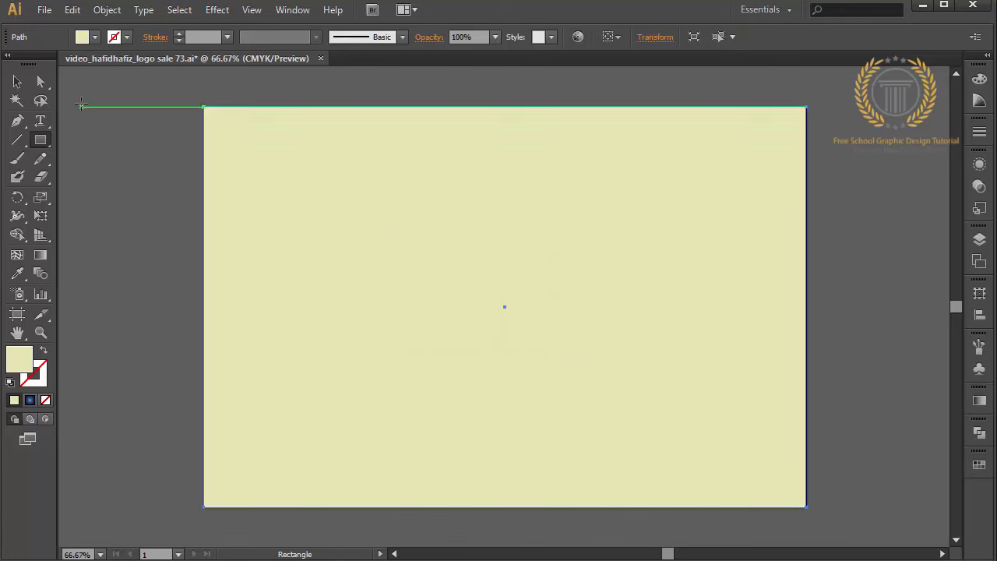
click(18, 81)
click(148, 124)
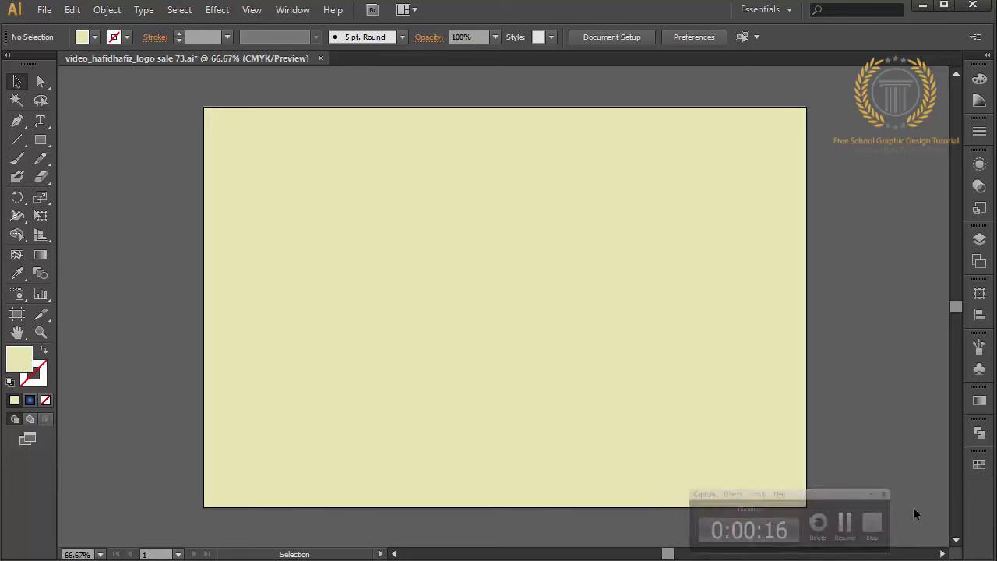
key(ctrl+1)
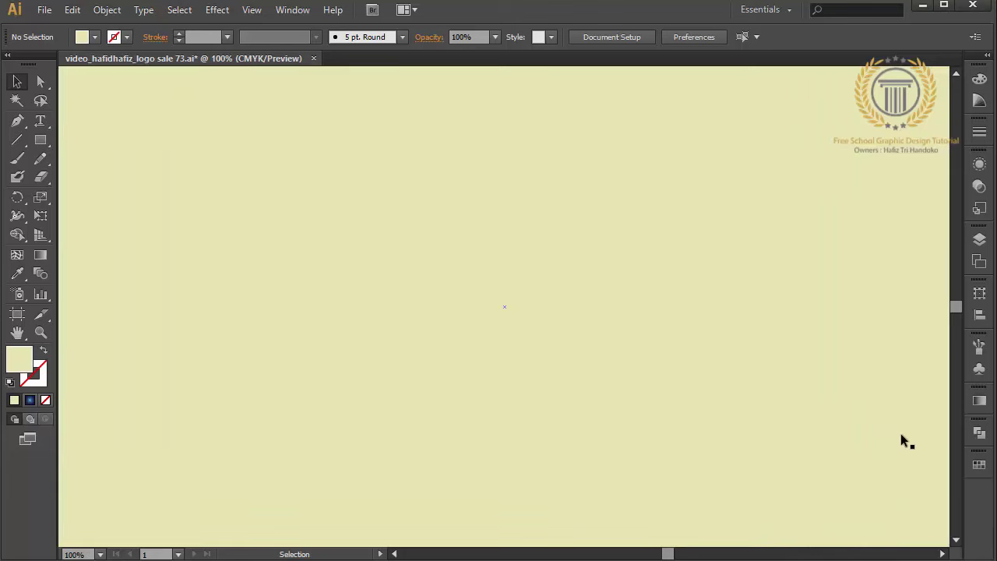
- Draw a square in the upper-left of the artboard with the Rectangle tool
click(40, 144)
drag(38, 143, 81, 173)
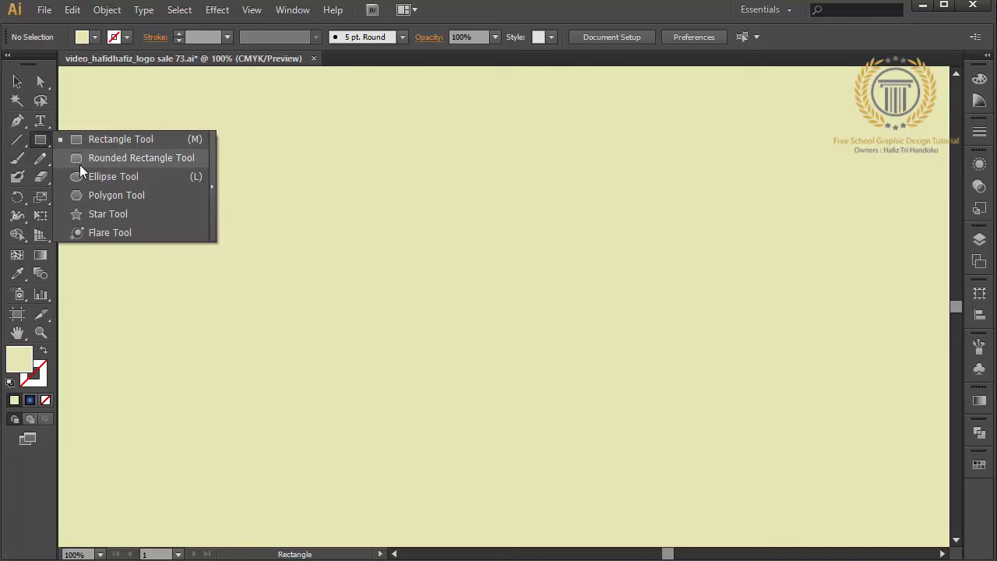
drag(81, 177, 78, 140)
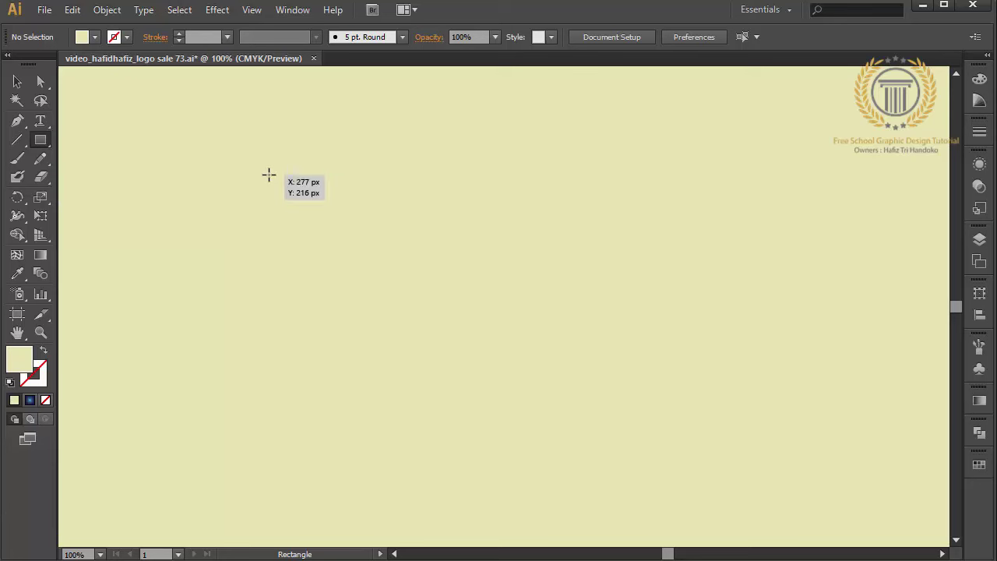
drag(269, 175, 424, 330)
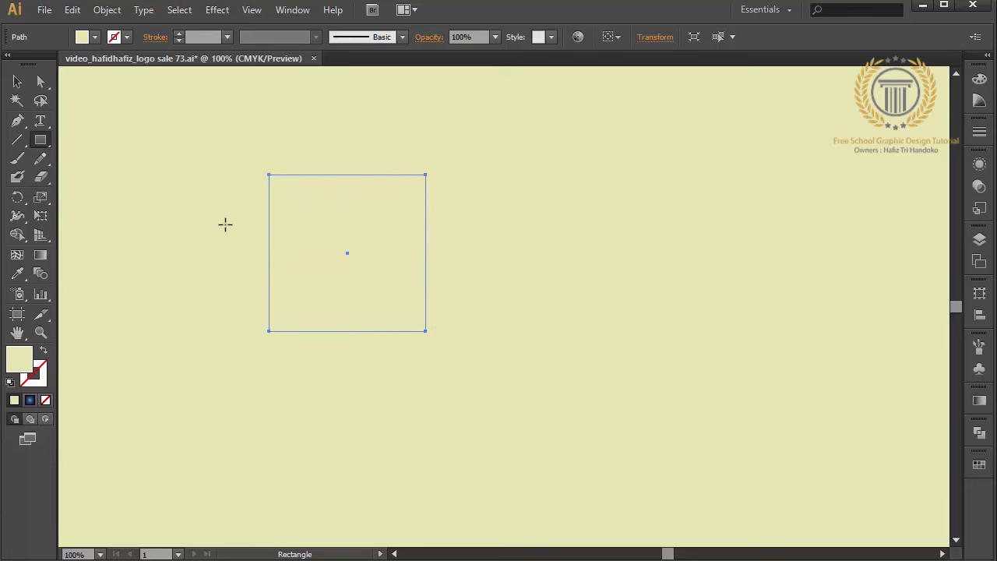
- Fill the square dark grey and rotate it about 45° into a diamond
double_click(21, 359)
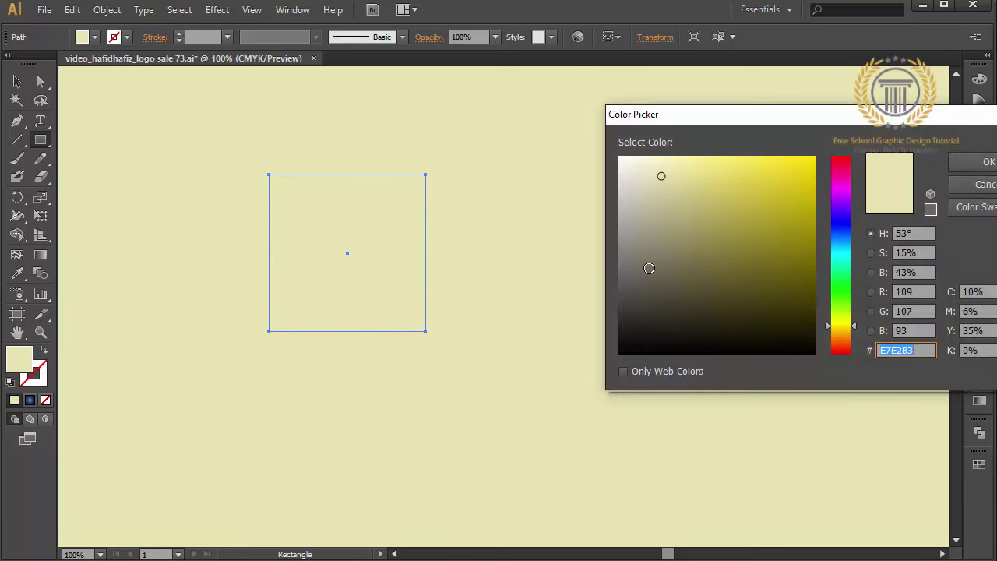
click(623, 259)
click(978, 162)
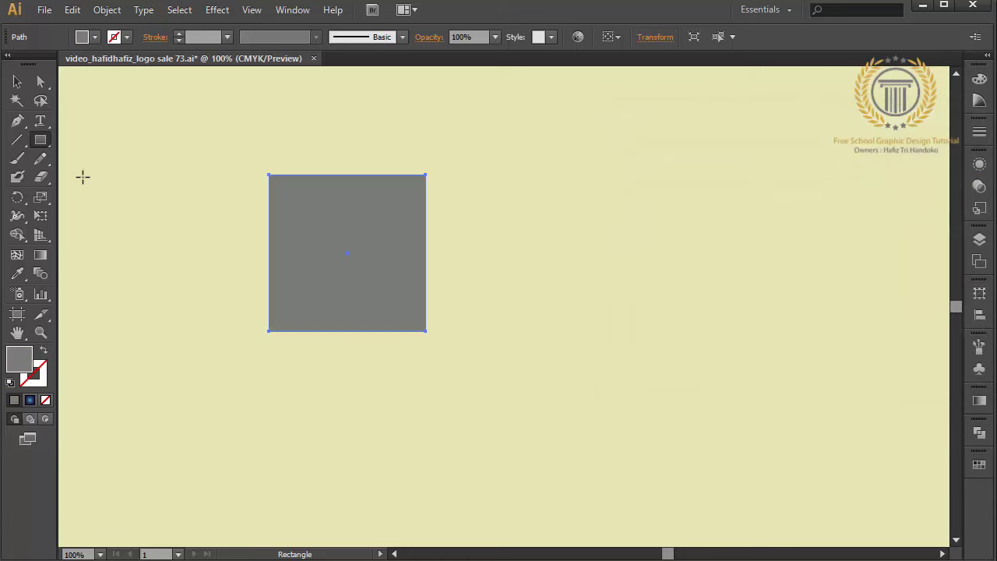
click(18, 83)
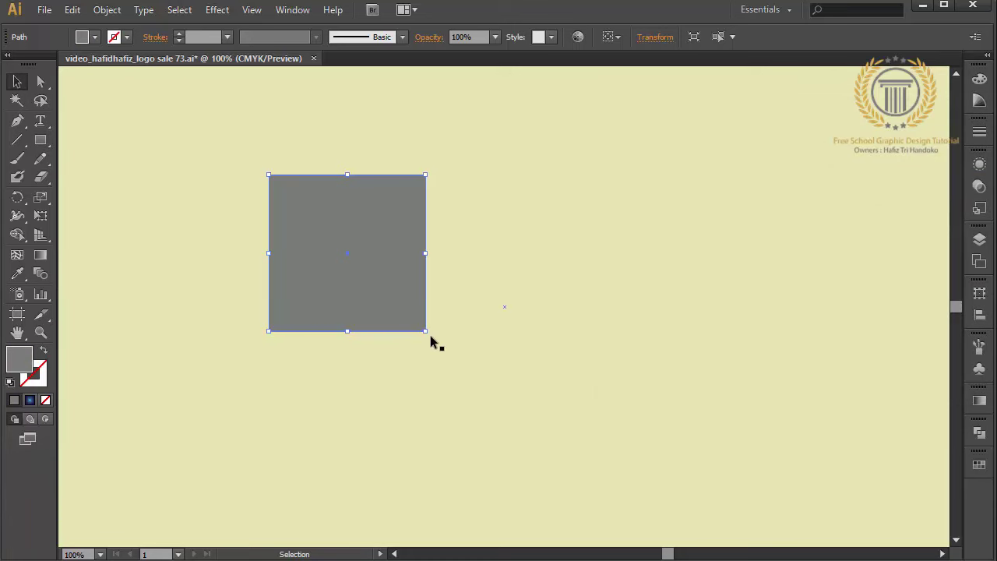
mouse_move(426, 344)
mouse_down()
mouse_move(346, 415)
mouse_move(346, 444)
mouse_move(332, 449)
mouse_move(346, 451)
mouse_up()
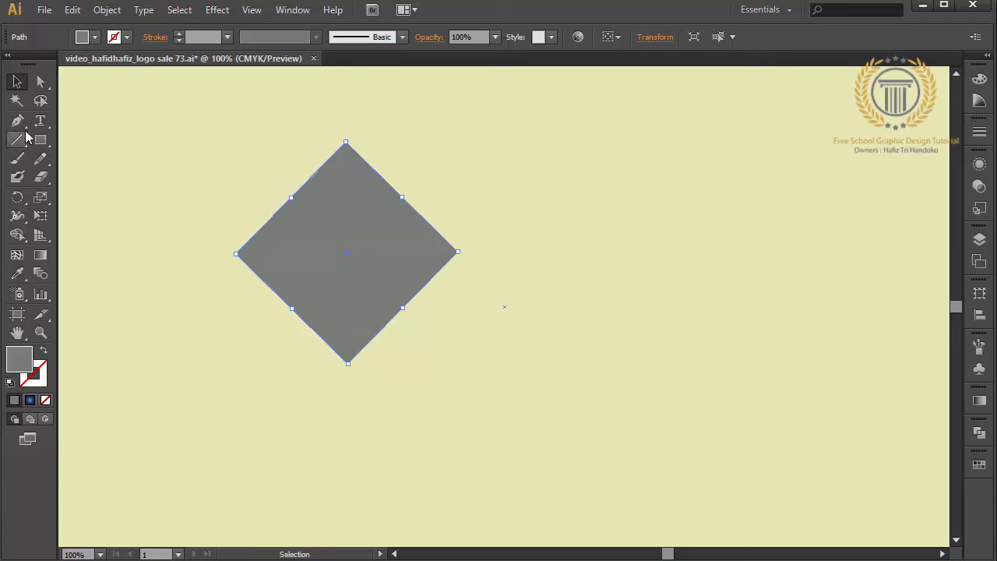
- Draw a closed Pen triangle from the diamond's top point along its left edge to the left corner
click(139, 166)
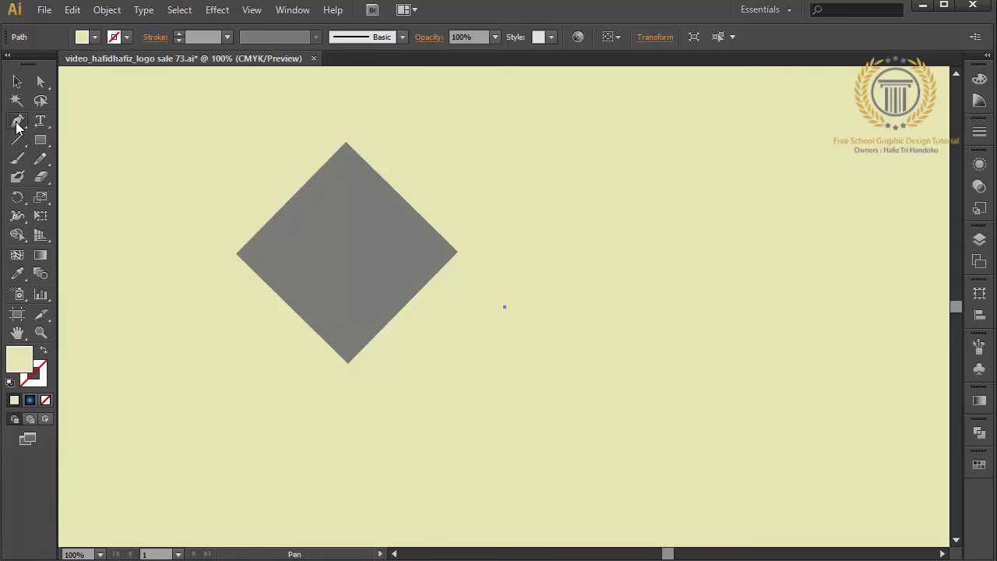
click(17, 120)
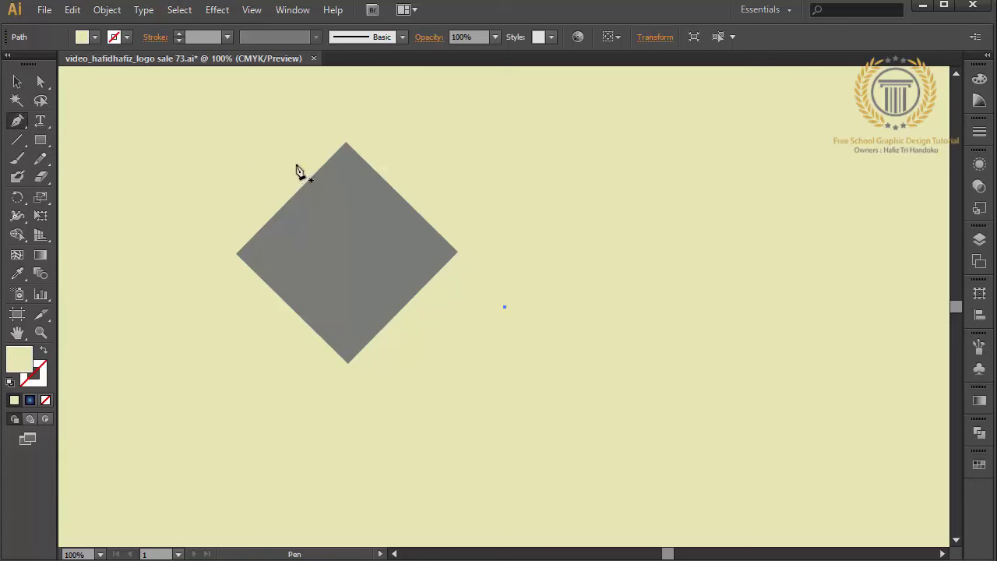
click(347, 143)
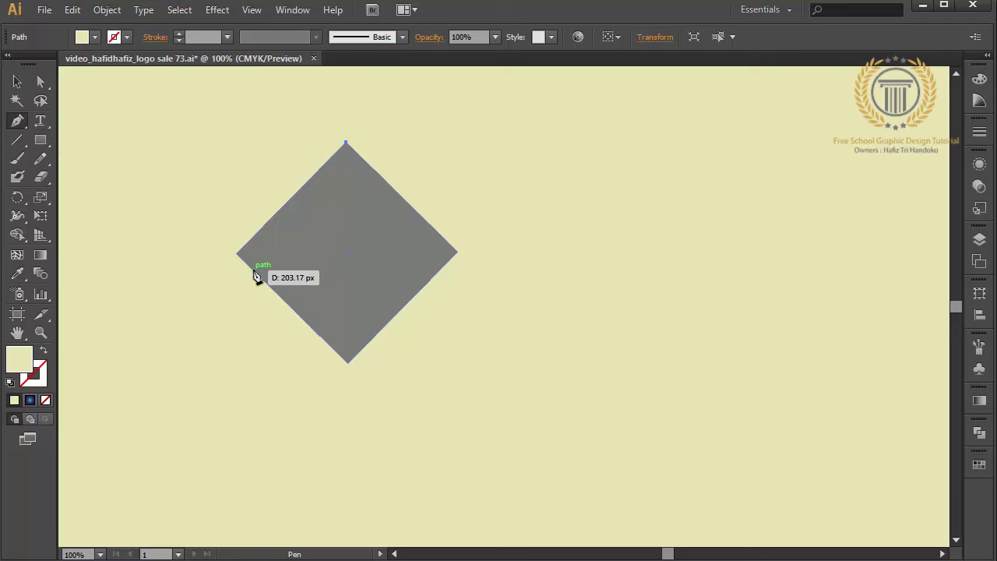
click(256, 276)
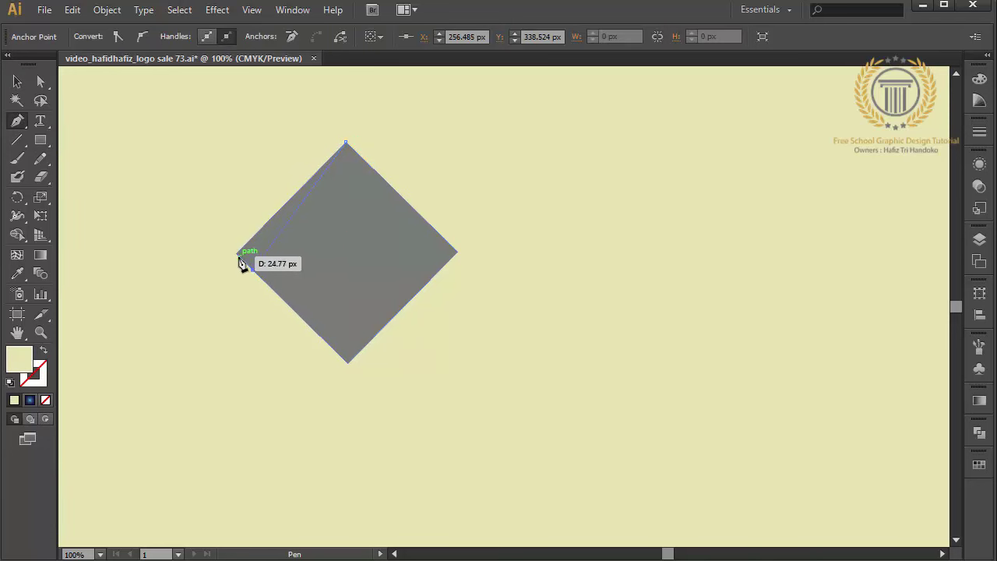
click(237, 253)
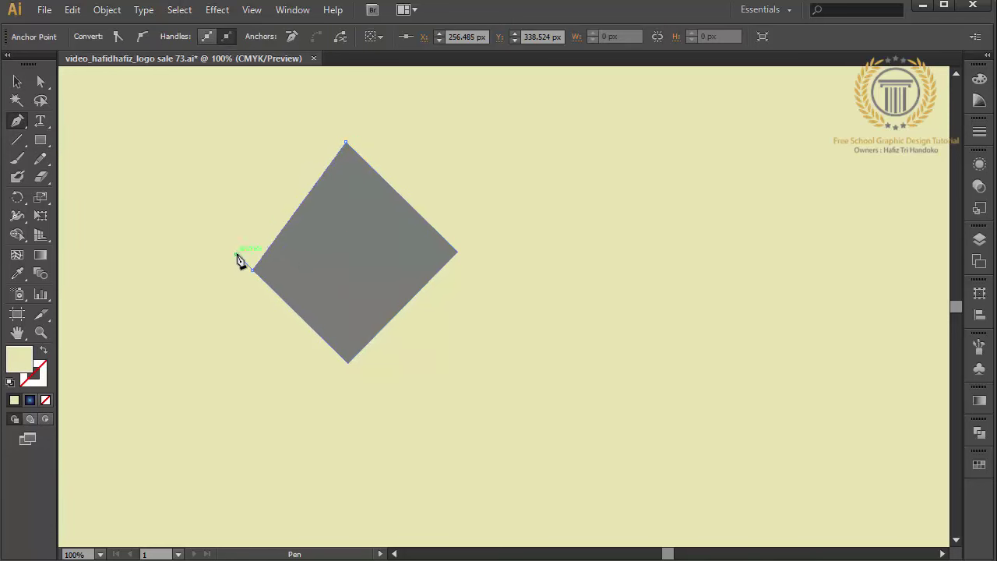
click(347, 144)
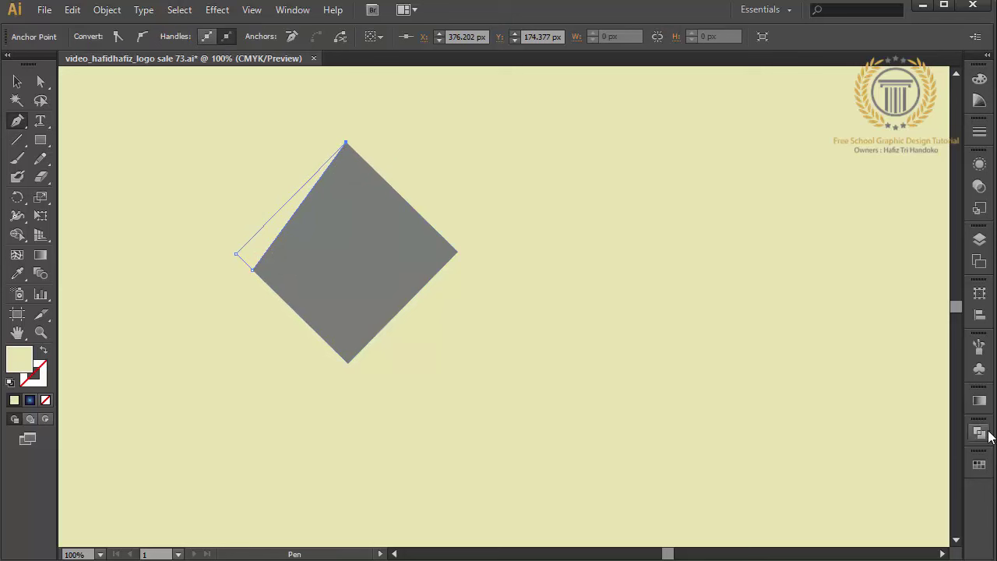
- Fill the triangle sliver with a blue-grey swatch
click(987, 464)
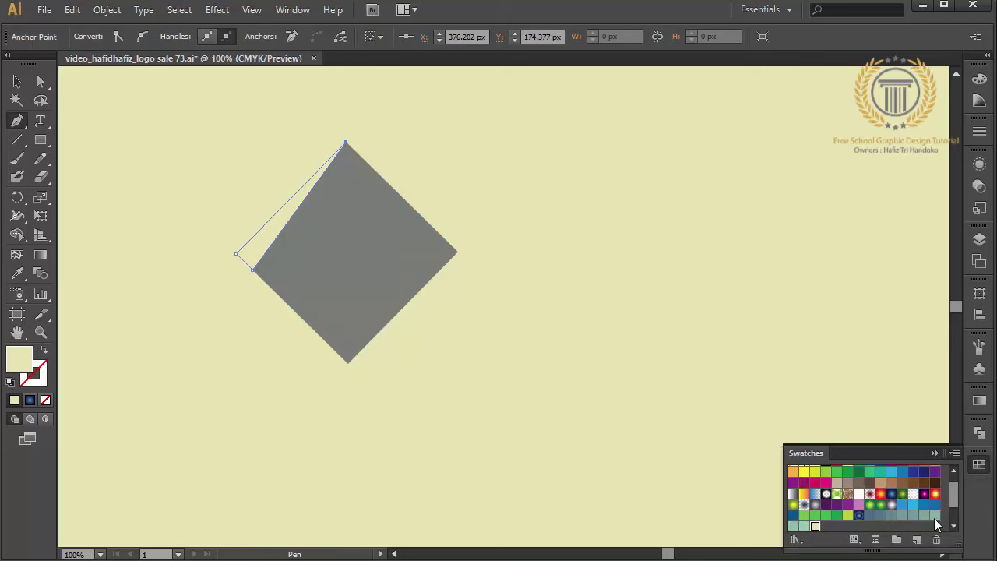
click(870, 515)
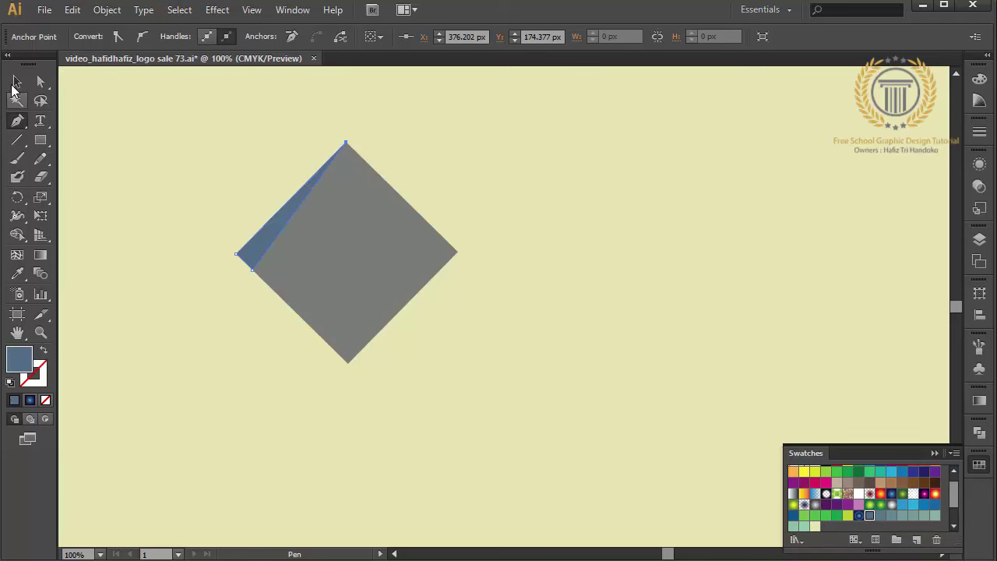
click(15, 83)
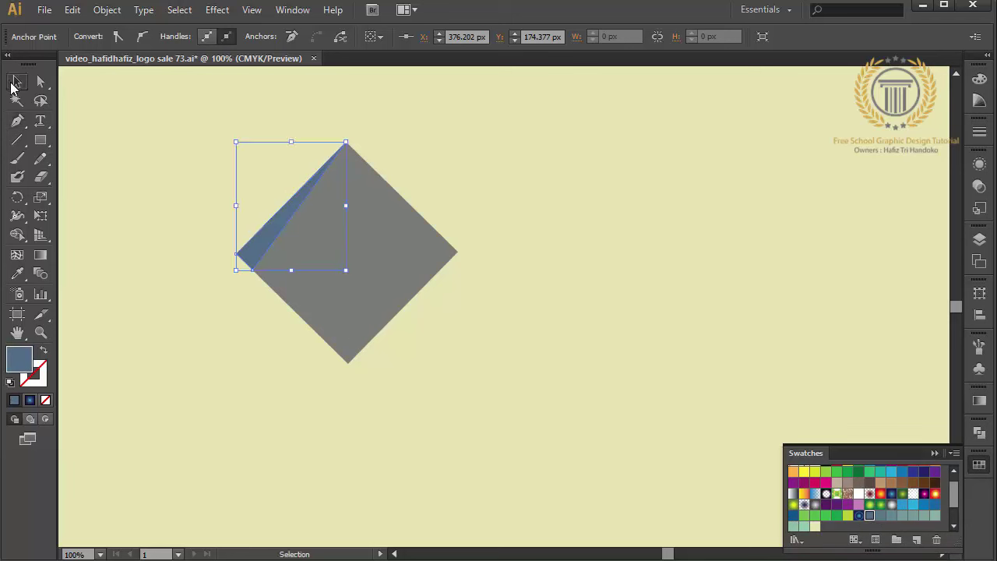
click(392, 286)
- Draw a rectangle over the diamond's right half and paste a copy of the diamond behind
click(40, 140)
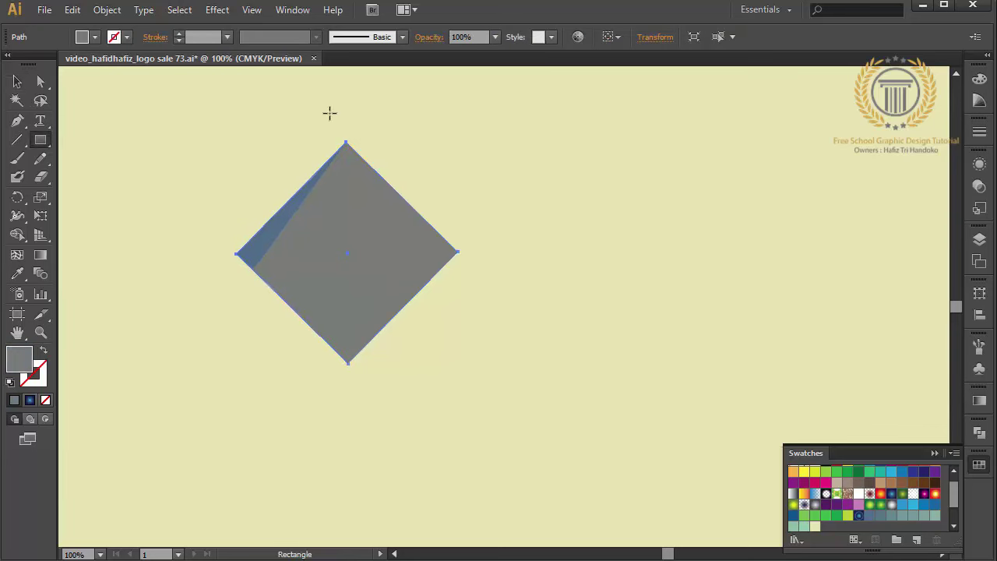
drag(346, 116, 526, 397)
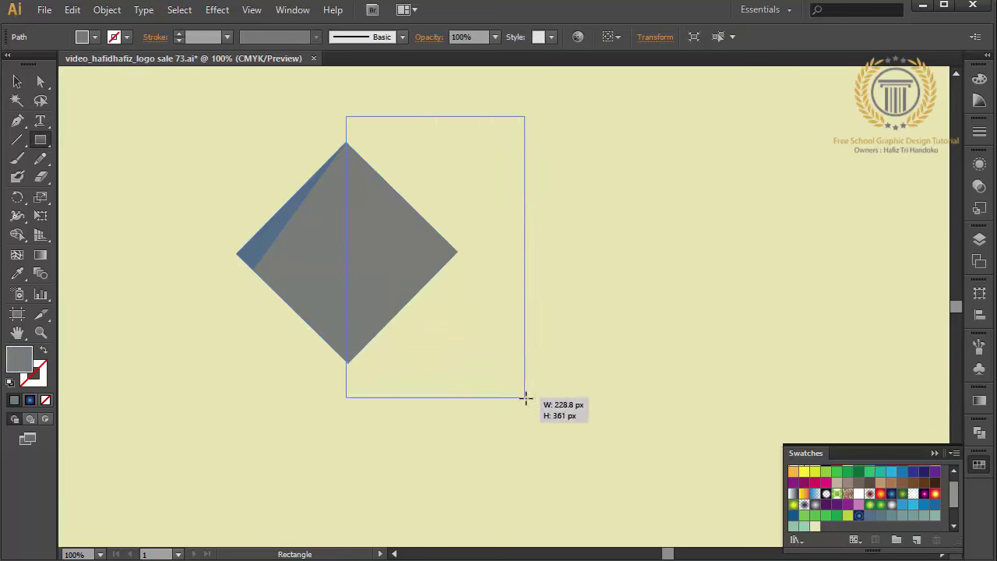
key(v)
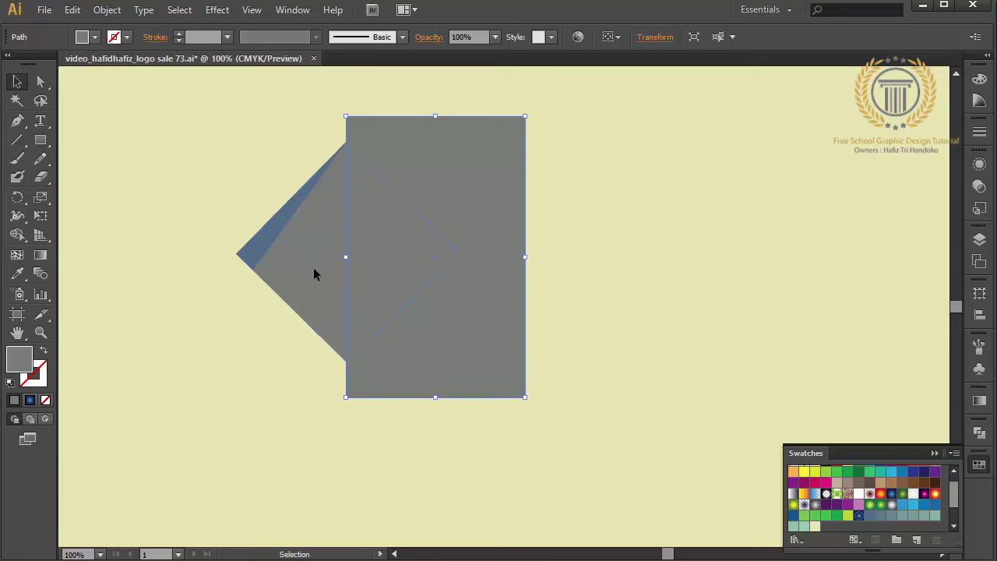
click(314, 268)
click(98, 10)
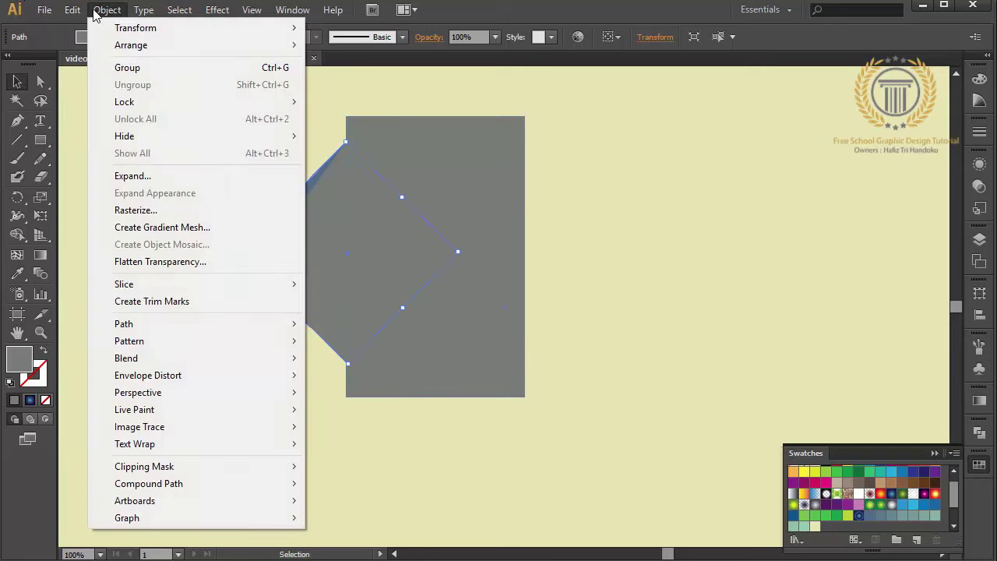
click(101, 84)
click(72, 10)
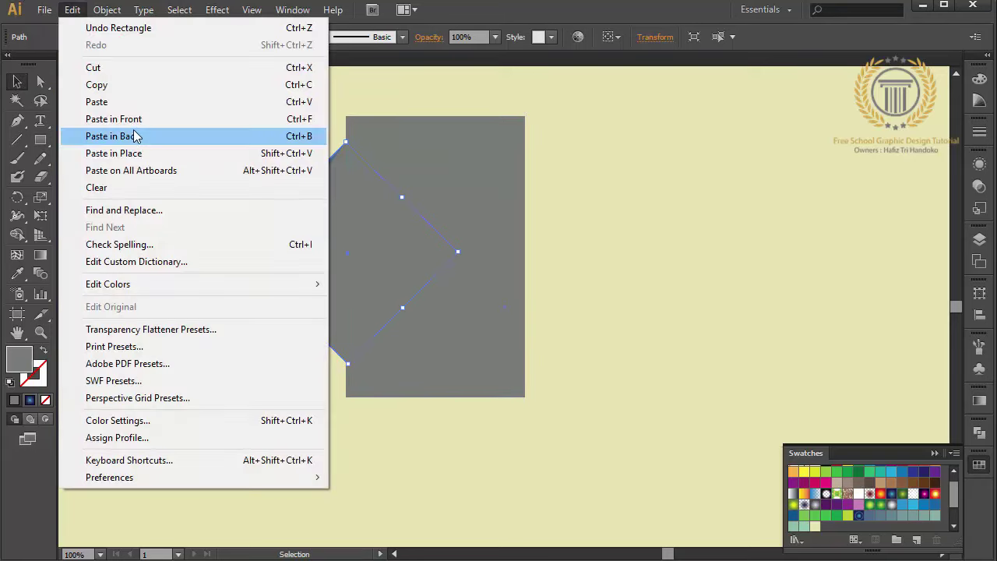
click(136, 119)
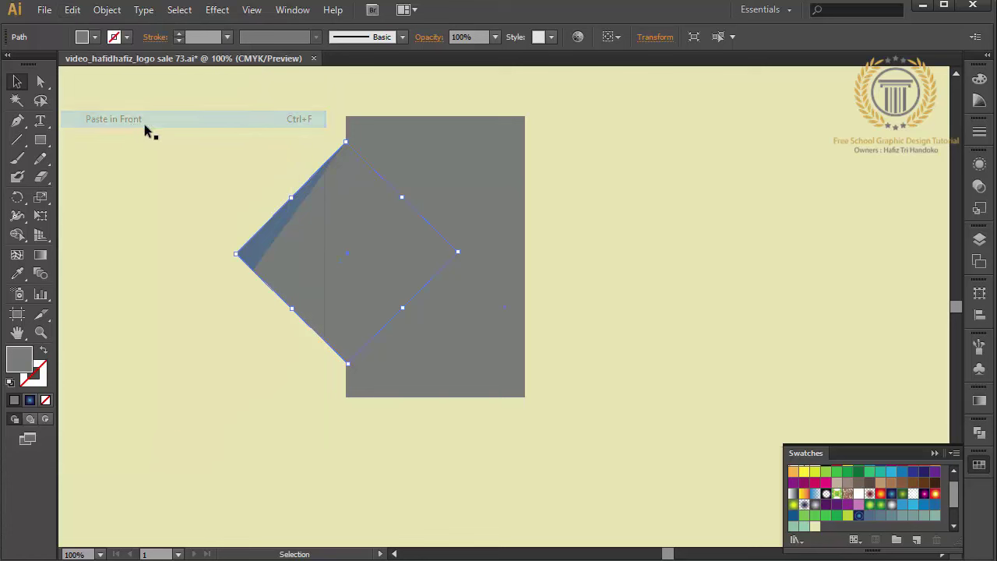
- Combine the rectangle with the diamond copy to keep a separate right-half piece
shift+click(454, 199)
click(979, 432)
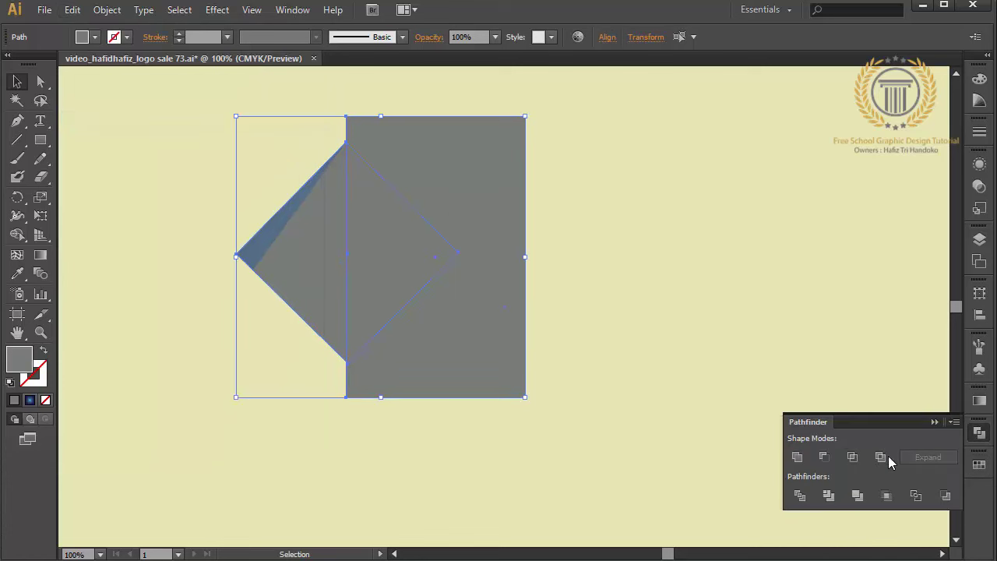
click(853, 457)
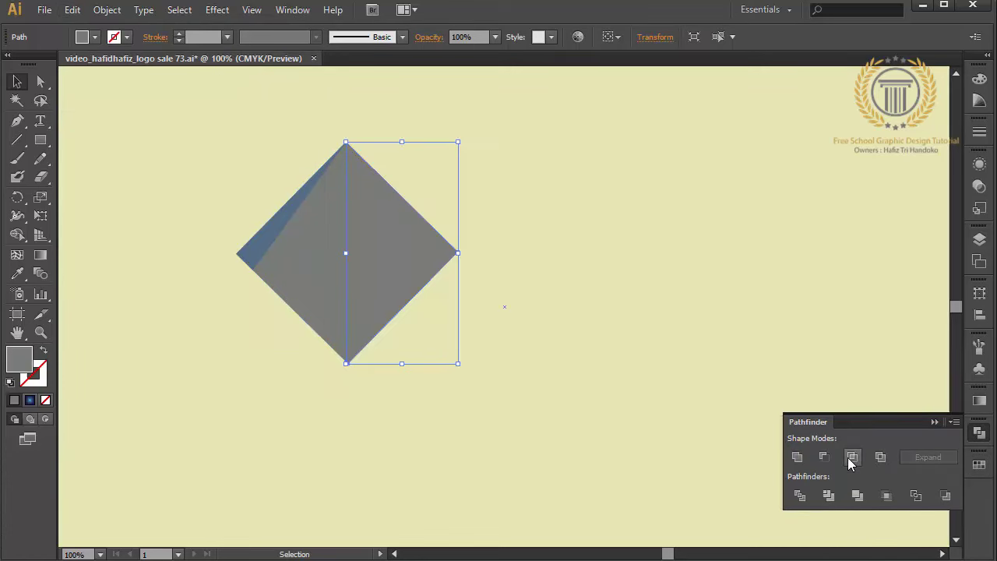
click(317, 281)
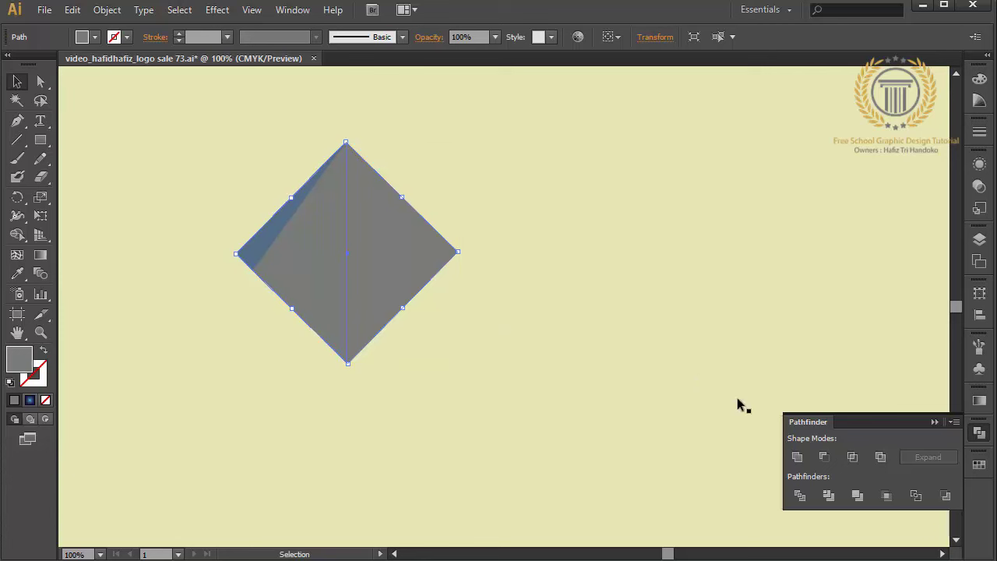
click(980, 465)
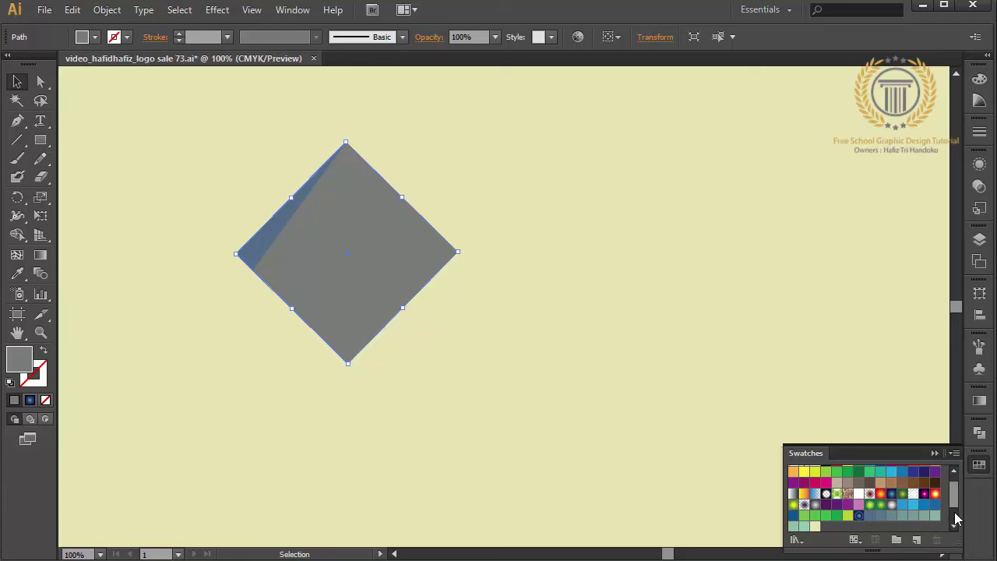
- Fill the left half with light mint and the right half with a darker green
click(805, 527)
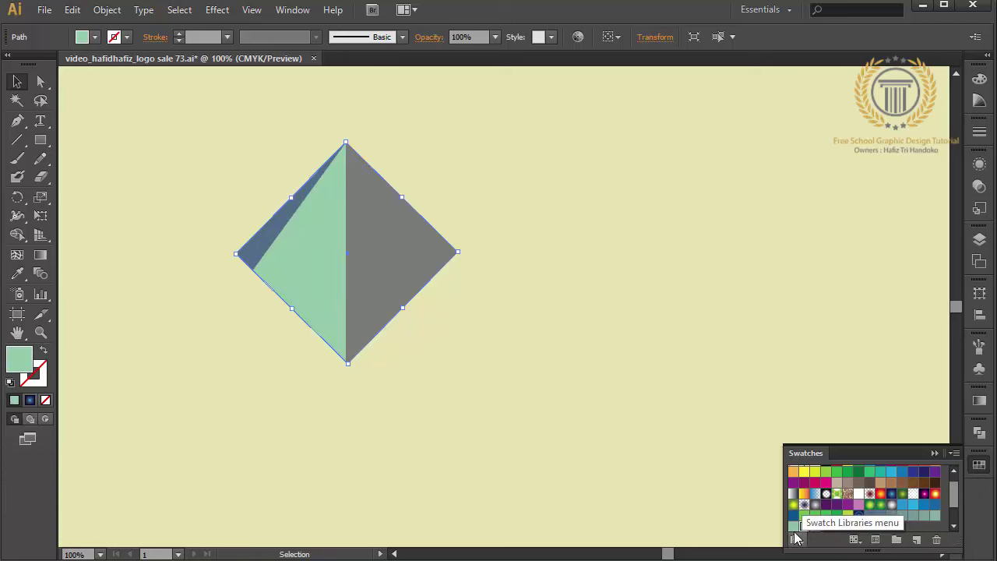
click(793, 527)
click(805, 527)
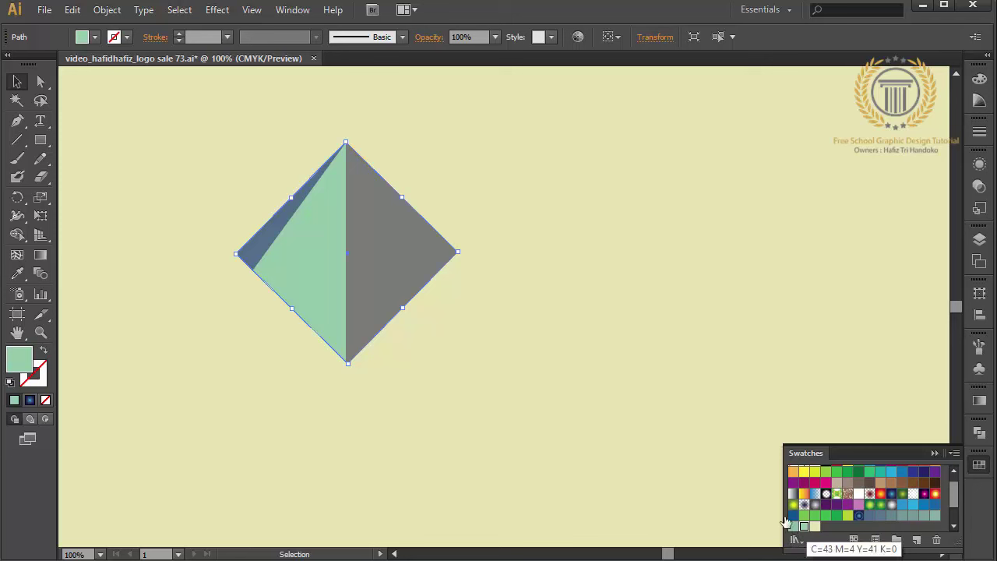
click(377, 274)
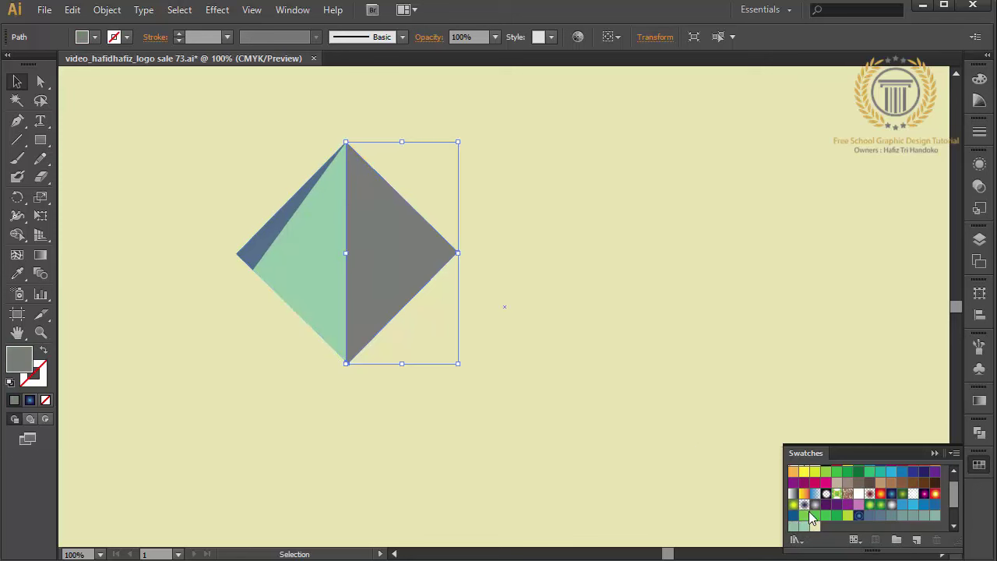
click(794, 527)
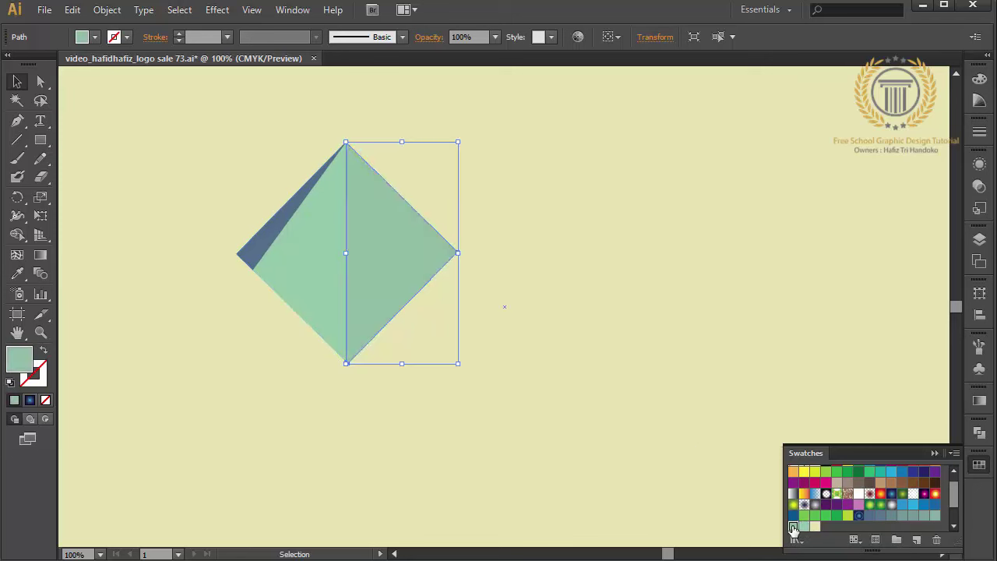
- Set the blue-grey sliver triangle to 50% opacity
click(630, 494)
click(265, 239)
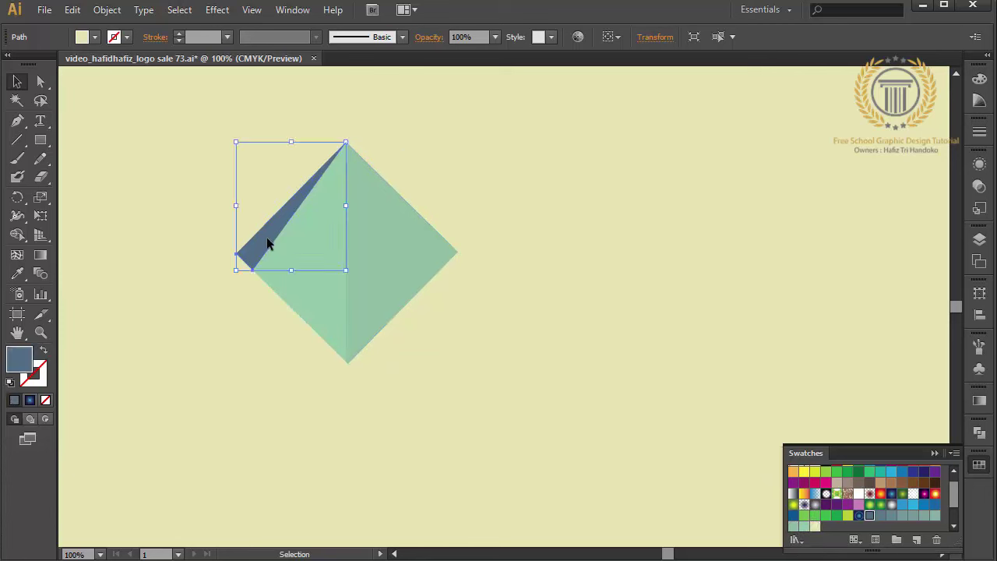
click(494, 36)
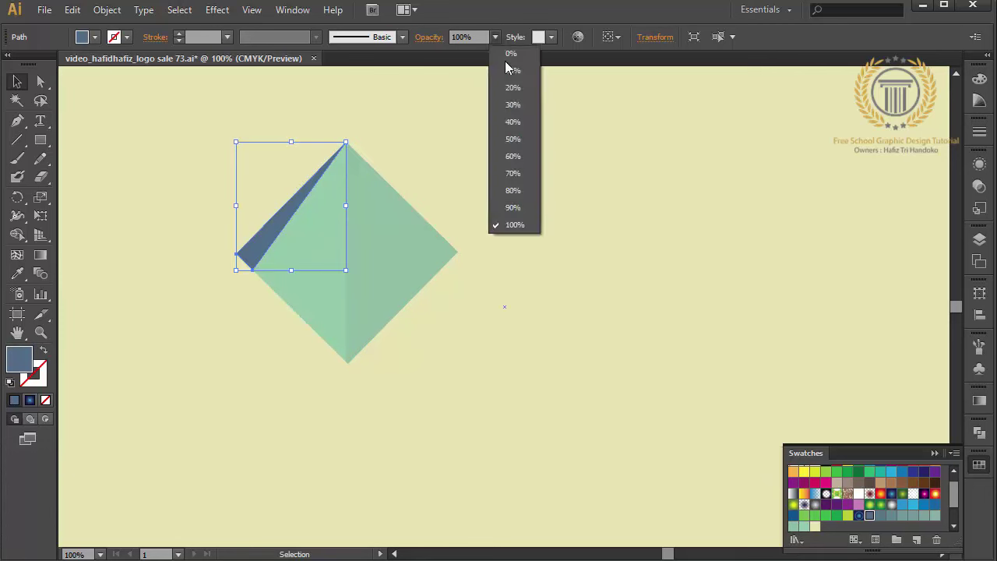
click(523, 144)
click(509, 170)
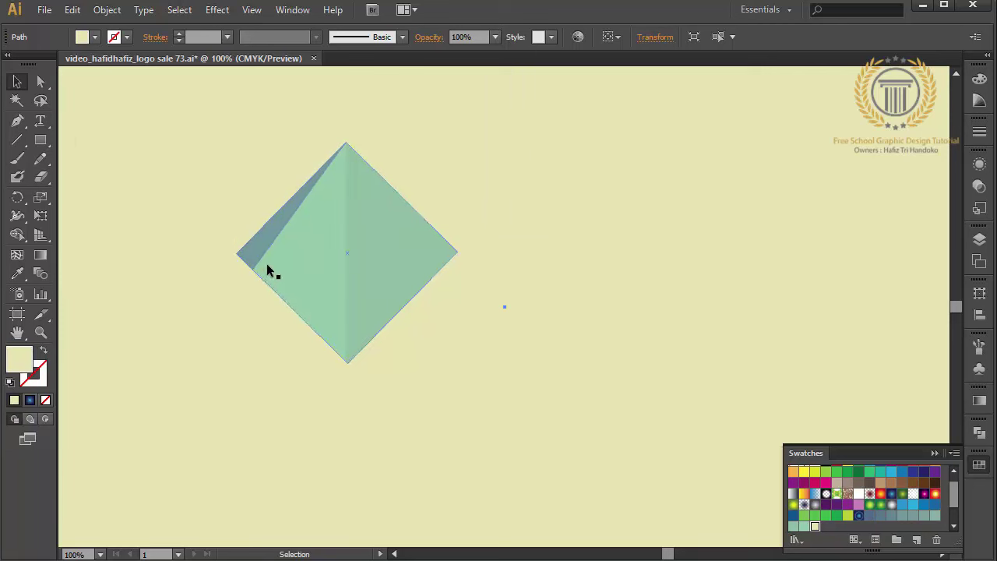
- Group all the diamond's facets and scale the group down to about half size
click(295, 205)
shift+click(320, 249)
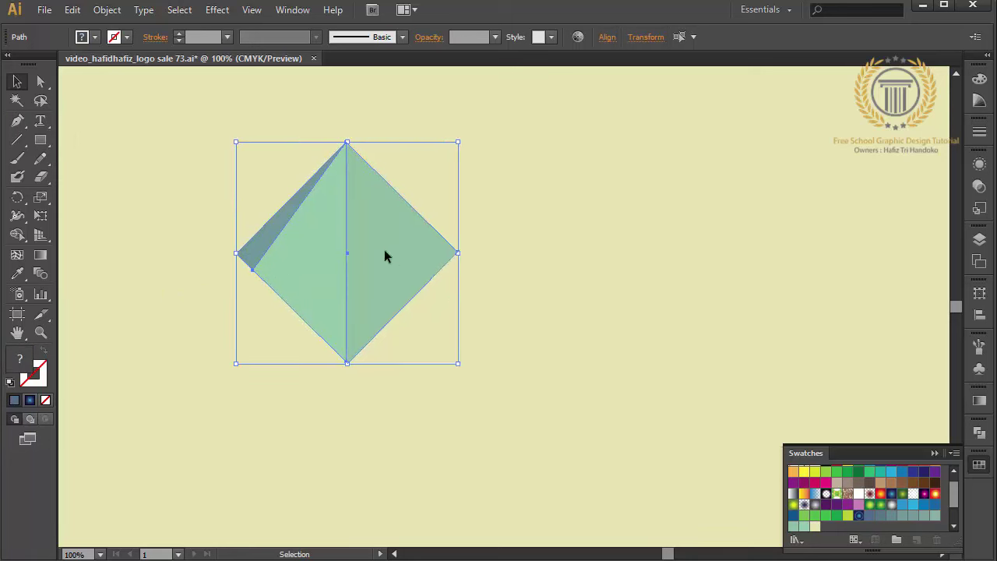
right_click(384, 250)
click(428, 324)
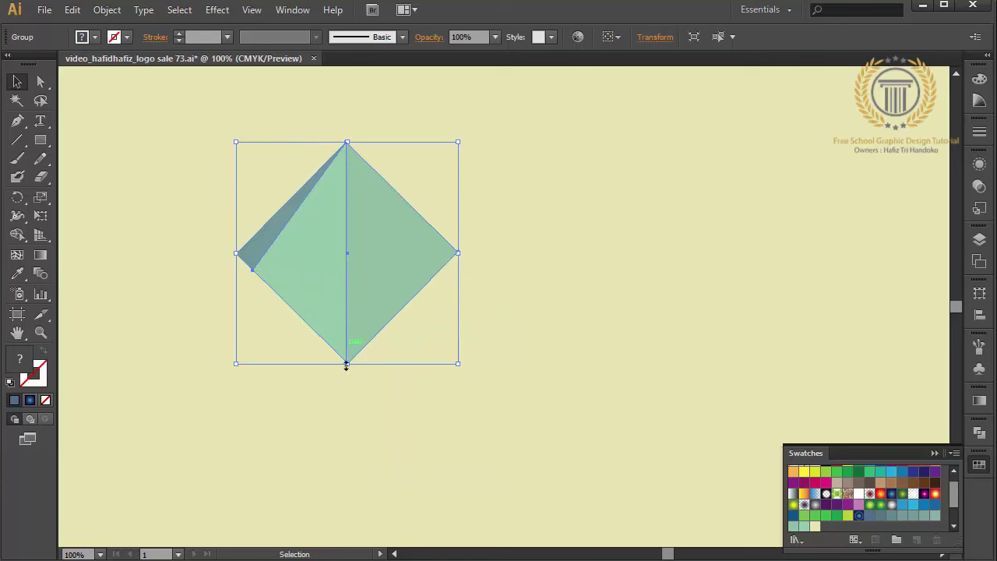
drag(347, 363, 348, 260)
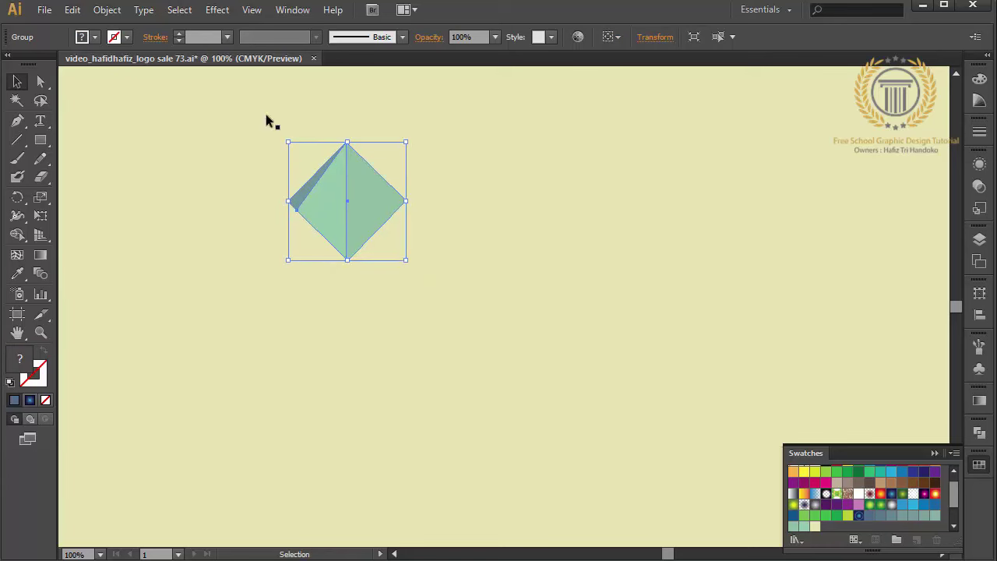
click(72, 9)
click(94, 84)
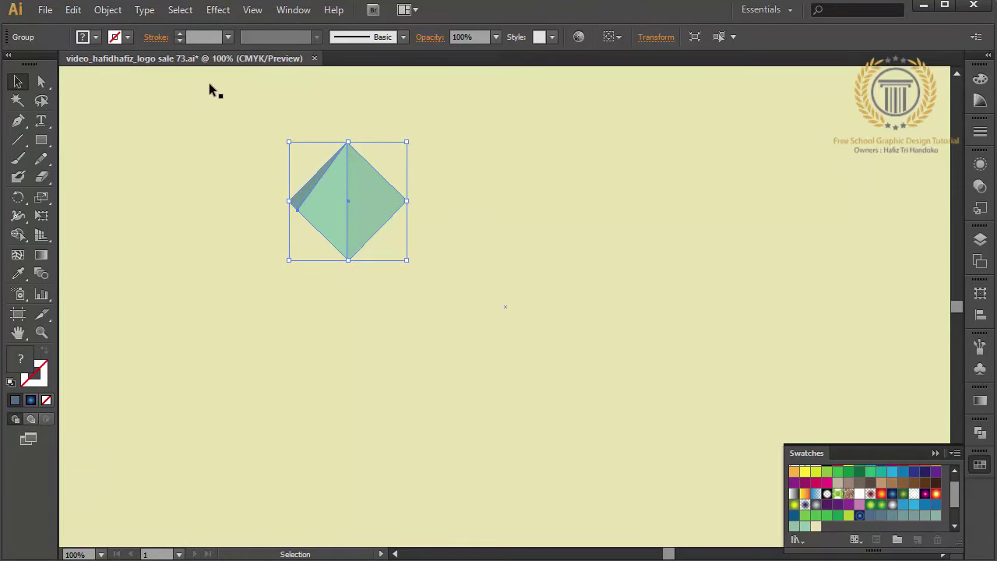
- Copy the diamond, paste it in front and move the copy straight below the original
click(72, 10)
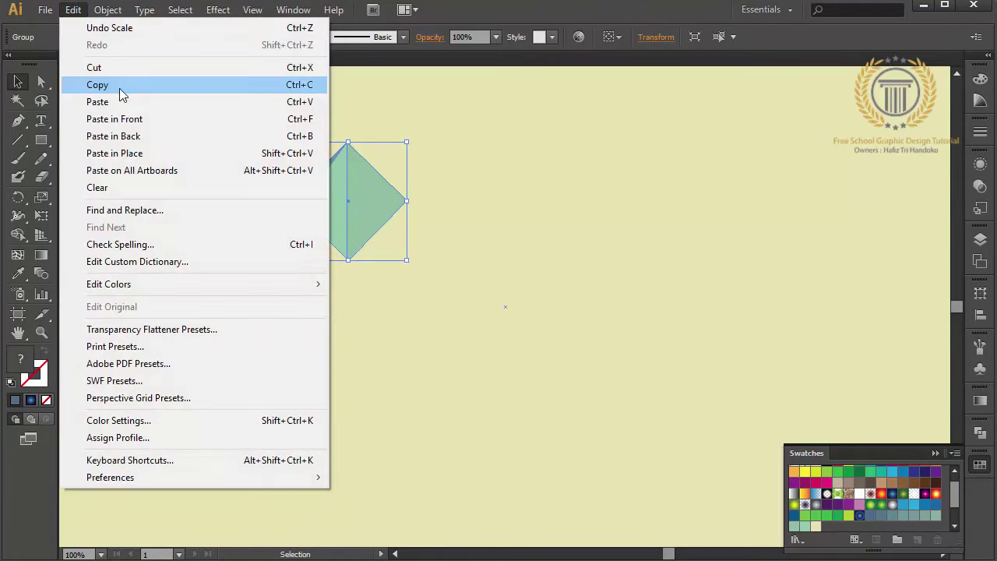
click(117, 84)
click(72, 9)
click(149, 122)
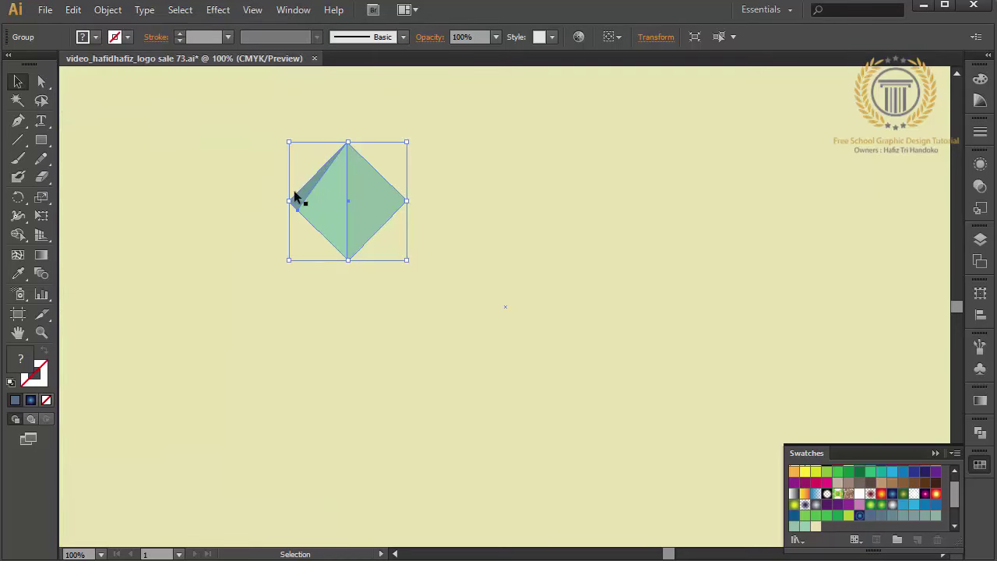
drag(361, 230, 379, 340)
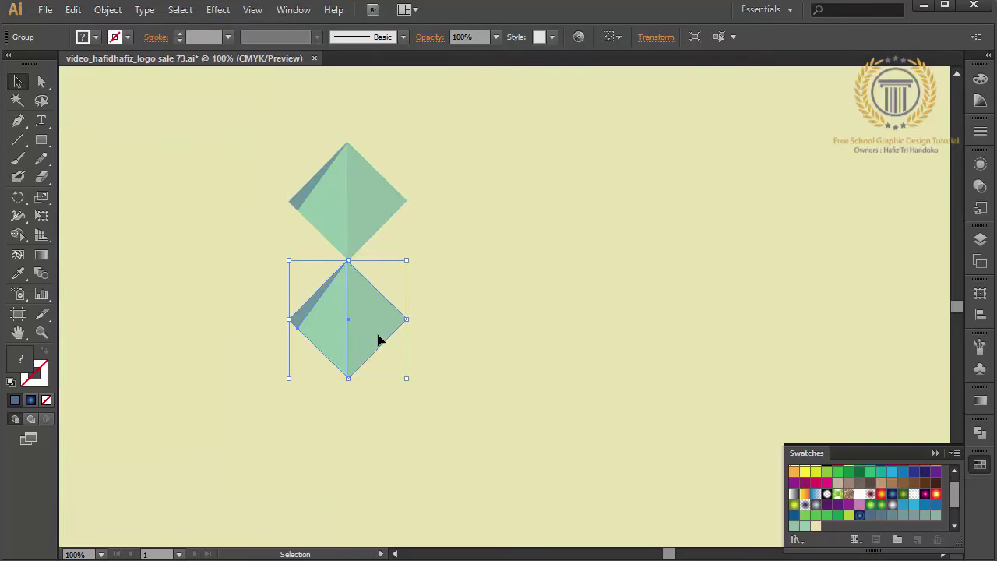
- Ungroup the lower diamond and give its left and right facets darker grey-teal fills
right_click(420, 361)
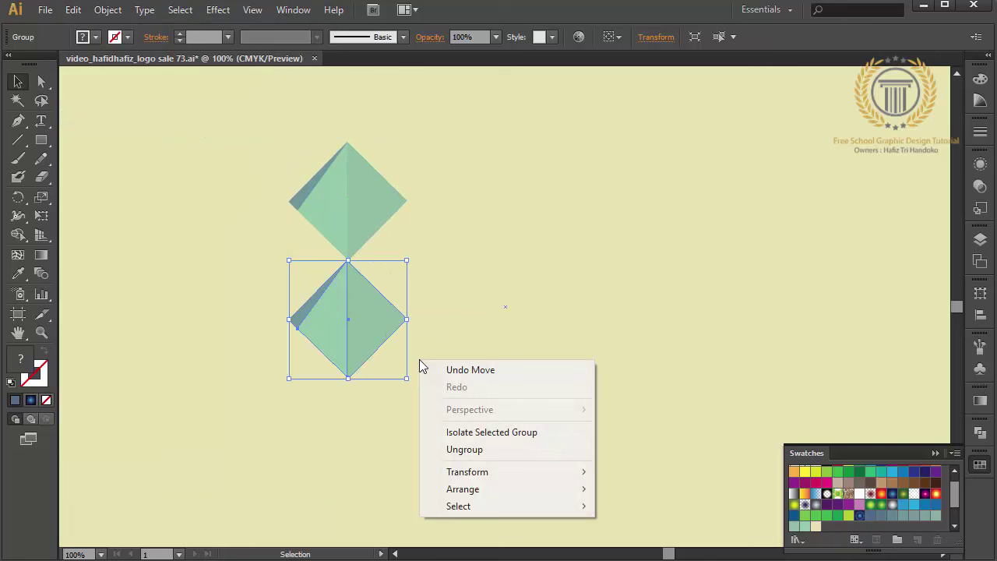
click(475, 450)
click(436, 428)
click(312, 328)
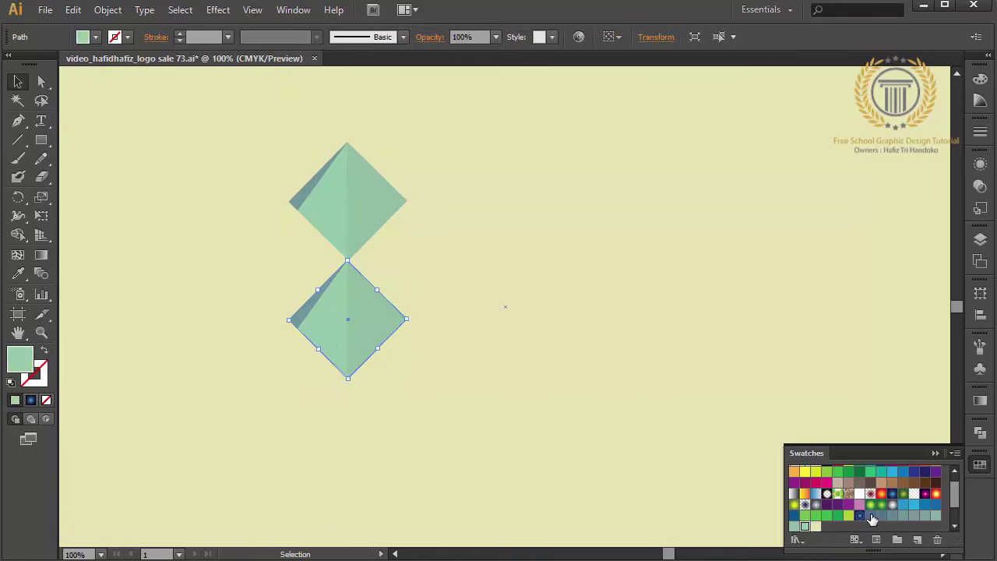
click(936, 515)
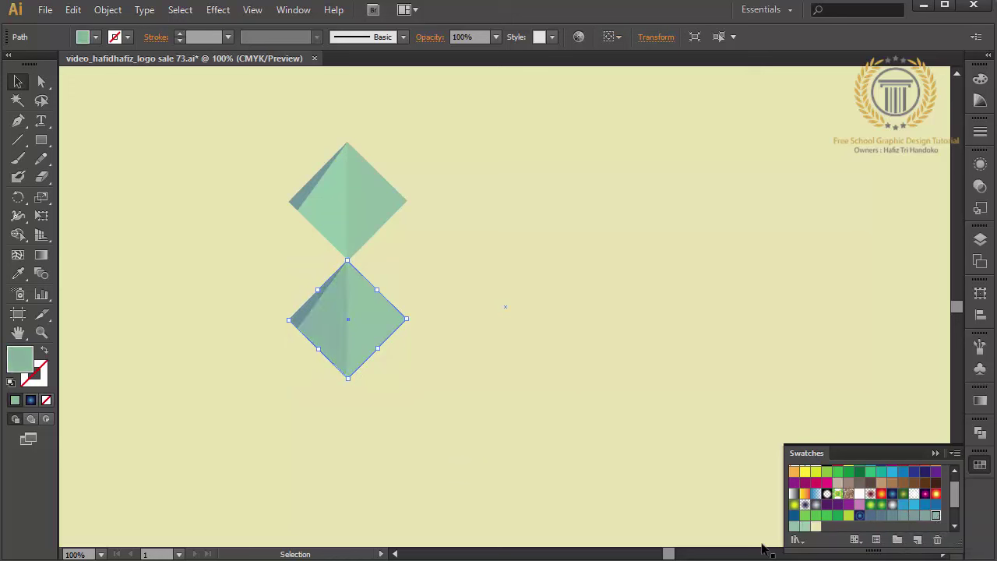
click(382, 328)
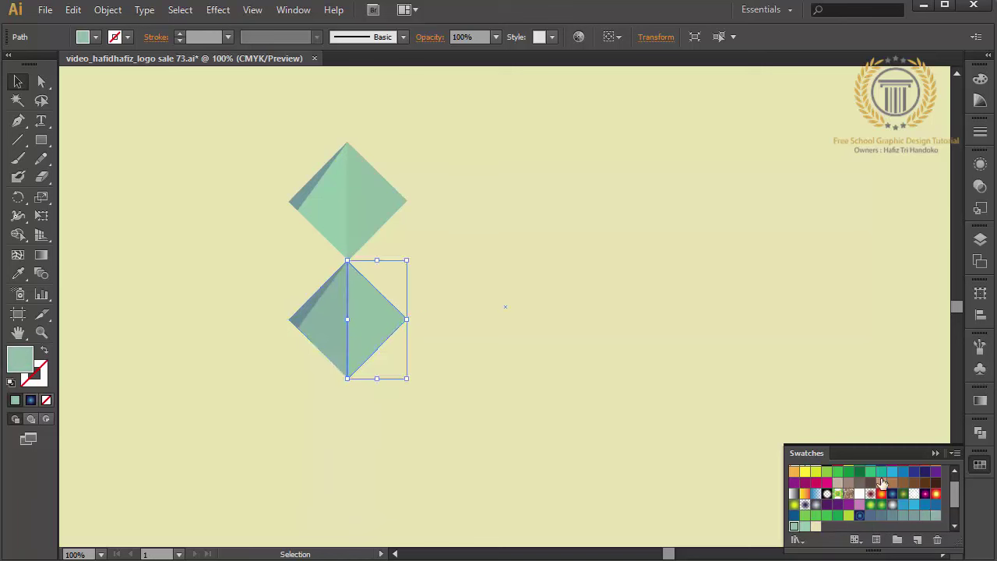
click(927, 517)
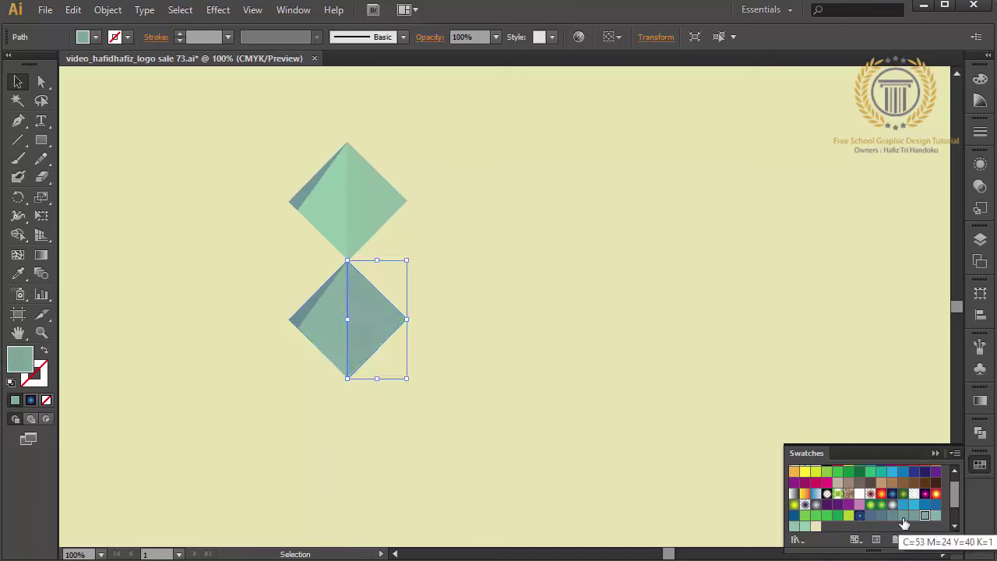
click(520, 427)
- Draw a vertical path from the upper diamond's left corner to the lower diamond's
key(ctrl+plus)
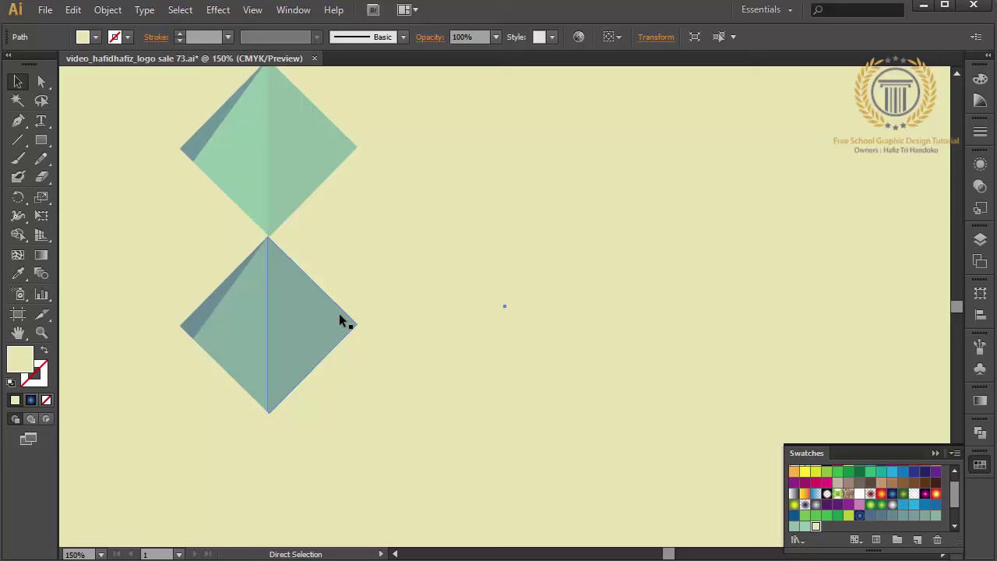
click(167, 230)
click(18, 121)
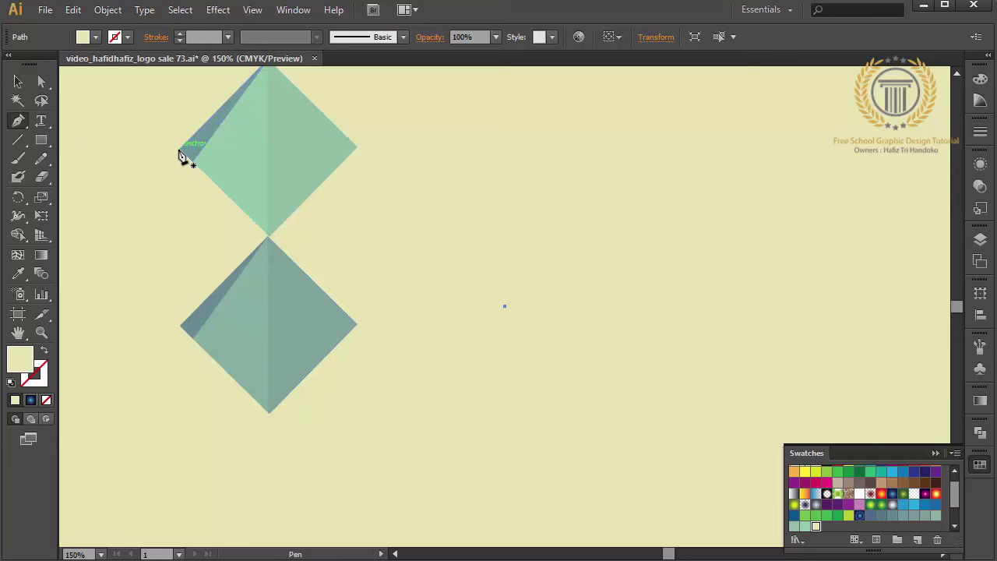
click(180, 149)
click(180, 323)
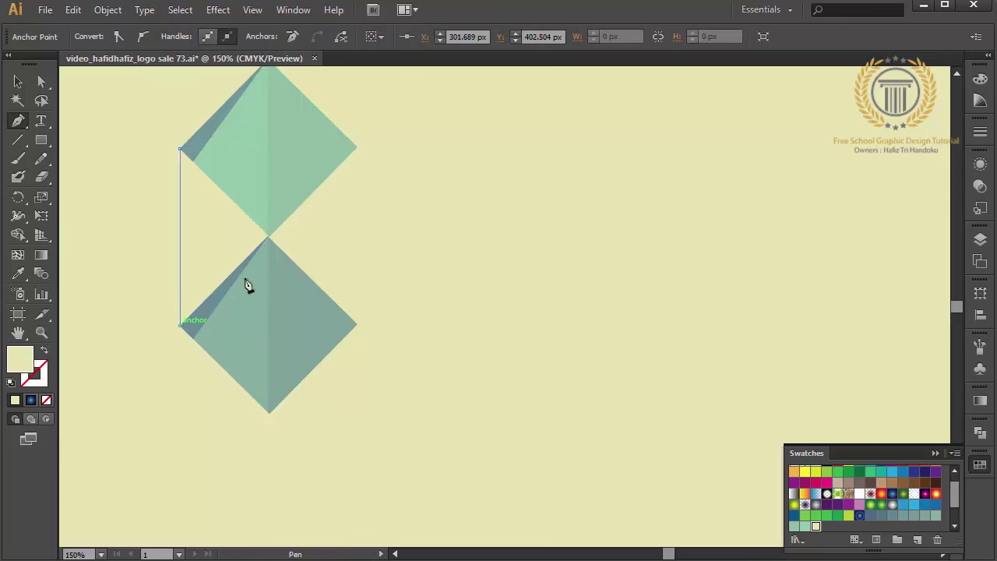
ctrl+click(284, 244)
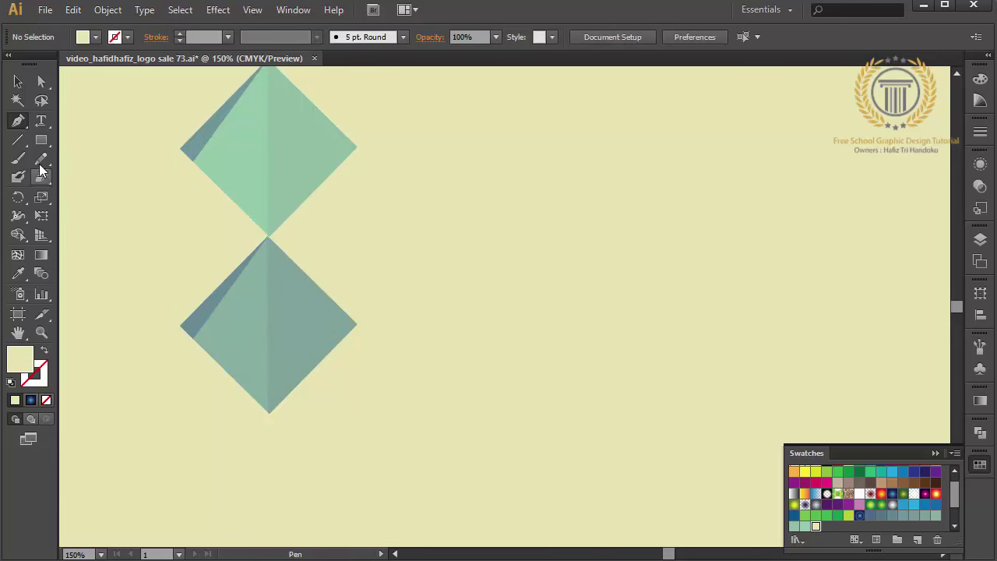
- Nudge the lower diamond slightly right to line it up with the upper one
click(19, 81)
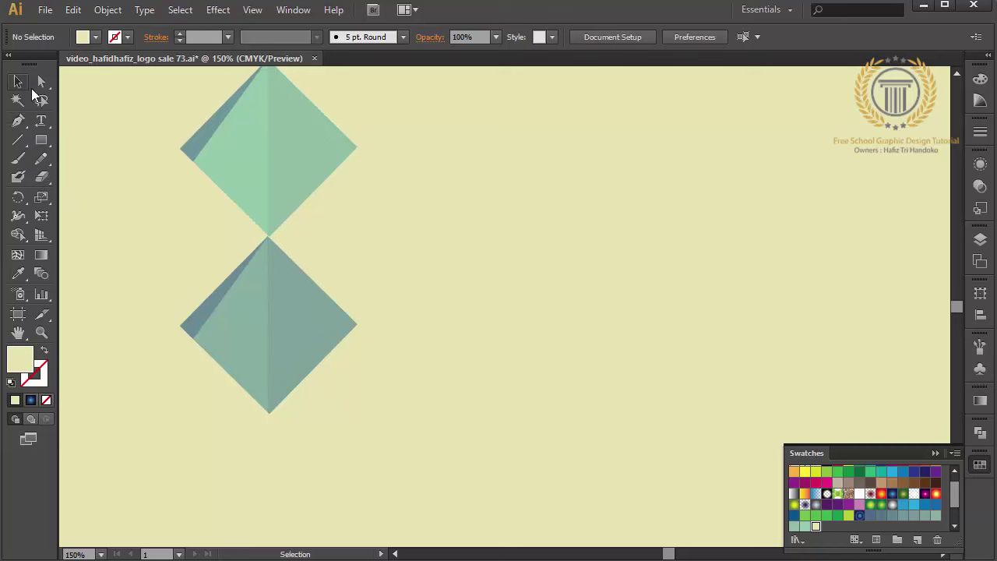
click(227, 287)
shift+click(247, 312)
key(ctrl+plus)
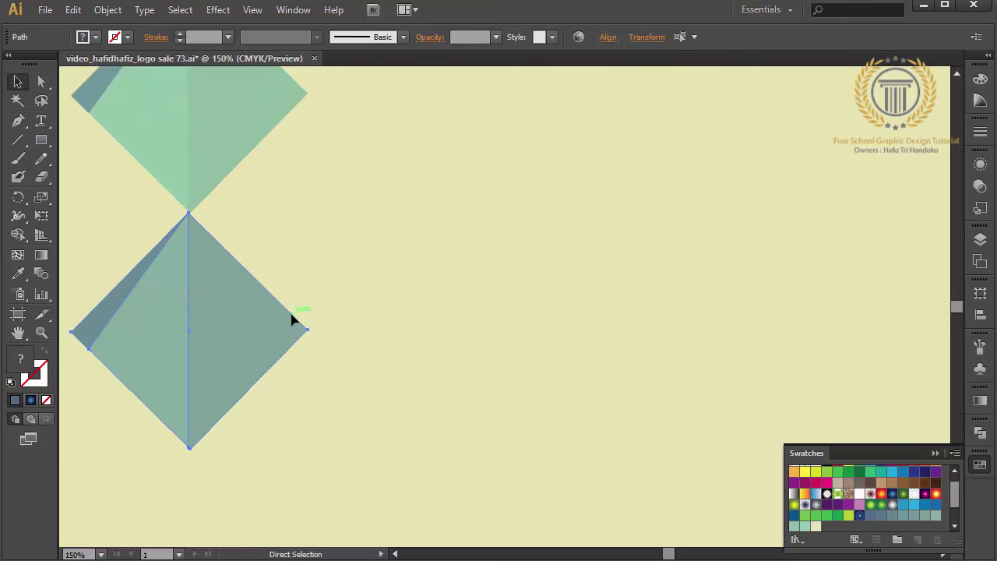
key(Right)
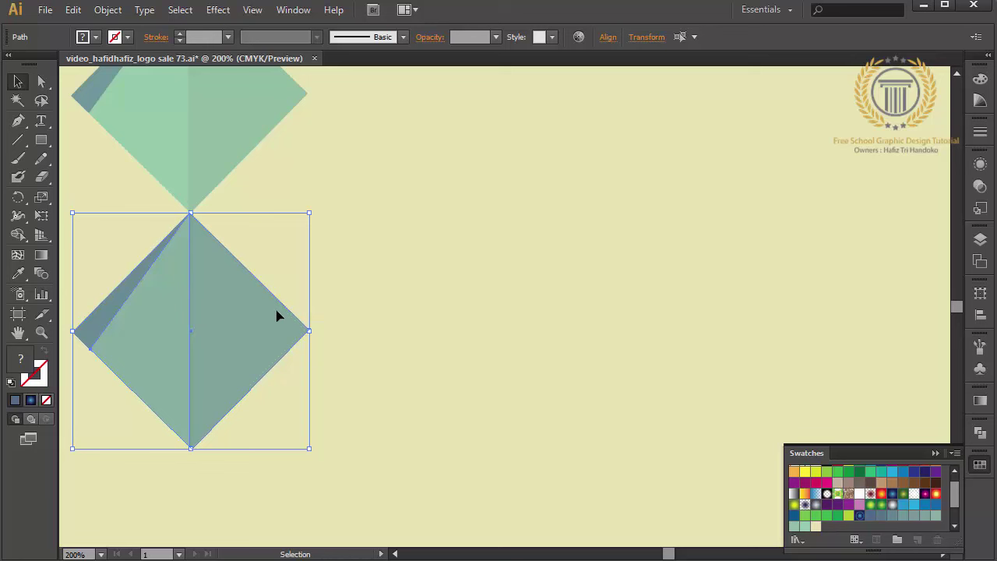
click(297, 308)
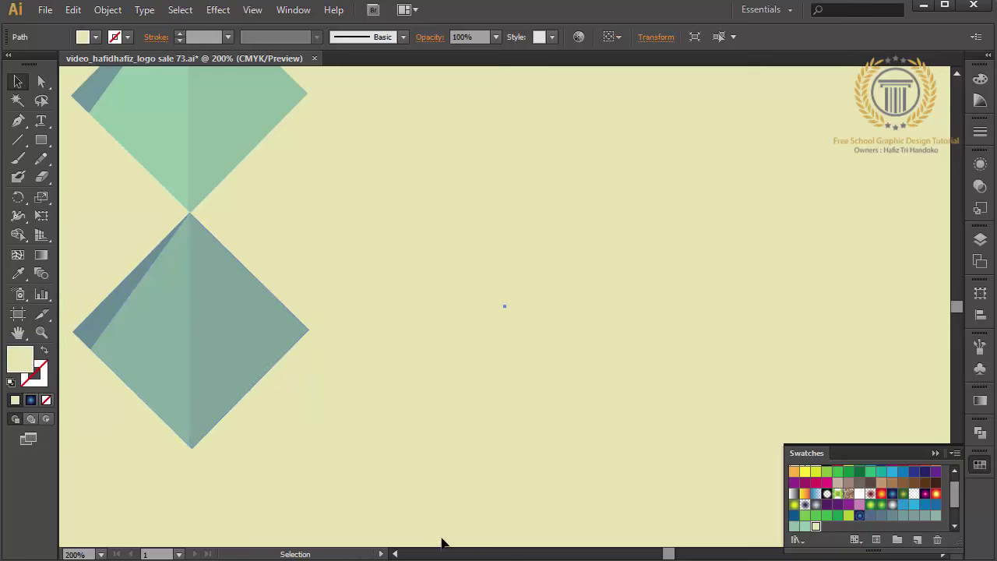
click(395, 555)
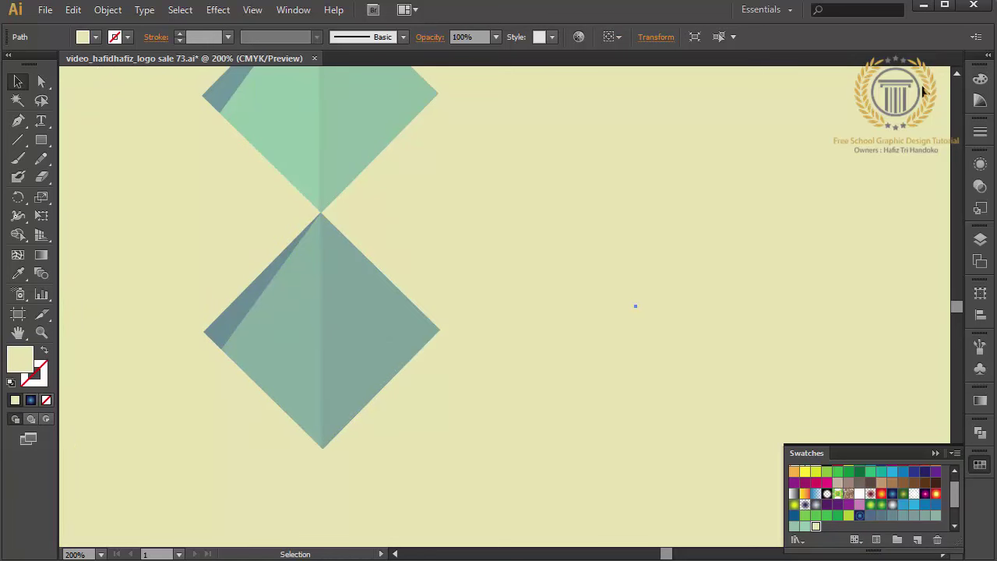
scroll(956, 75, up, 5)
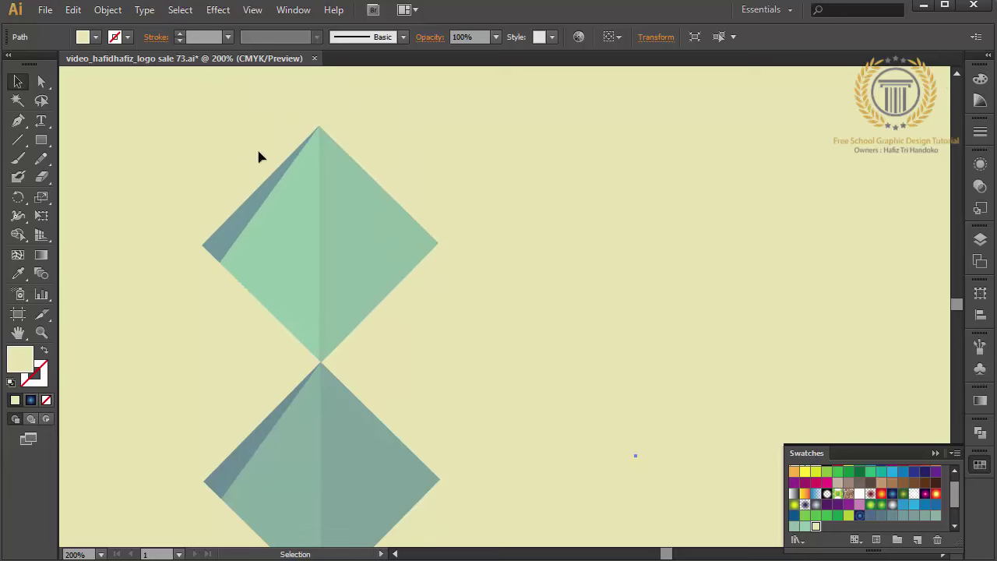
- Draw a closed triangle joining both diamonds' left corners and their meeting point
click(17, 121)
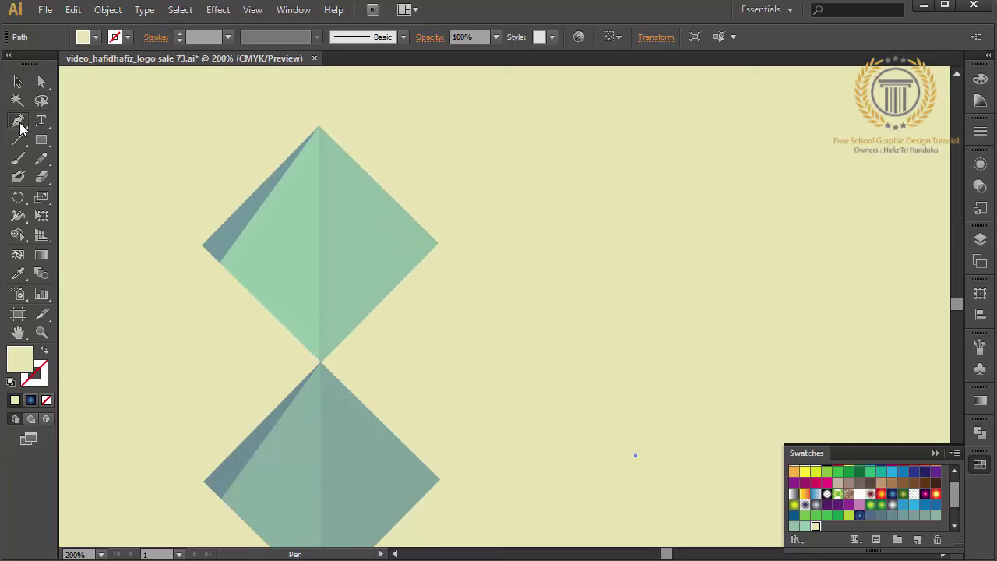
click(202, 247)
click(204, 481)
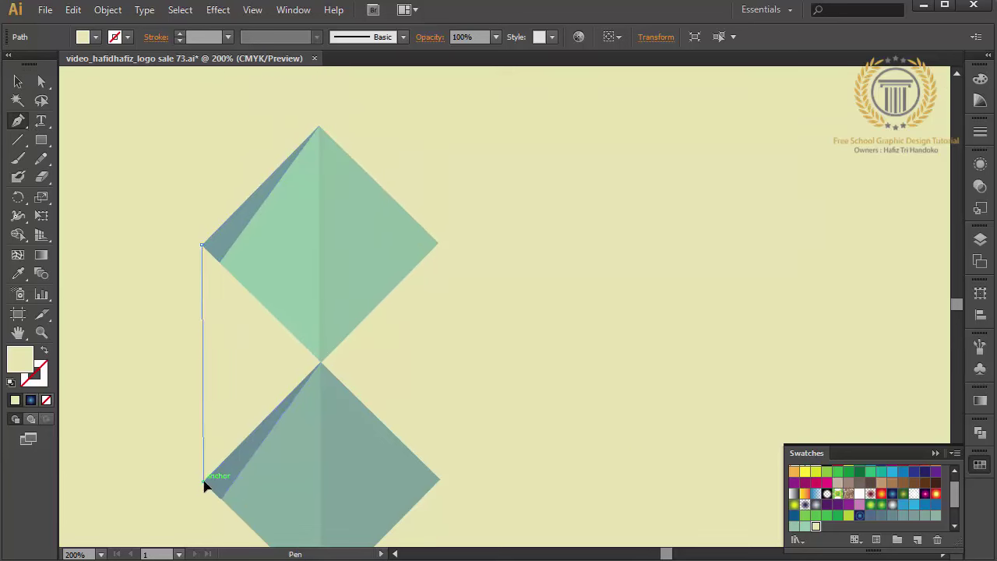
click(321, 362)
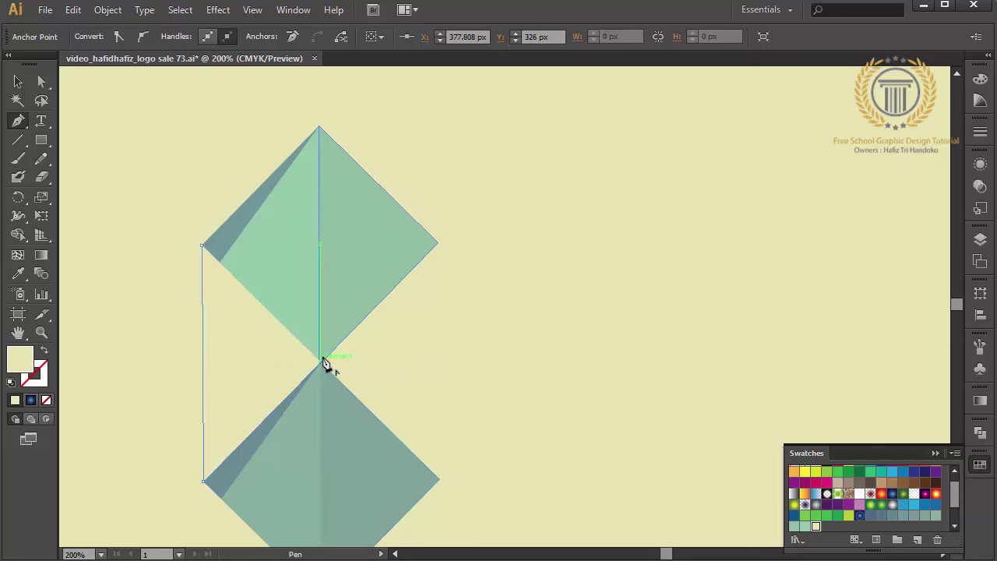
click(202, 249)
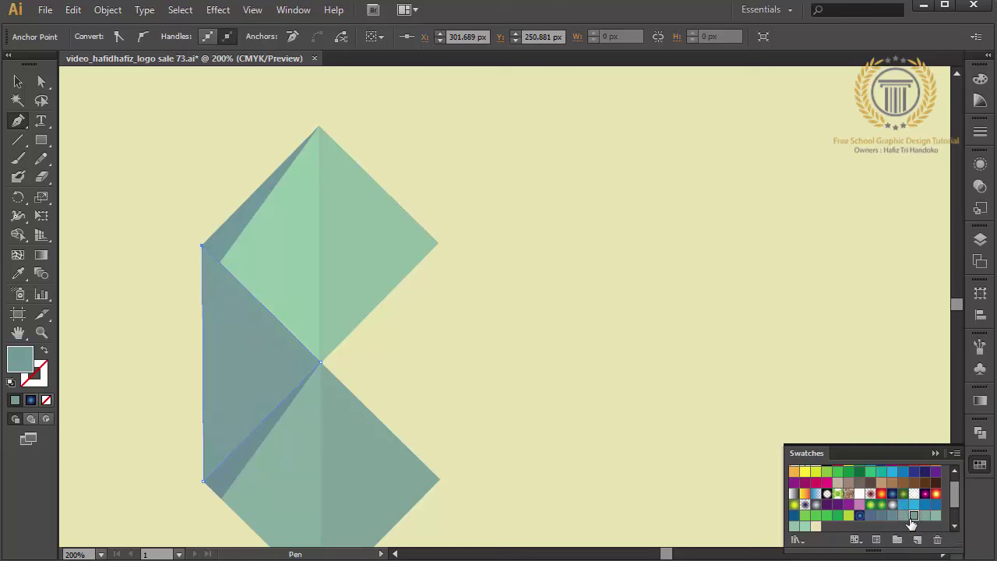
click(18, 81)
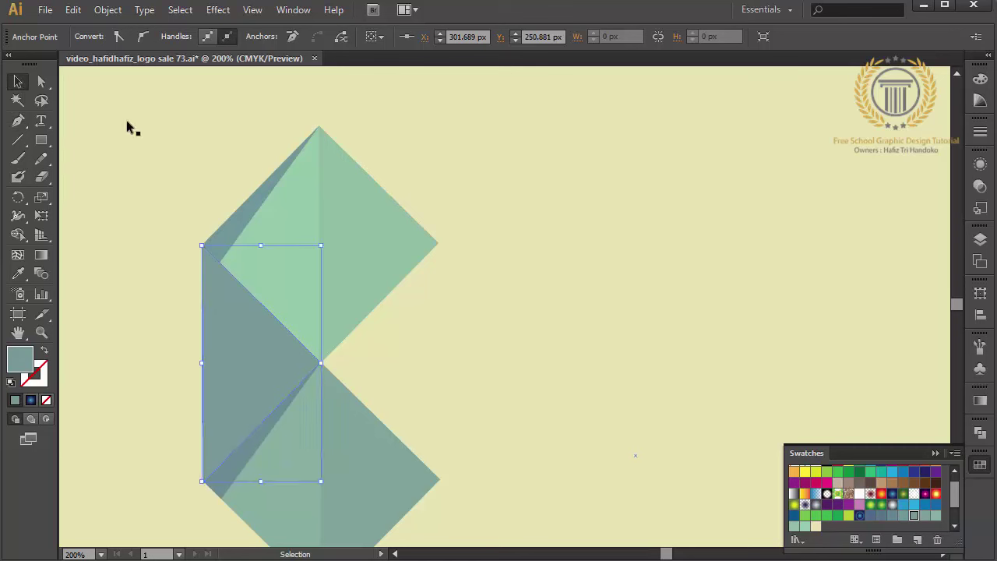
click(127, 123)
- Move the upper diamond to the right and ungroup its pieces
key(ctrl+z)
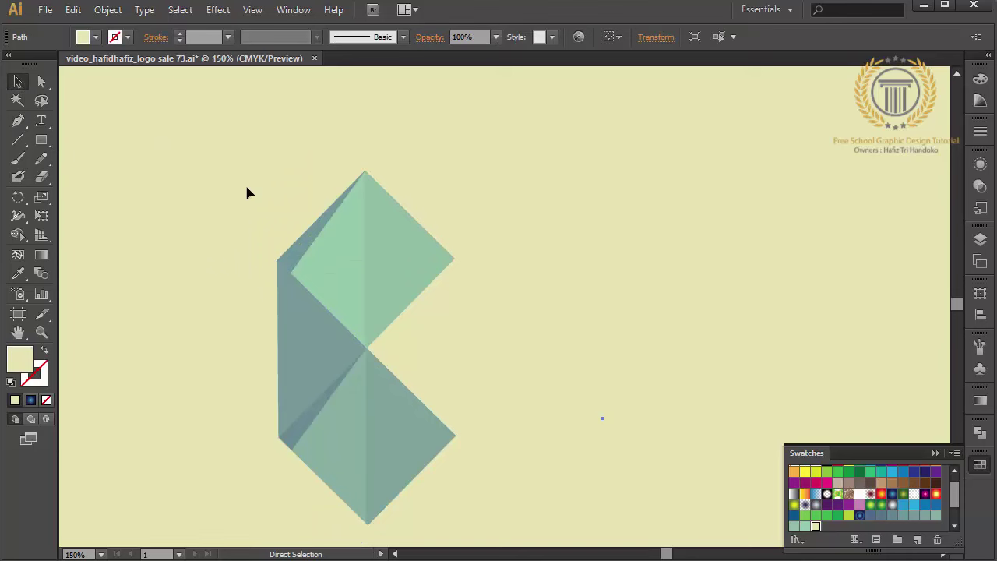
key(ctrl+minus)
key(ctrl+equal)
click(358, 262)
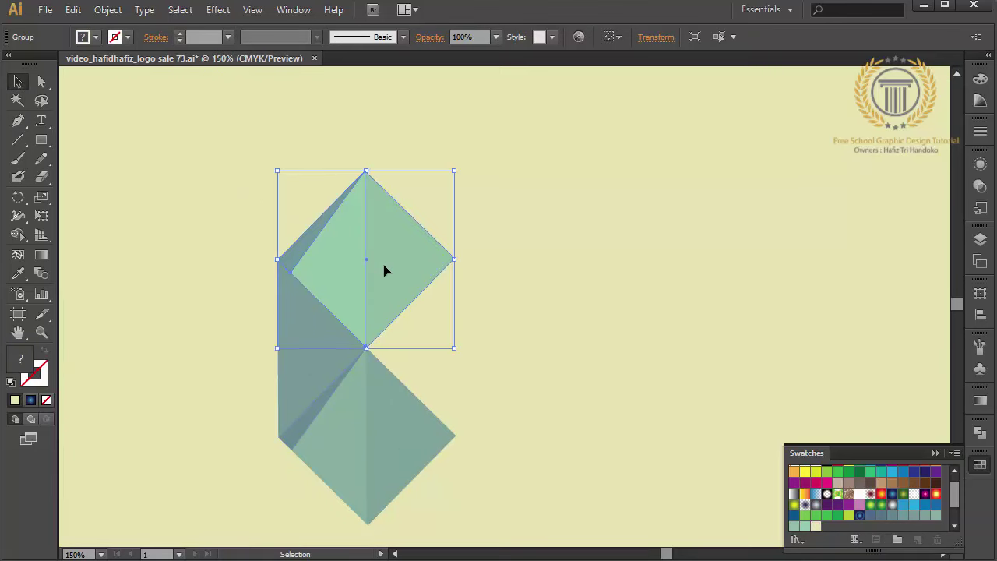
drag(384, 270, 509, 262)
right_click(512, 257)
click(543, 350)
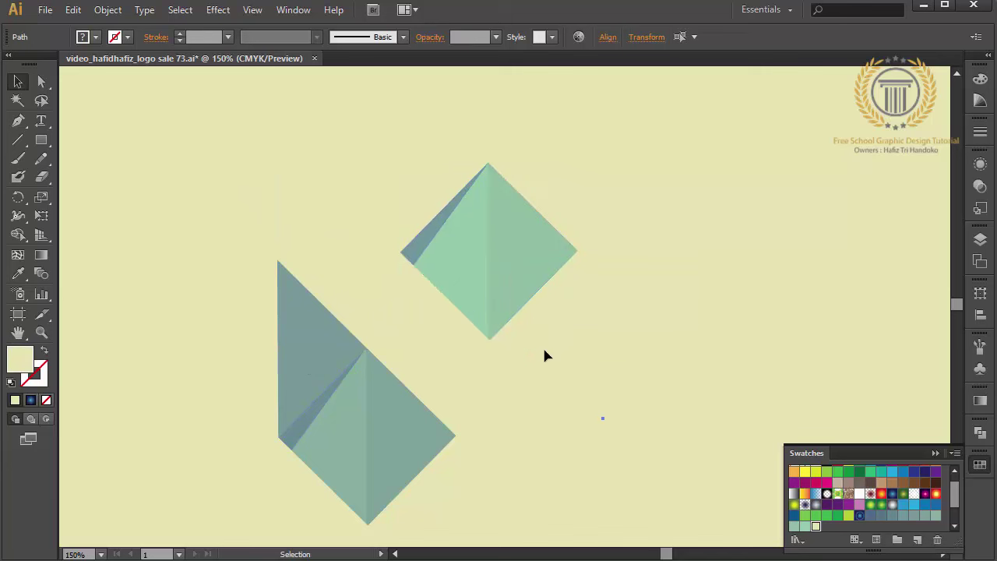
- Group the diamond's two mint halves together and move them further right
click(515, 286)
shift+click(465, 283)
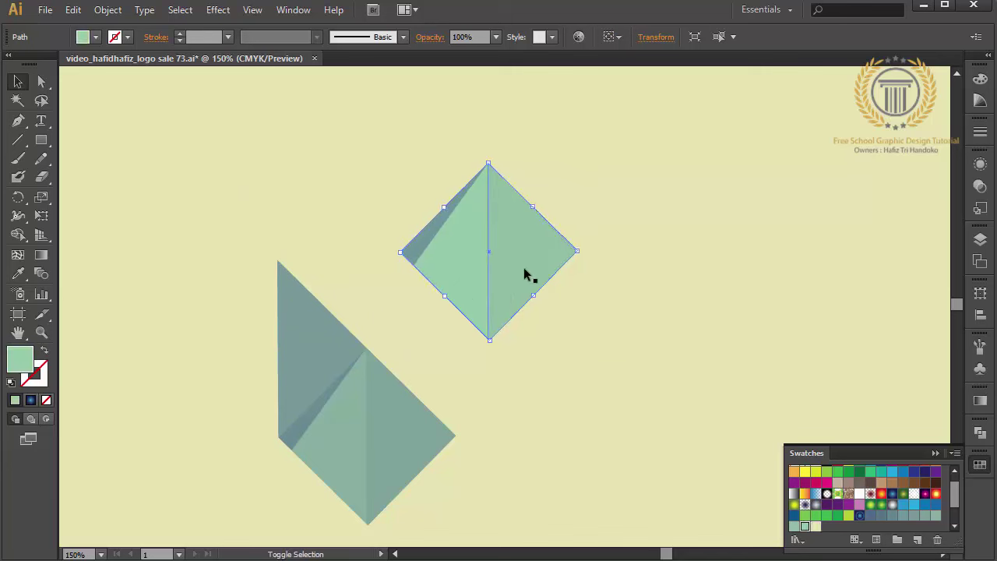
drag(523, 267, 711, 250)
right_click(712, 252)
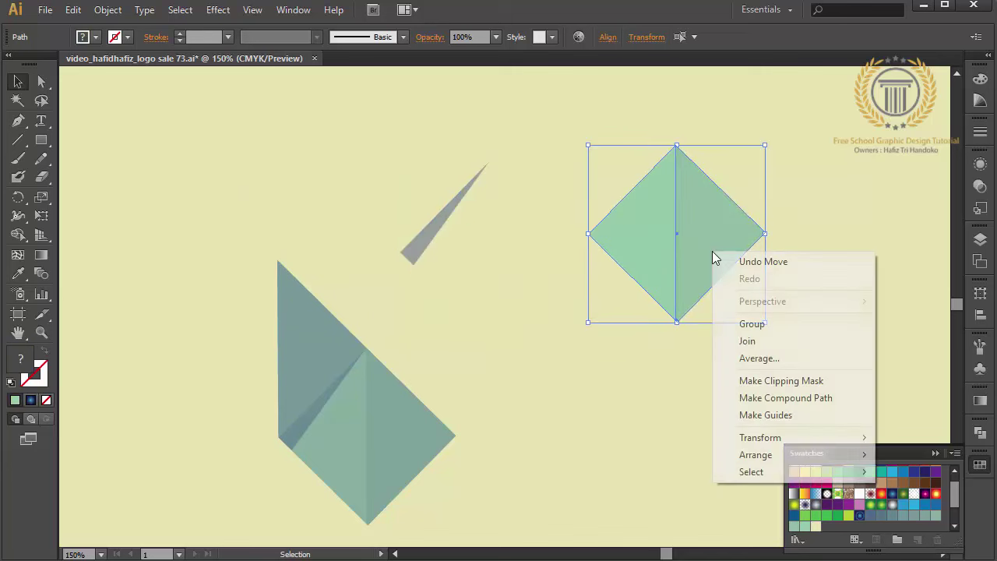
click(742, 325)
- Delete the slate triangle, grey slivers and lower pieces, then move the two-tone diamond back left
click(409, 251)
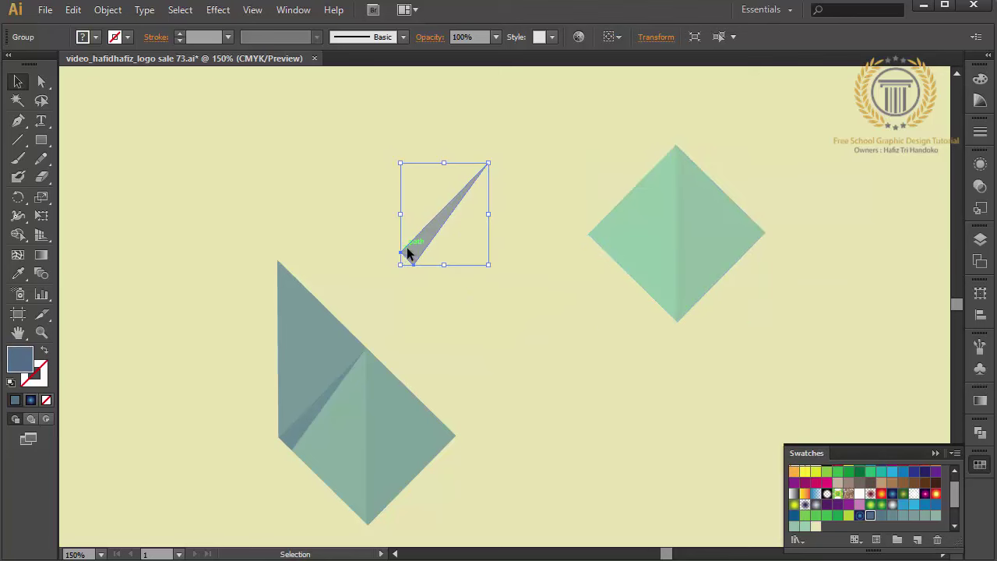
shift+click(287, 356)
shift+click(348, 440)
key(Delete)
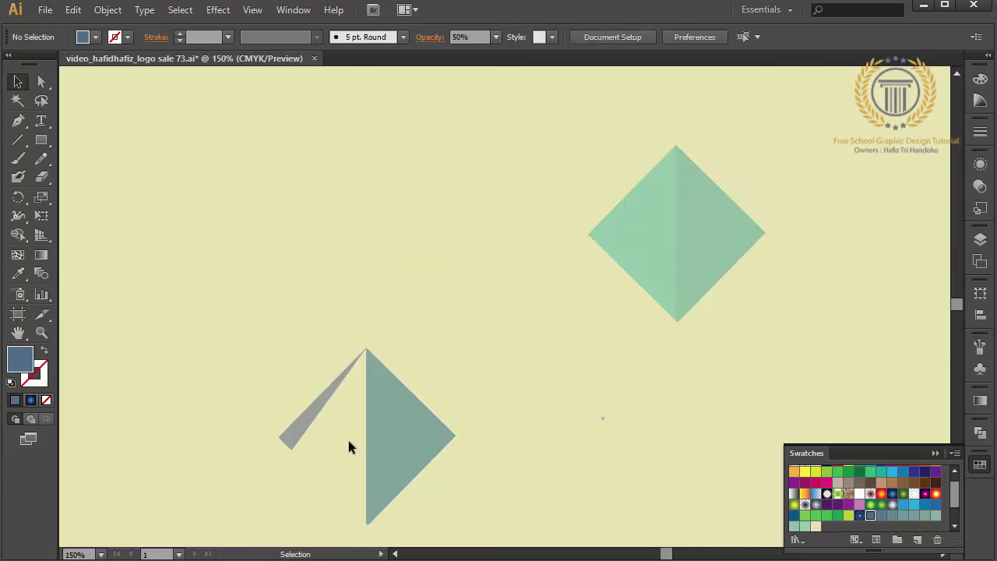
click(297, 433)
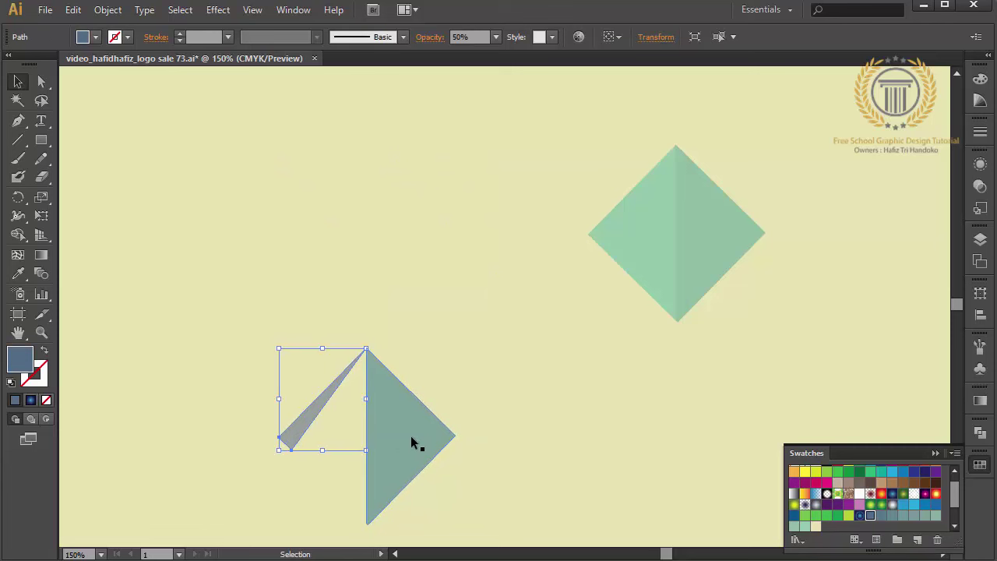
shift+click(412, 441)
key(Delete)
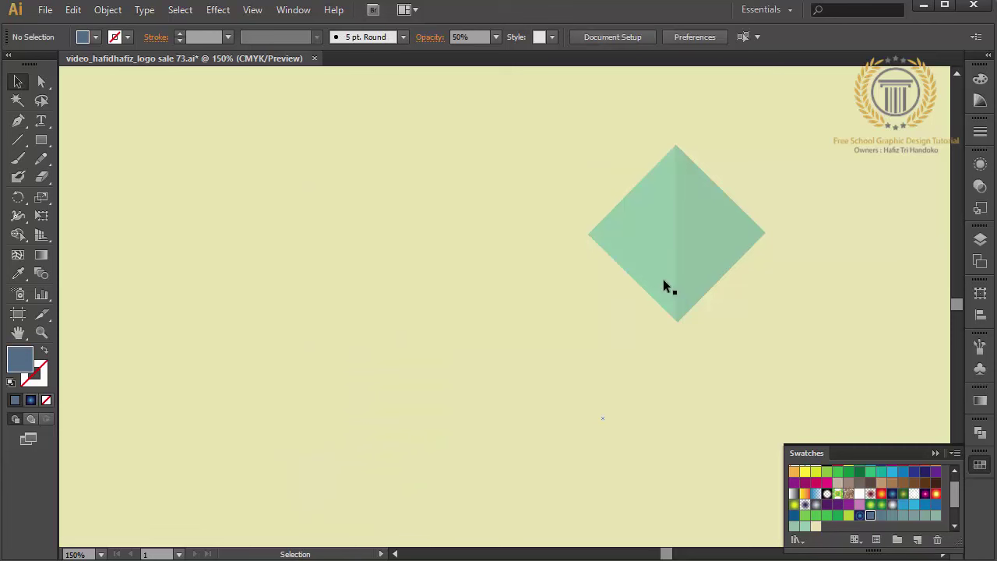
drag(686, 263, 371, 307)
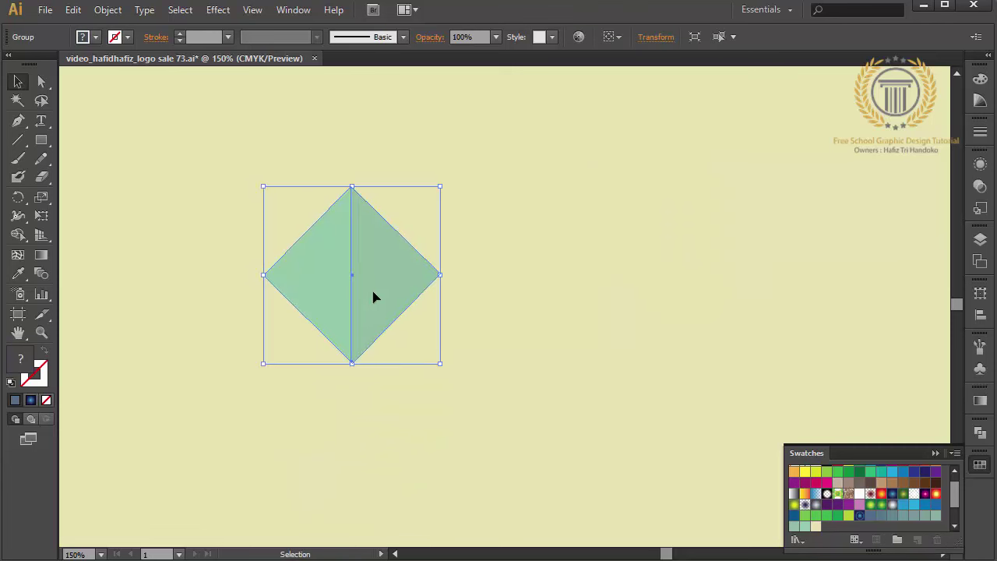
- Paste a copy of the two-tone diamond in front and drag it straight down, tips touching
drag(380, 284, 395, 251)
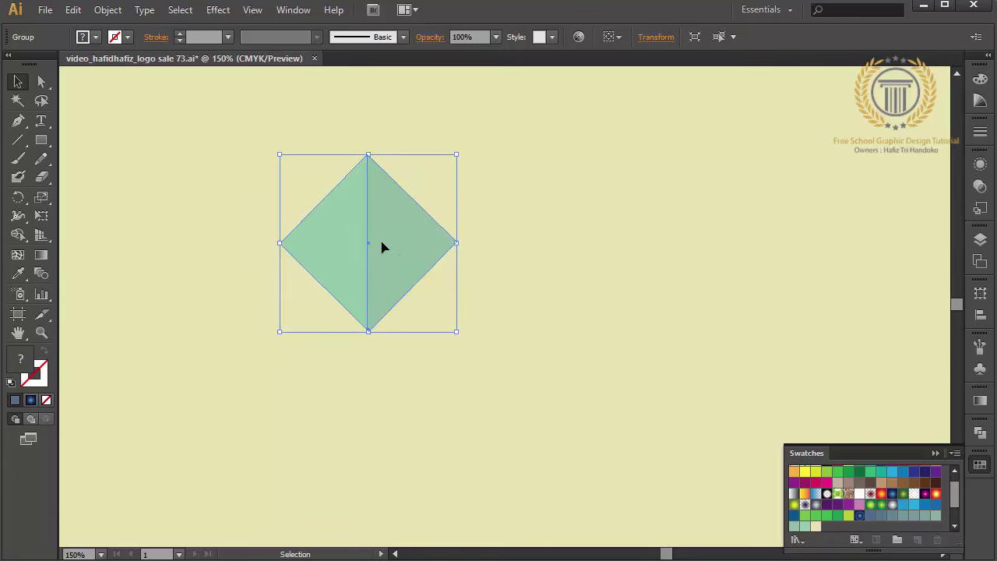
click(73, 10)
click(101, 85)
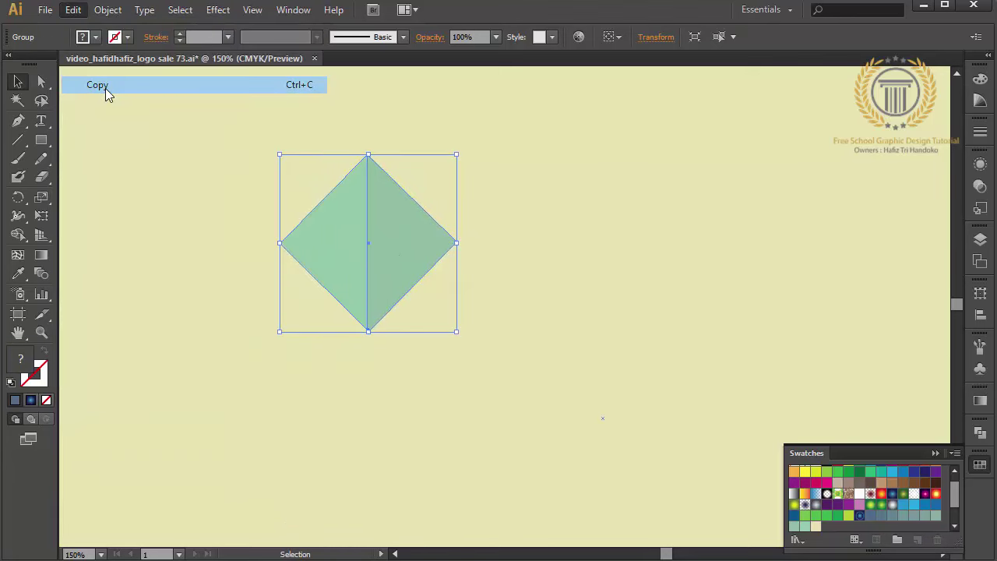
click(67, 10)
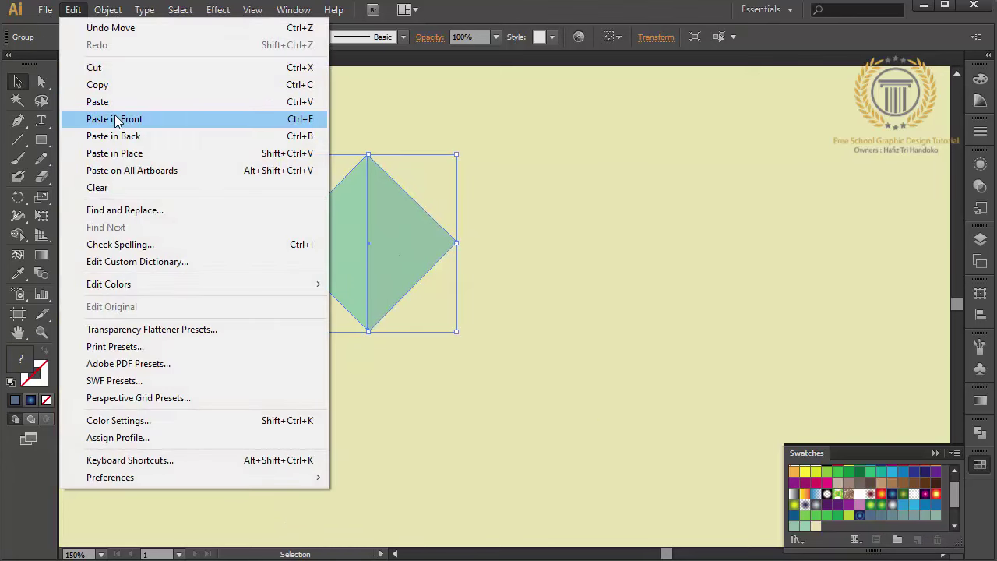
click(114, 118)
drag(384, 256, 389, 434)
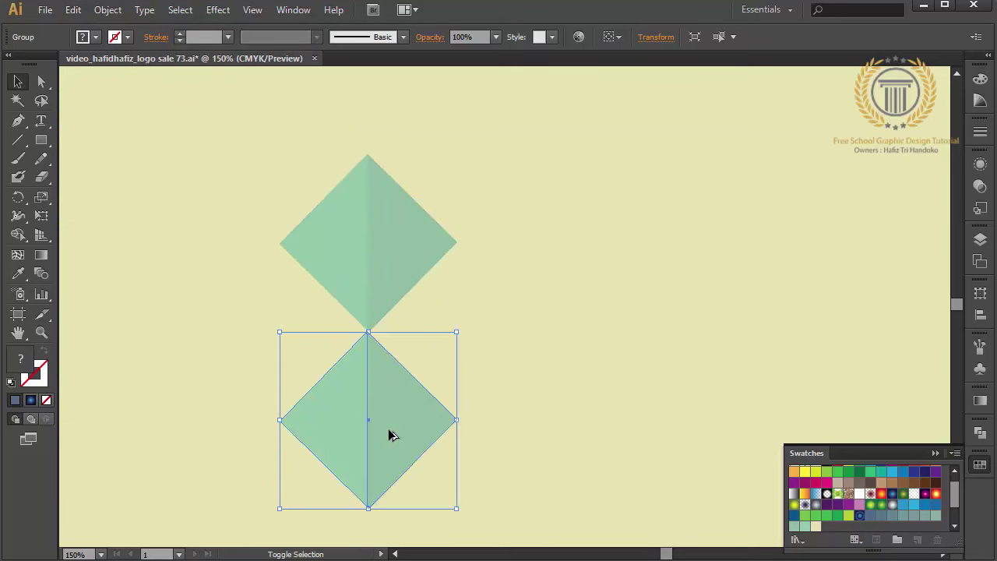
click(406, 312)
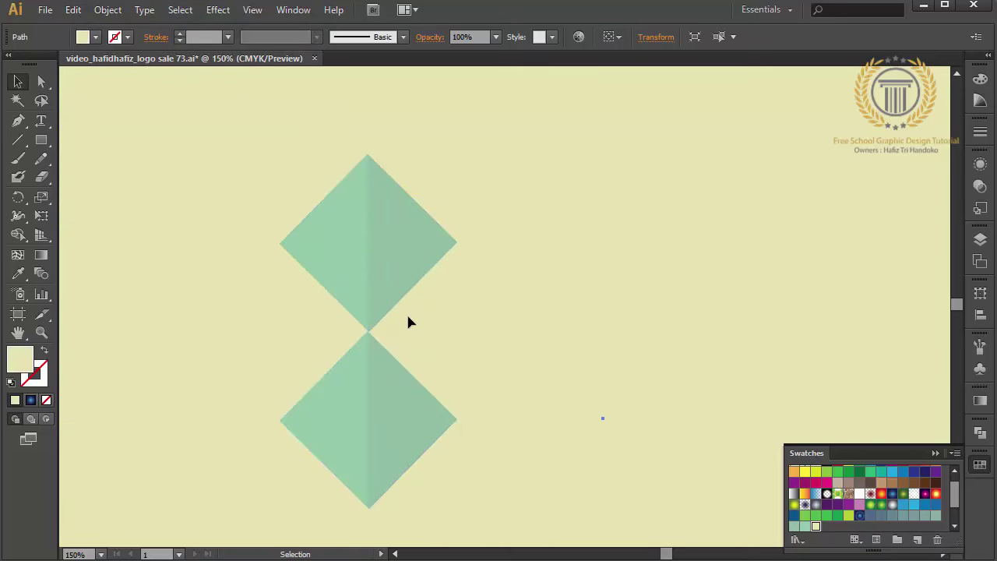
- Group the two stacked diamonds and horizontally centre them so their tips share one vertical axis
click(392, 392)
shift+click(360, 241)
key(ctrl+g)
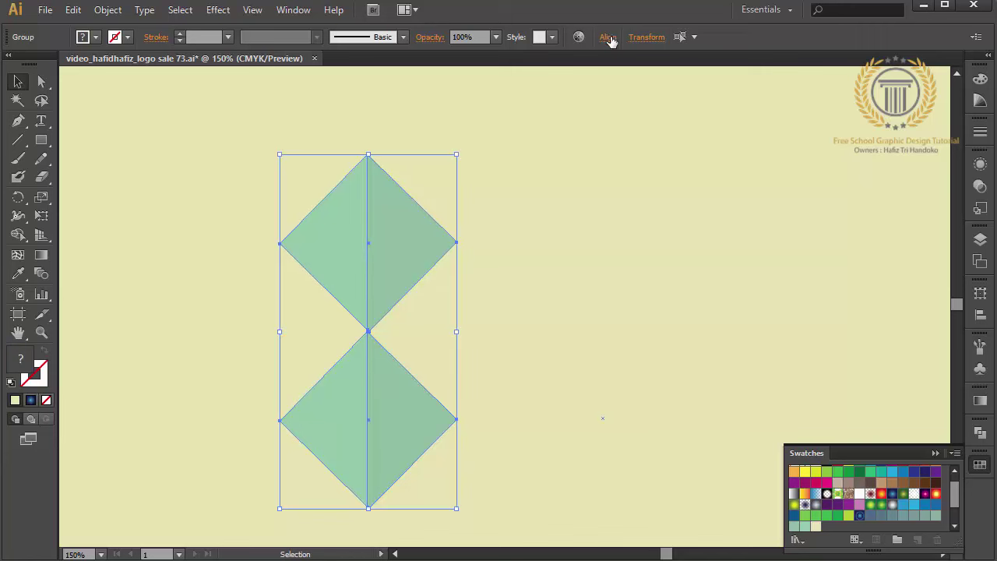
click(608, 37)
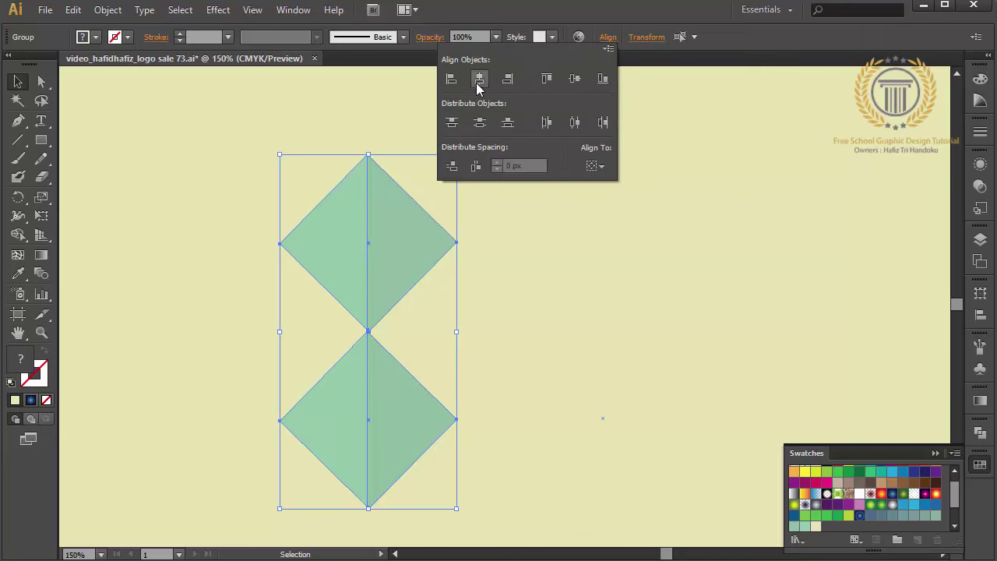
key(ctrl+h)
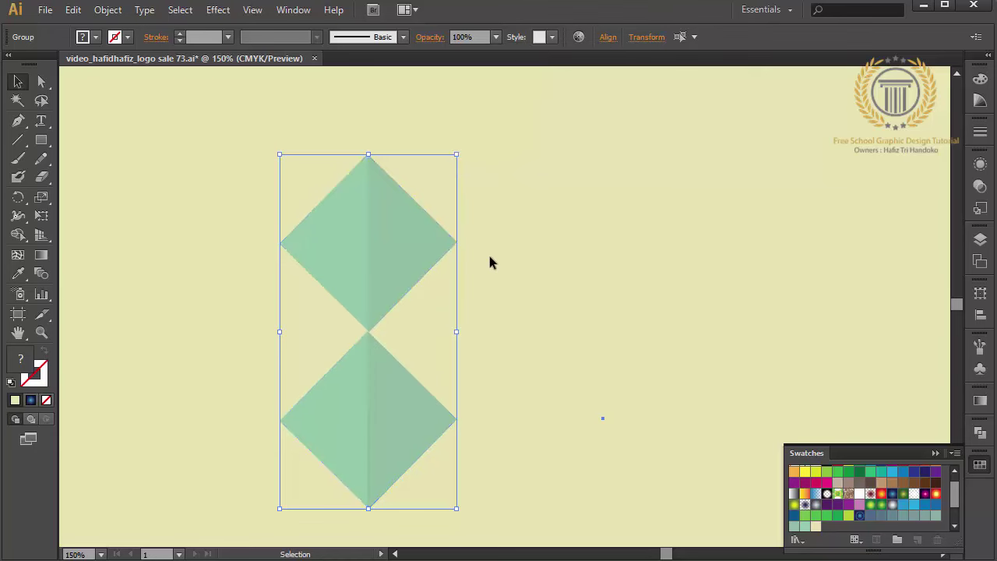
click(490, 262)
key(ctrl+plus)
key(ctrl+plus)
key(ctrl+plus)
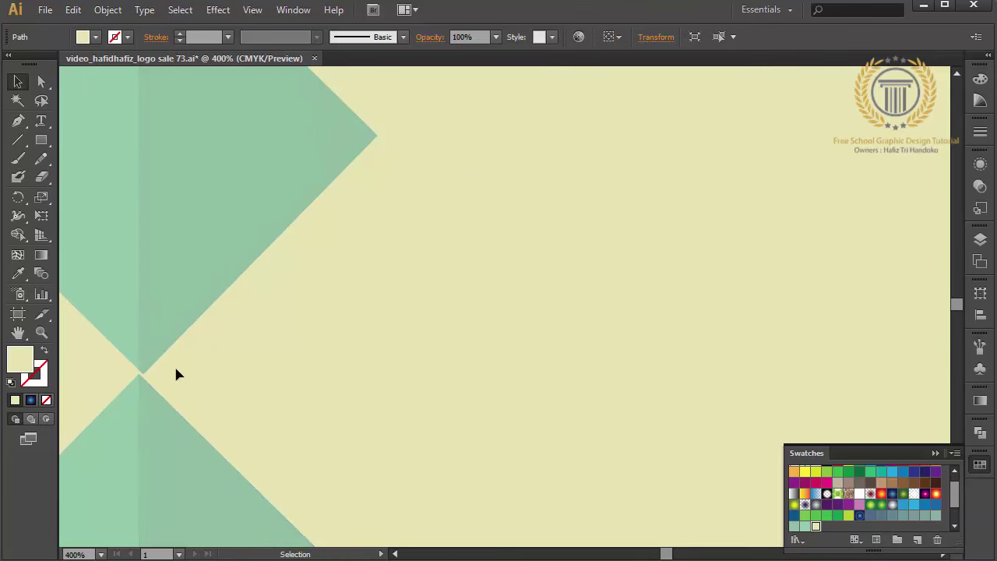
- Ungroup the upper diamond and drag its bottom anchor point onto the diamonds' meeting point
click(159, 318)
right_click(159, 325)
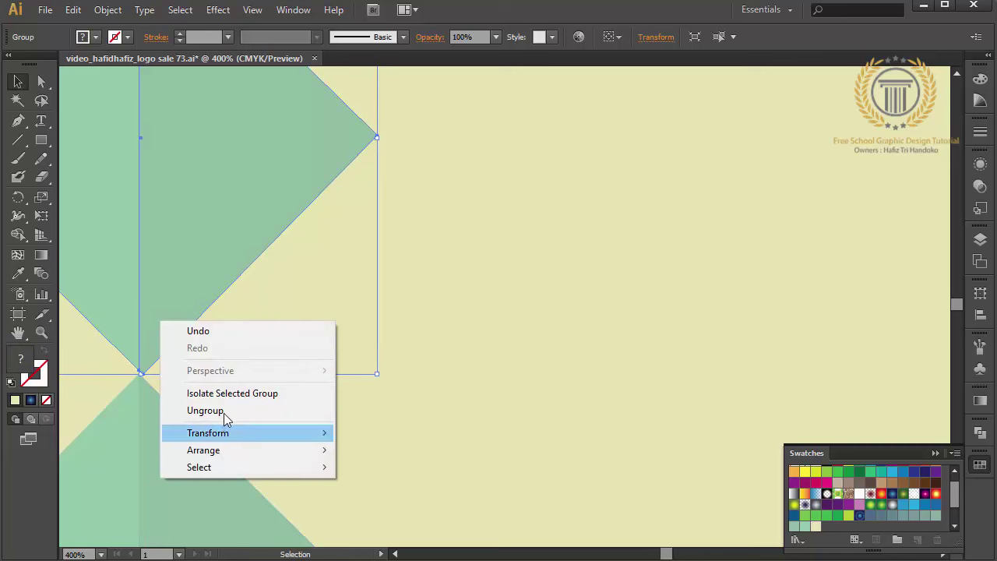
click(225, 411)
click(42, 78)
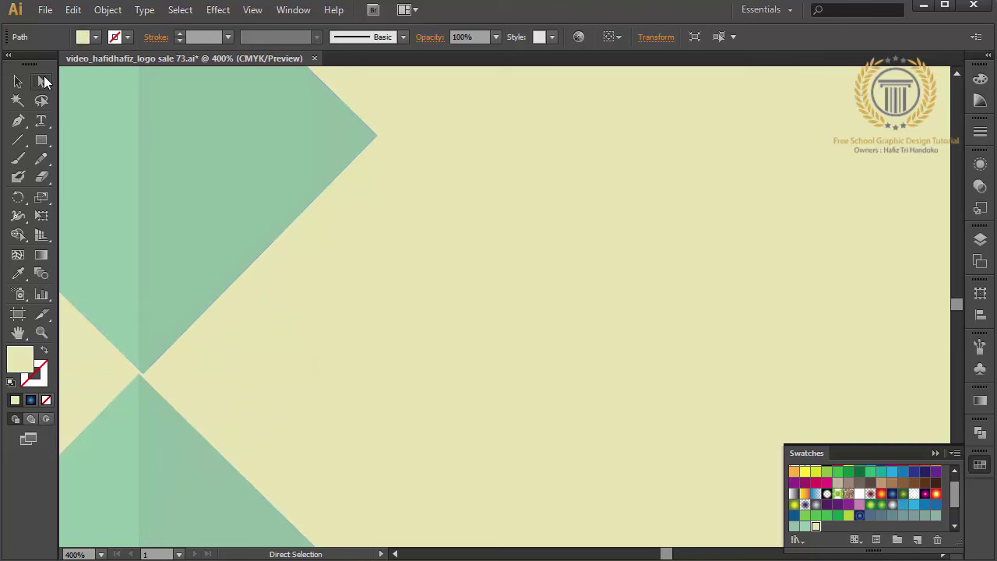
drag(138, 378, 143, 378)
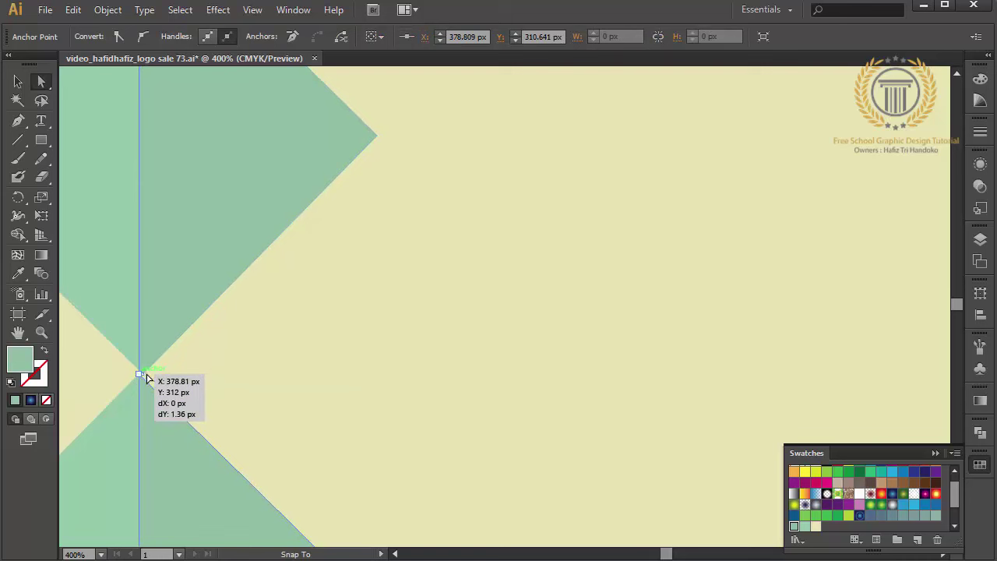
drag(143, 378, 139, 376)
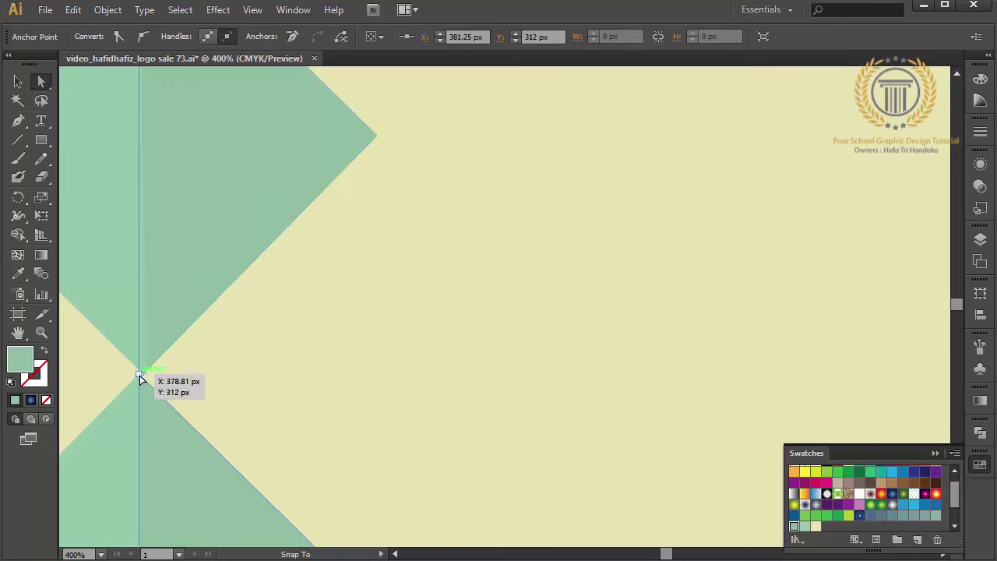
drag(139, 376, 142, 376)
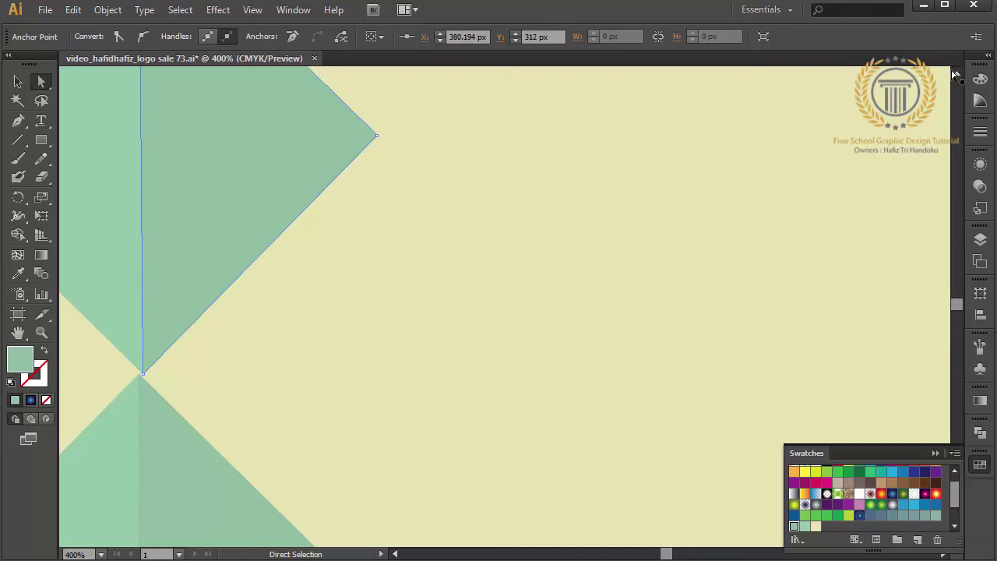
scroll(955, 74, up, 1)
scroll(955, 74, up, 3)
scroll(952, 84, up, 1)
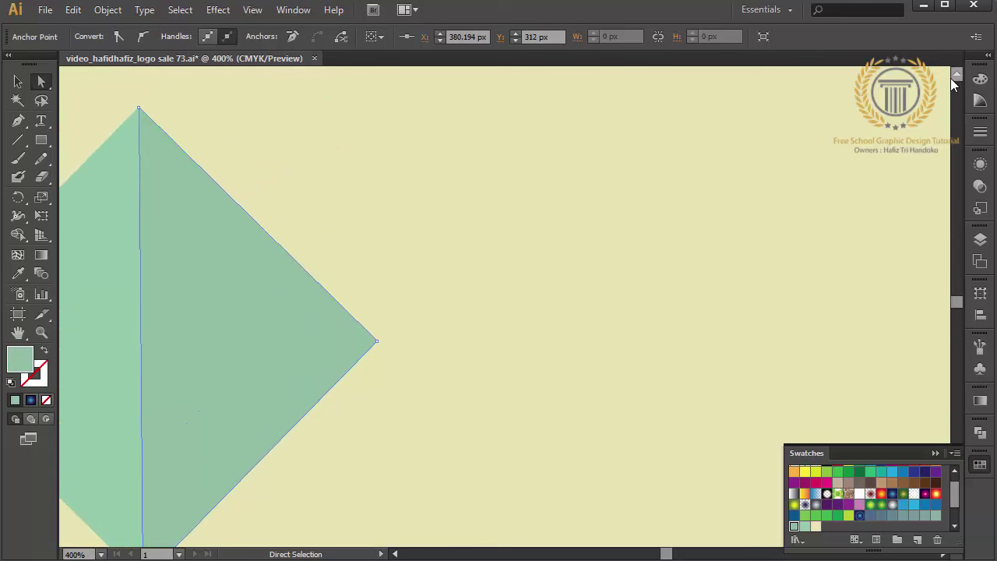
click(508, 179)
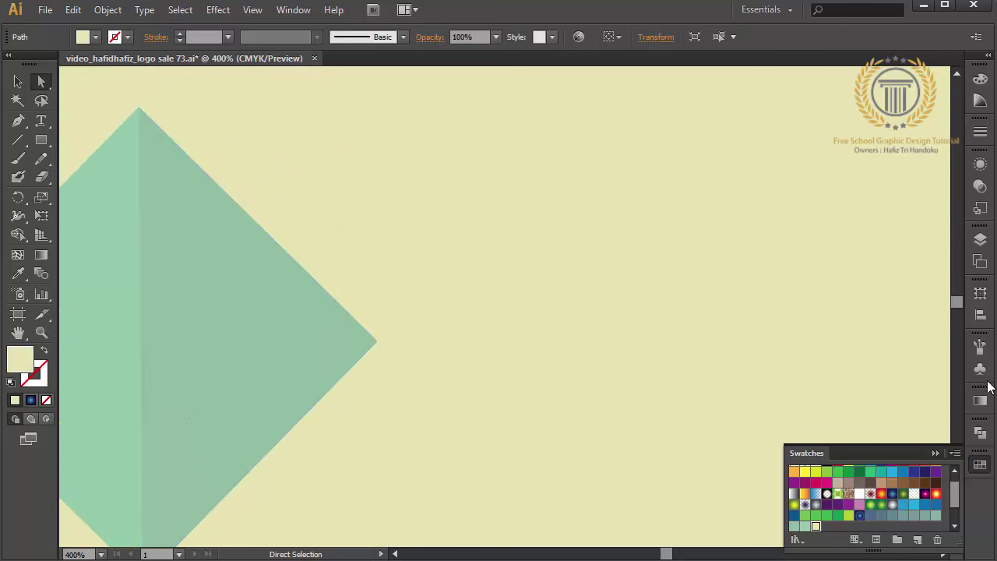
click(935, 454)
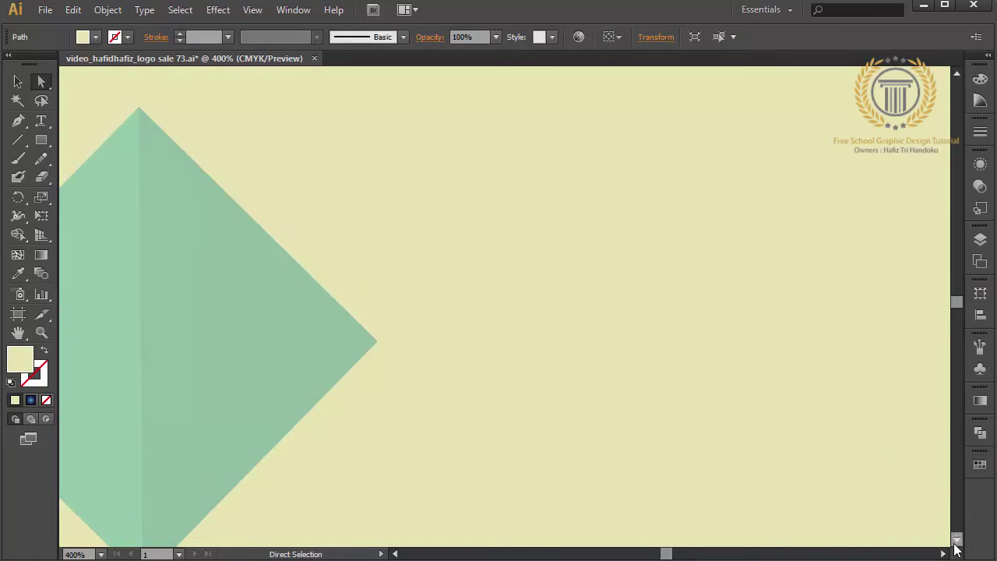
- Nudge the lower diamond's triangle so its top point meets the upper diamond's tip
scroll(957, 543, down, 1)
scroll(957, 543, down, 3)
click(957, 541)
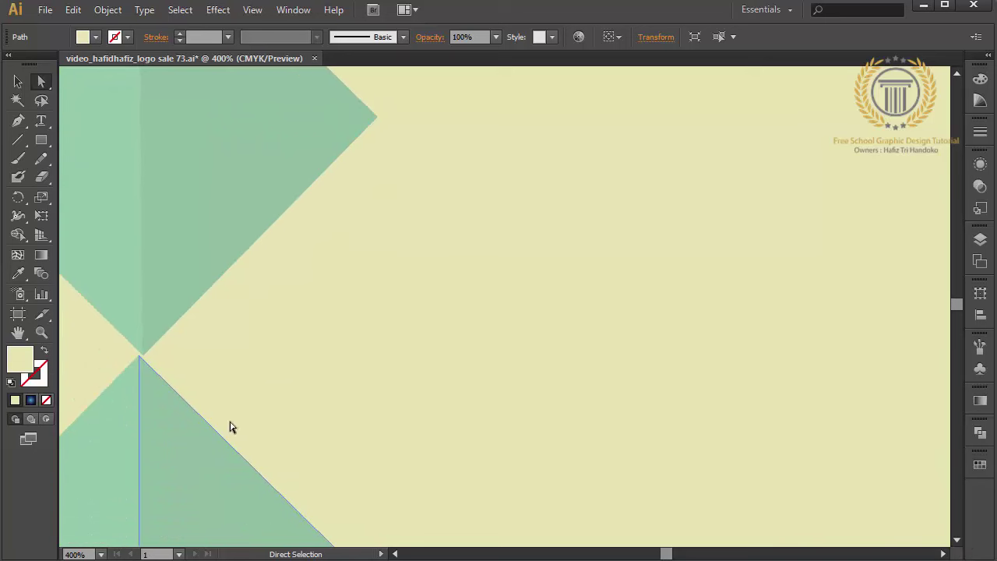
click(18, 100)
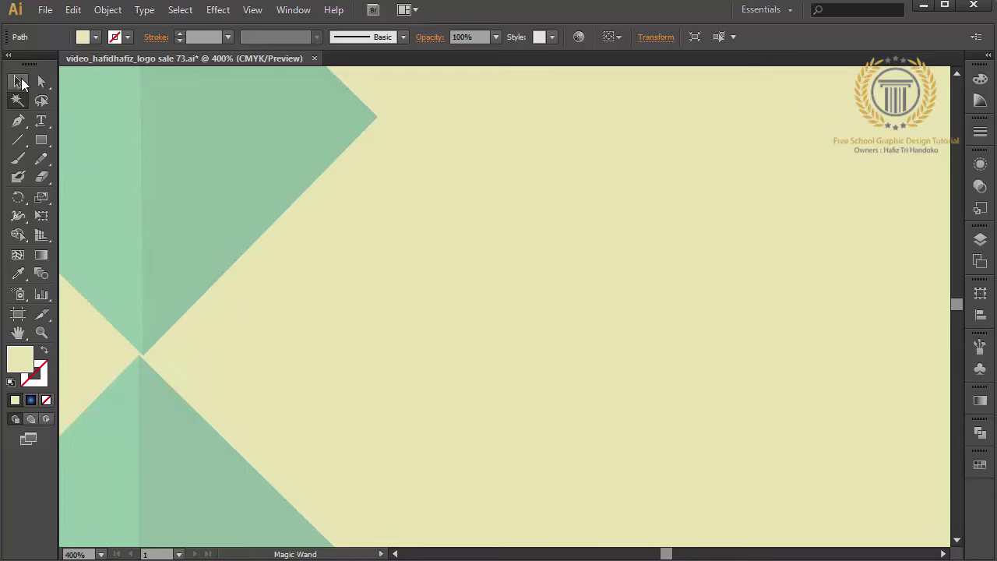
click(18, 82)
click(192, 497)
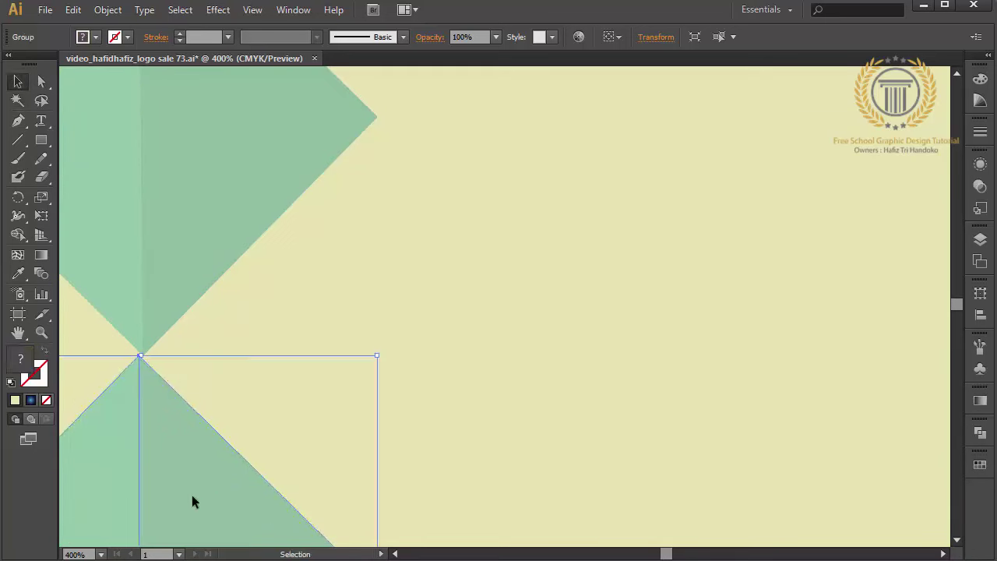
click(390, 342)
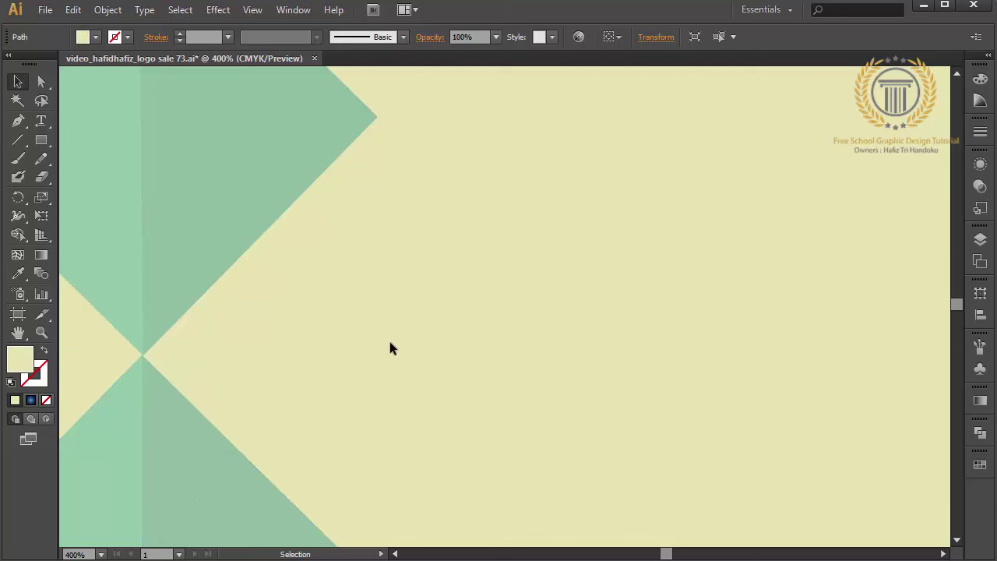
click(136, 423)
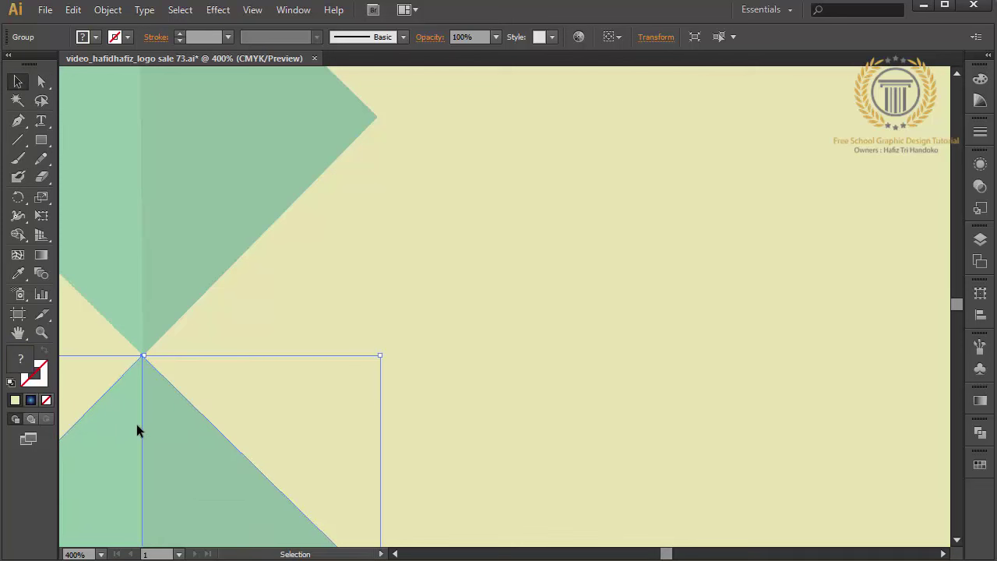
click(272, 390)
drag(166, 473, 311, 421)
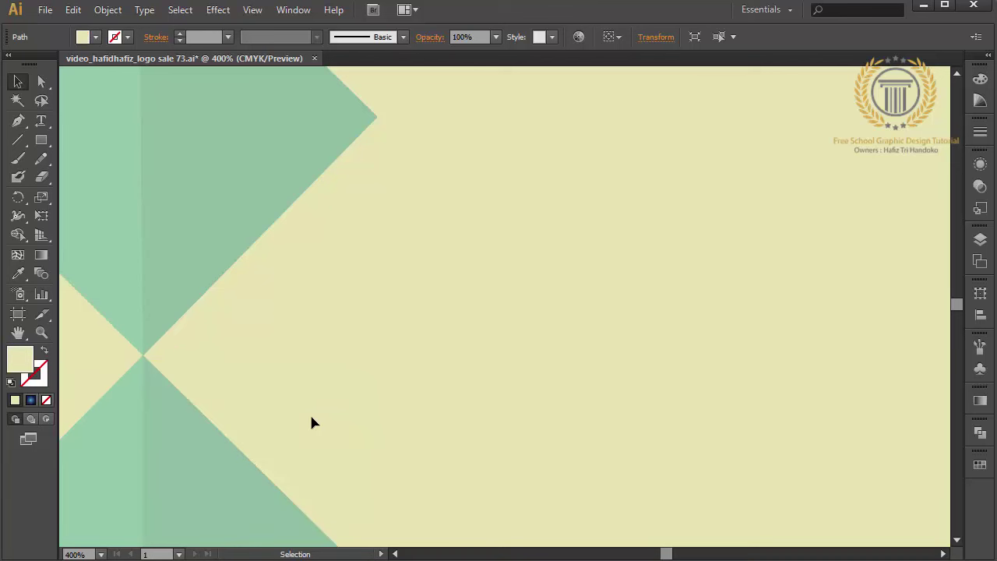
key(ctrl+minus)
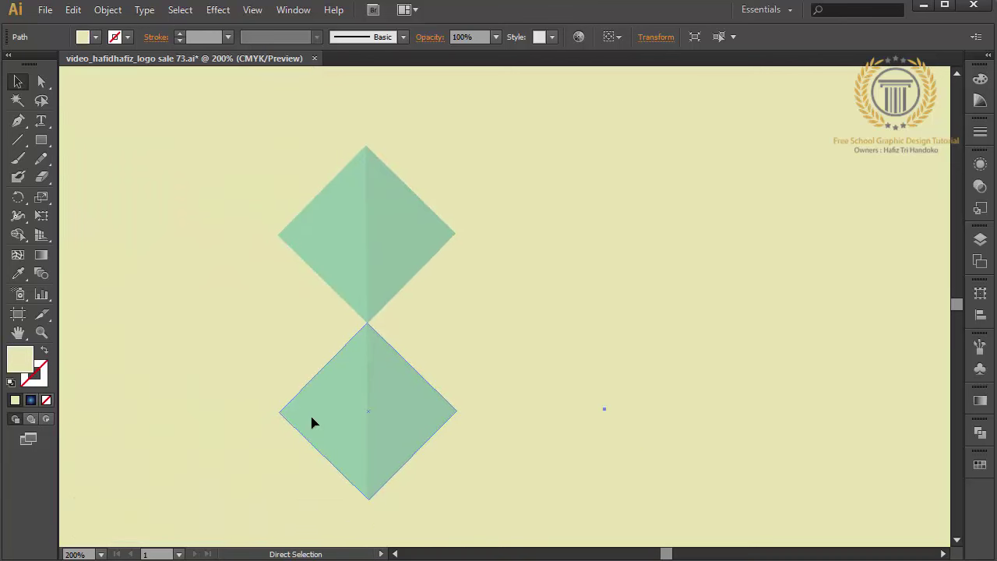
- Ungroup the lower diamond and fill its right and left halves with darker grey-teal swatches
click(313, 421)
right_click(313, 421)
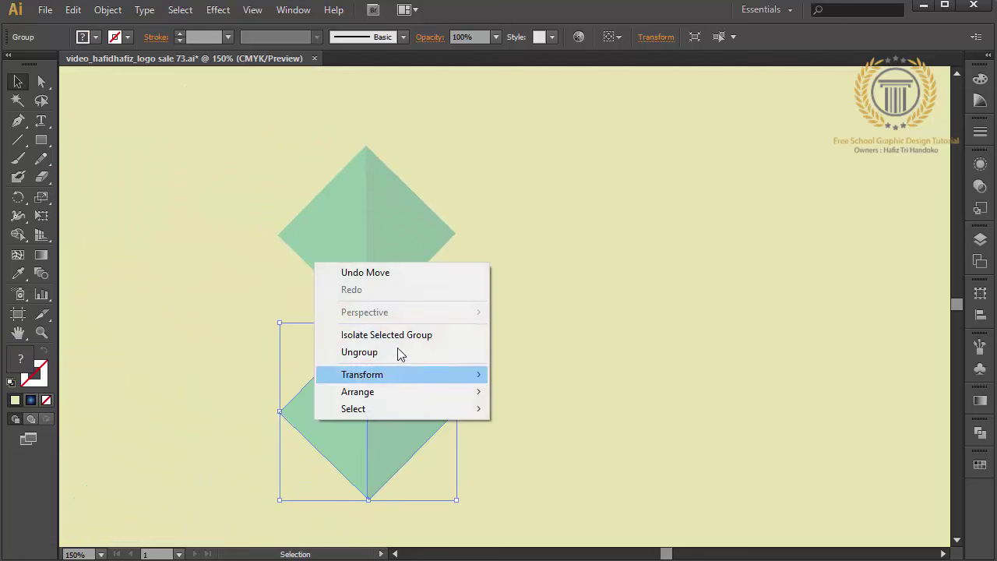
click(412, 354)
click(495, 384)
click(401, 356)
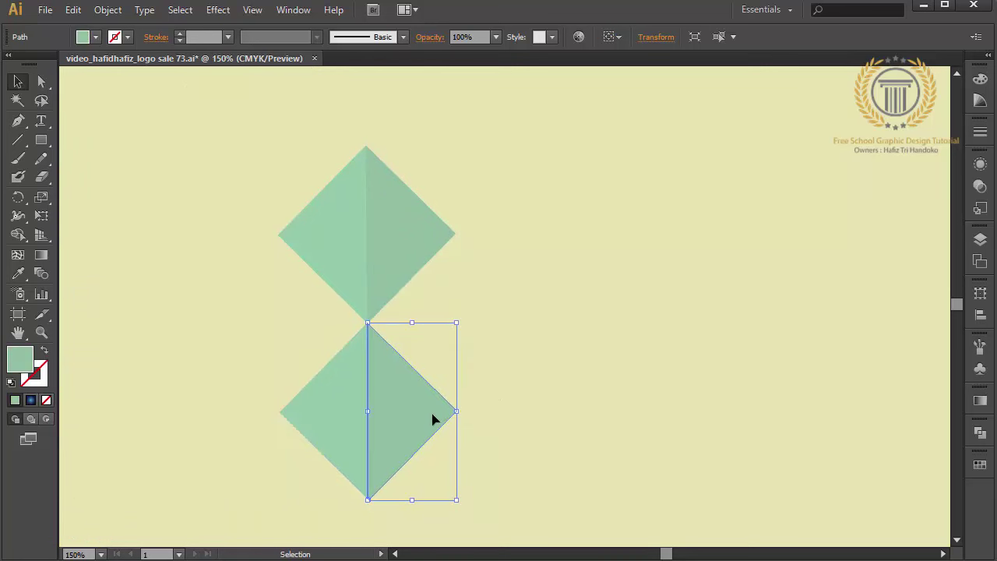
click(980, 465)
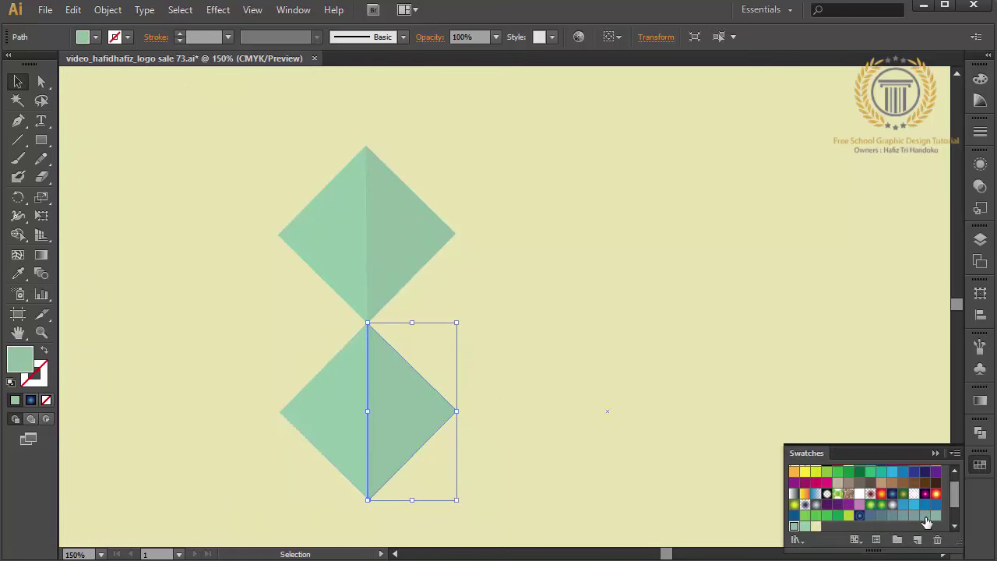
click(926, 518)
shift+click(336, 429)
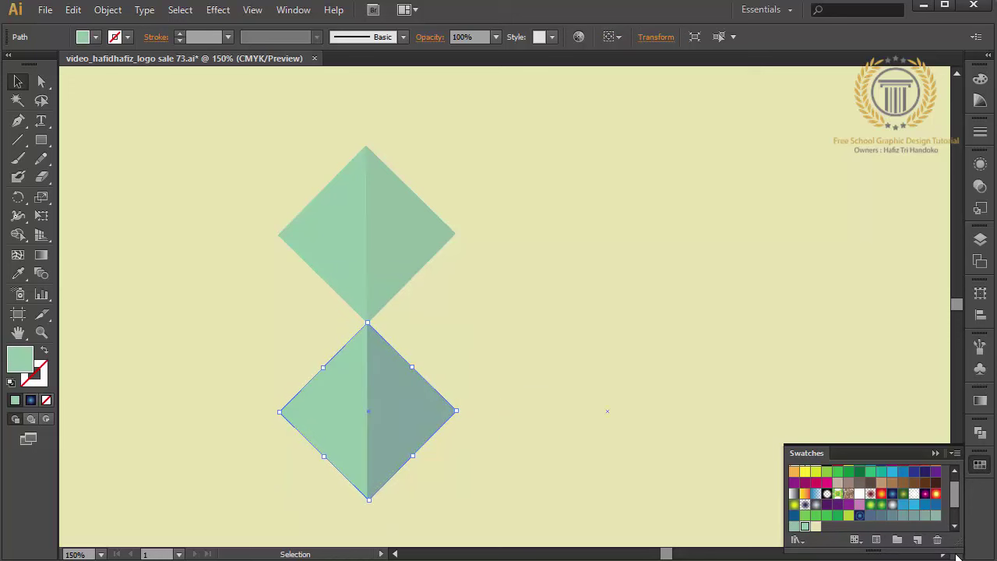
click(912, 517)
click(538, 449)
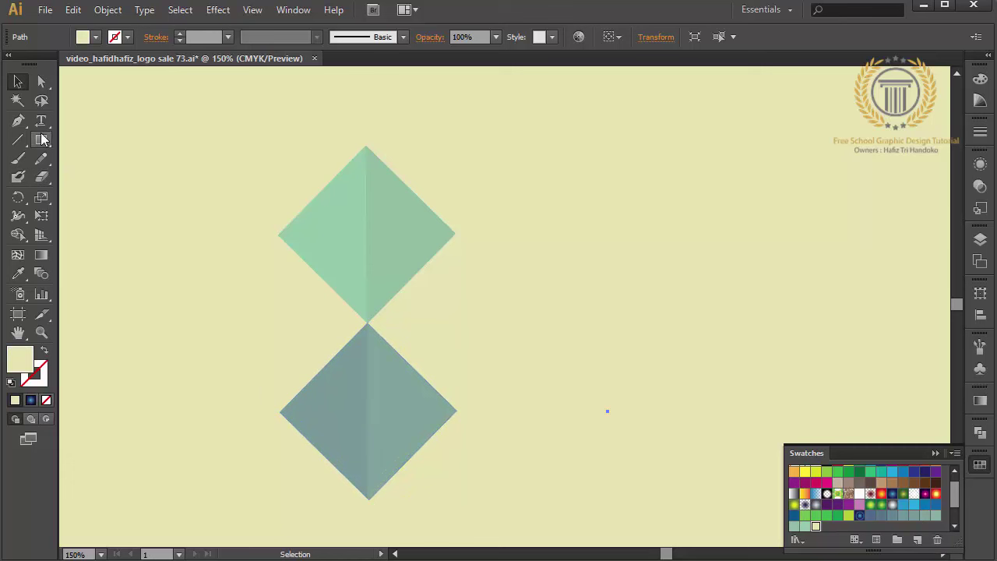
- Copy both halves of the top mint diamond, paste in front, and move the copy down-left
click(385, 232)
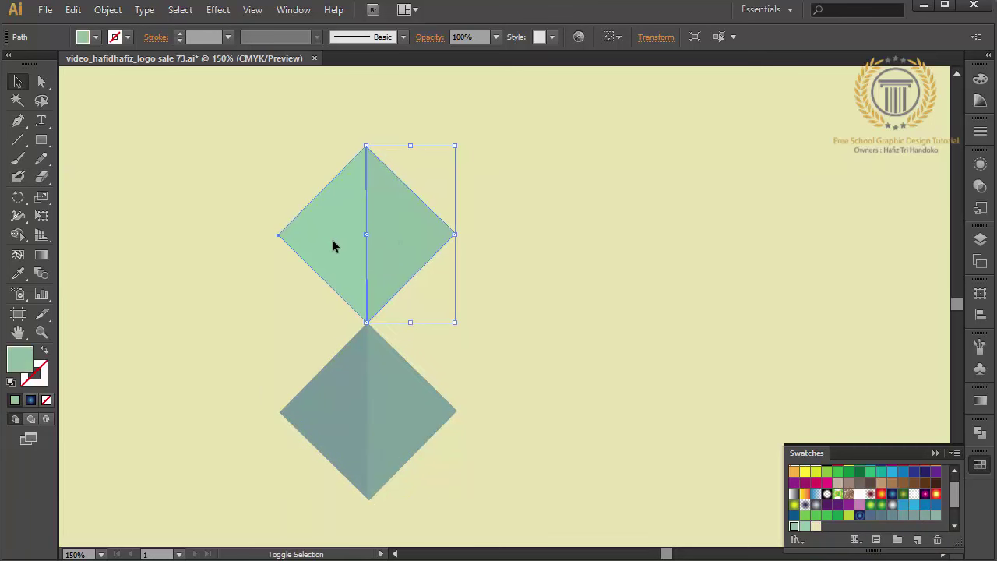
shift+click(332, 239)
click(72, 10)
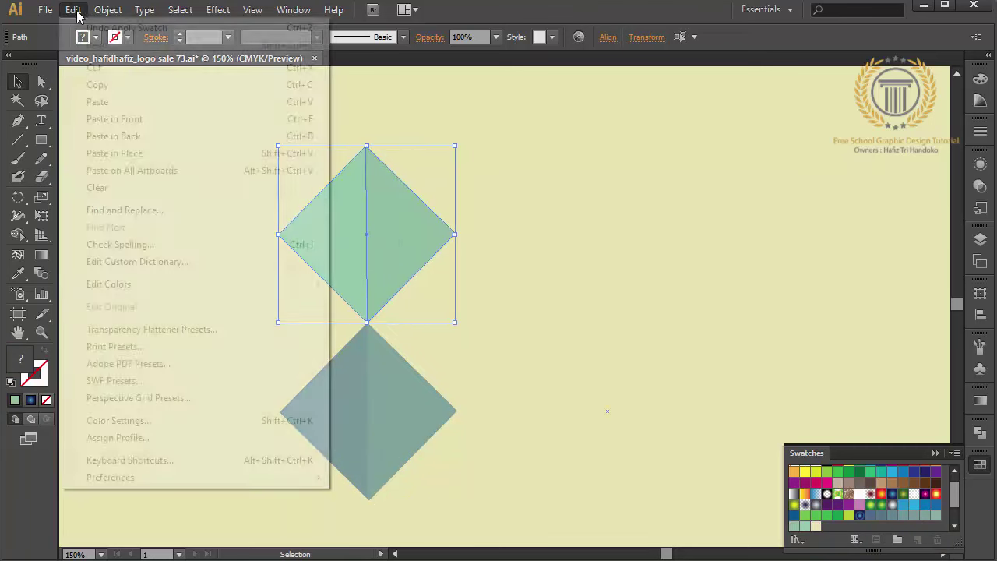
key(ctrl+c)
click(72, 11)
click(125, 118)
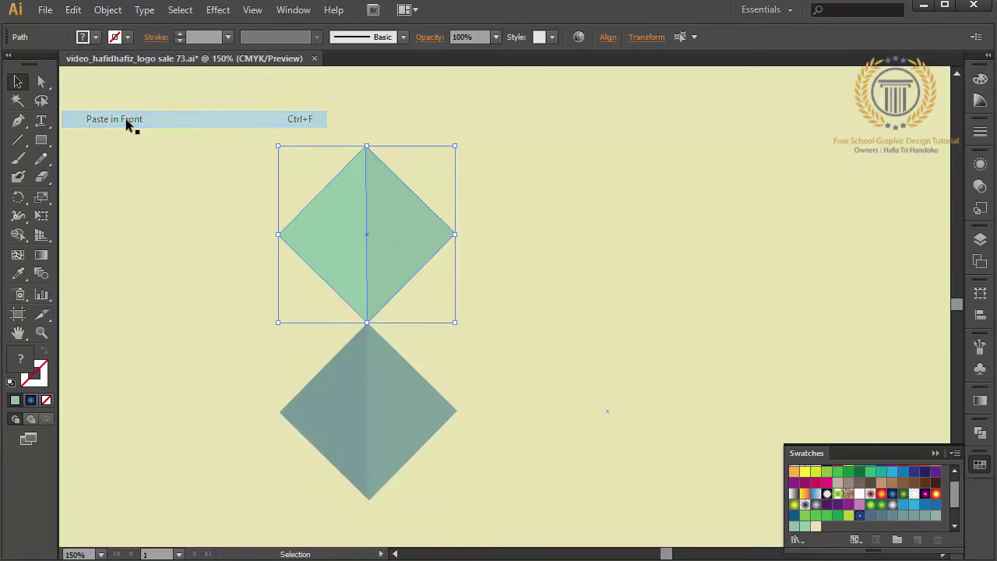
mouse_move(390, 247)
mouse_down()
mouse_move(307, 315)
mouse_move(308, 343)
mouse_up()
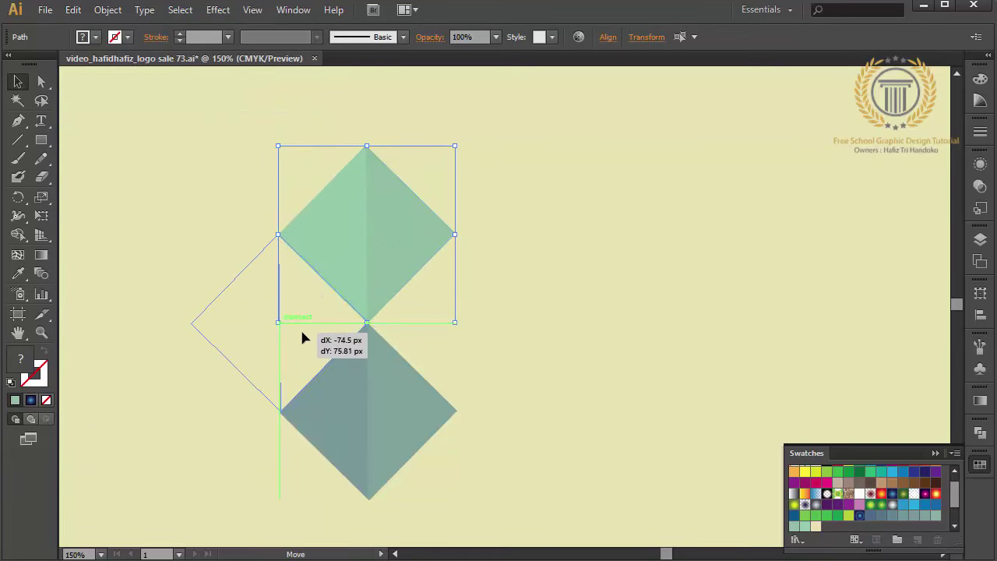
drag(309, 343, 303, 337)
key(ctrl+plus)
key(ctrl+plus)
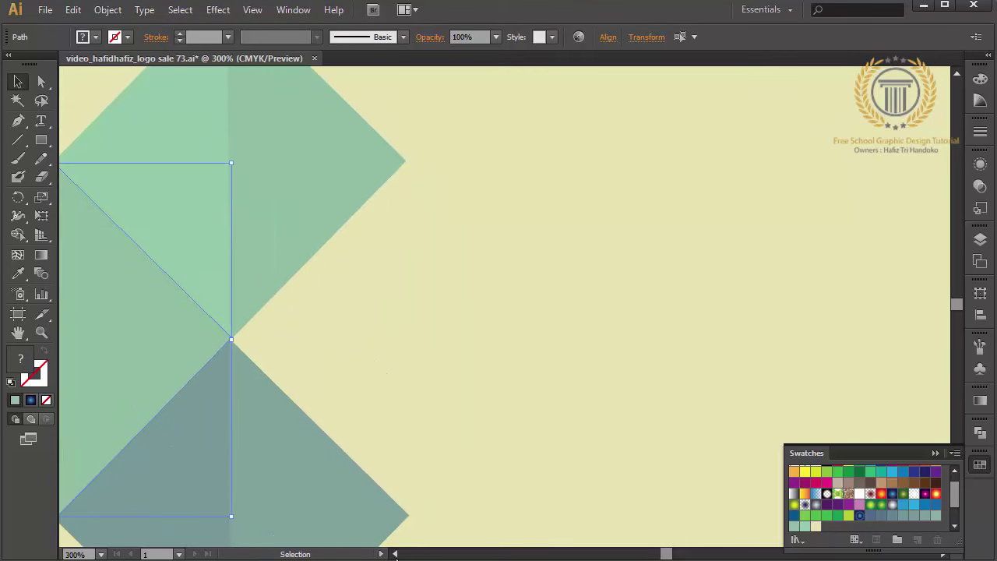
- Fill the overlapping middle triangle dark grey-teal and the new left diamond grey-teal
scroll(534, 374, left, 1)
scroll(534, 374, left, 3)
scroll(533, 374, left, 1)
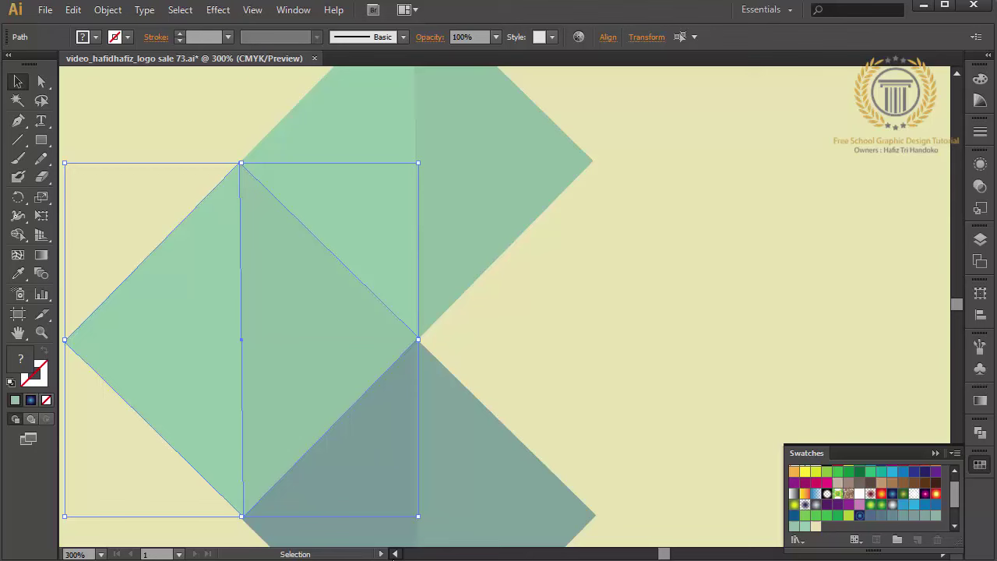
key(i)
click(536, 369)
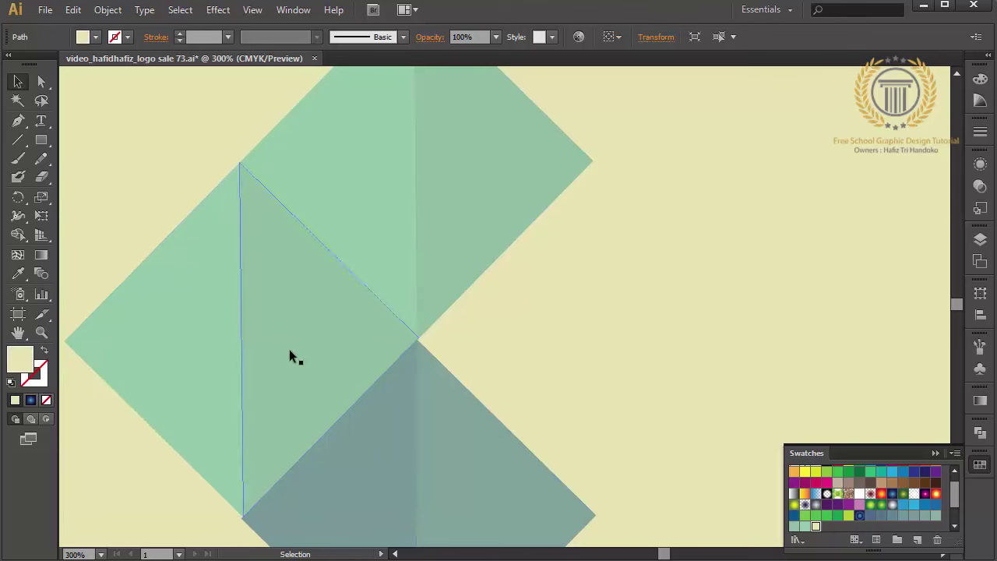
click(289, 349)
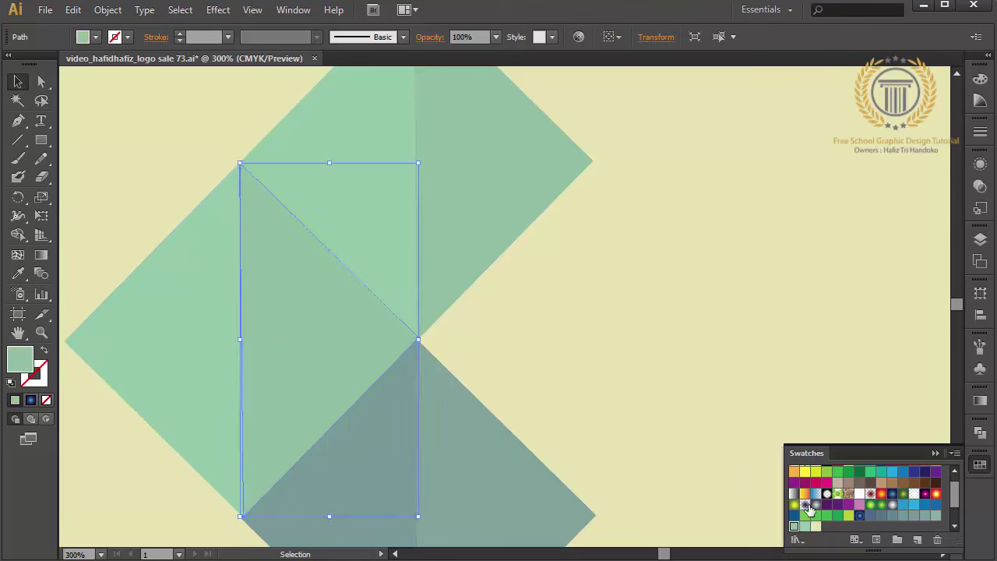
click(914, 516)
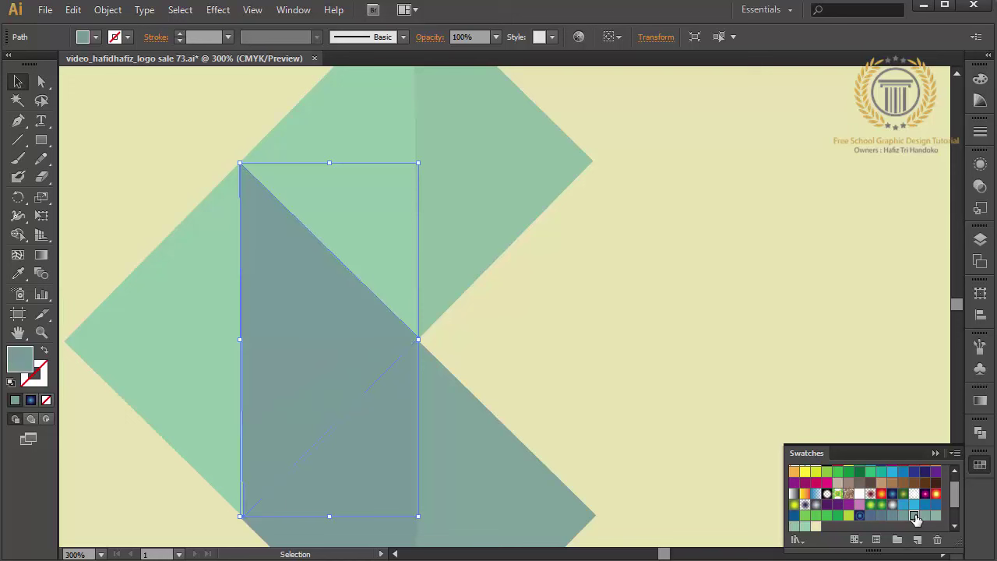
click(902, 517)
click(892, 516)
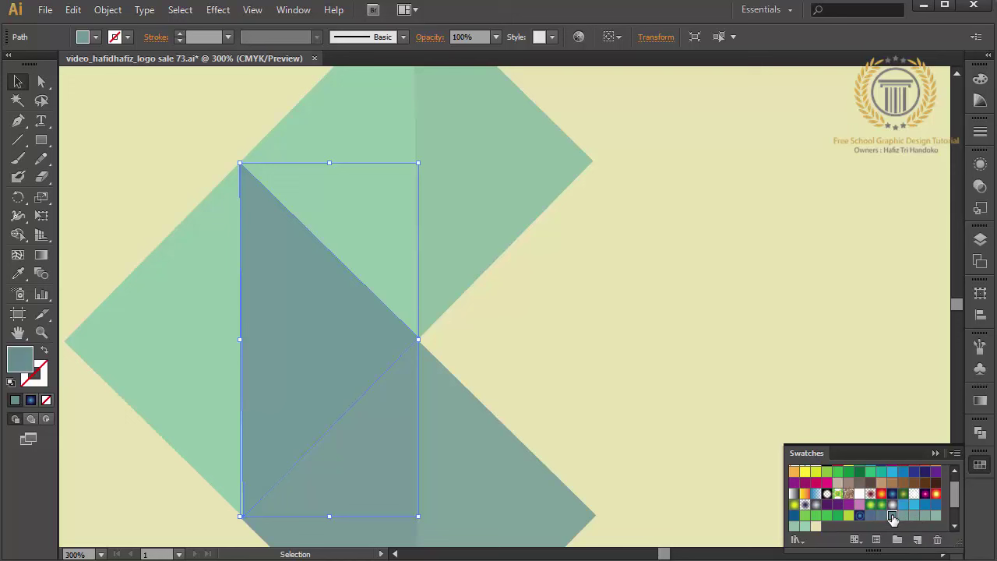
click(101, 328)
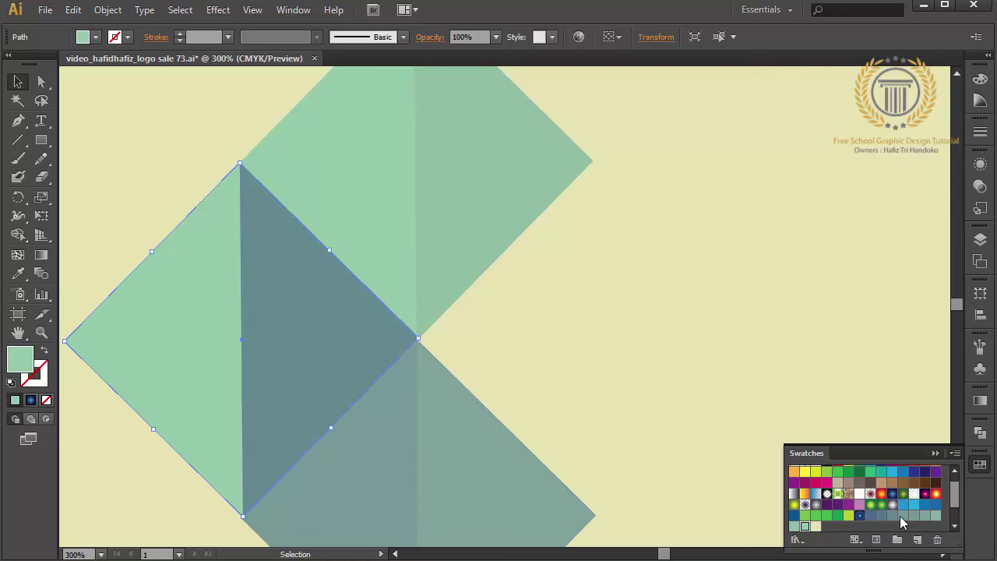
click(903, 515)
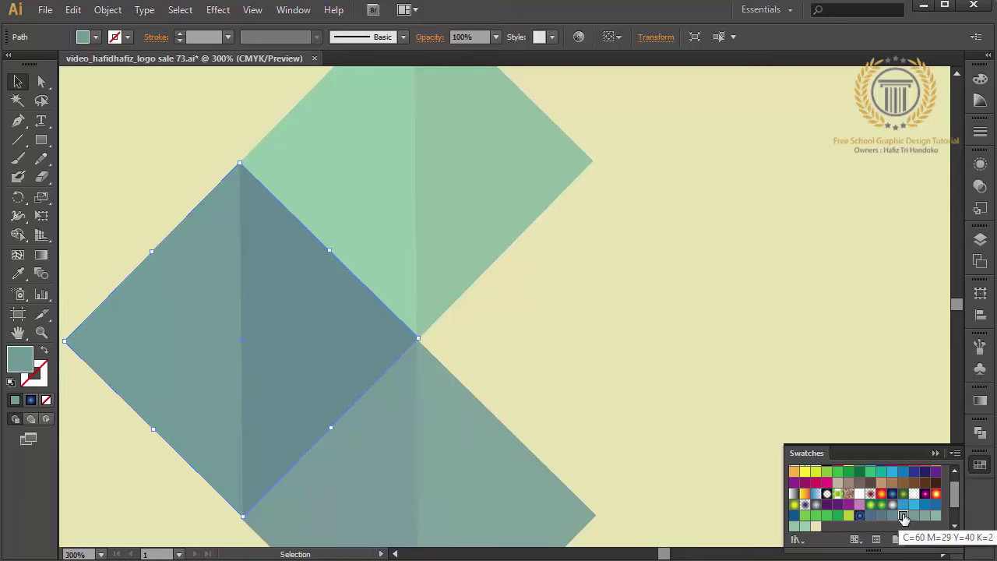
click(642, 402)
- Copy the left diamond and central triangle, paste in front, and move the copy to the right
key(ctrl+minus)
key(ctrl+minus)
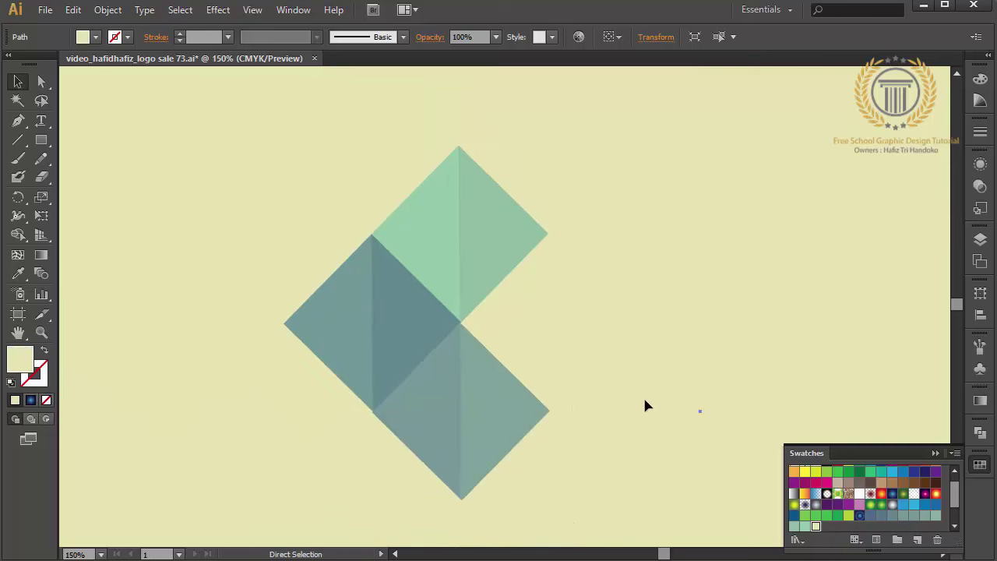
click(405, 328)
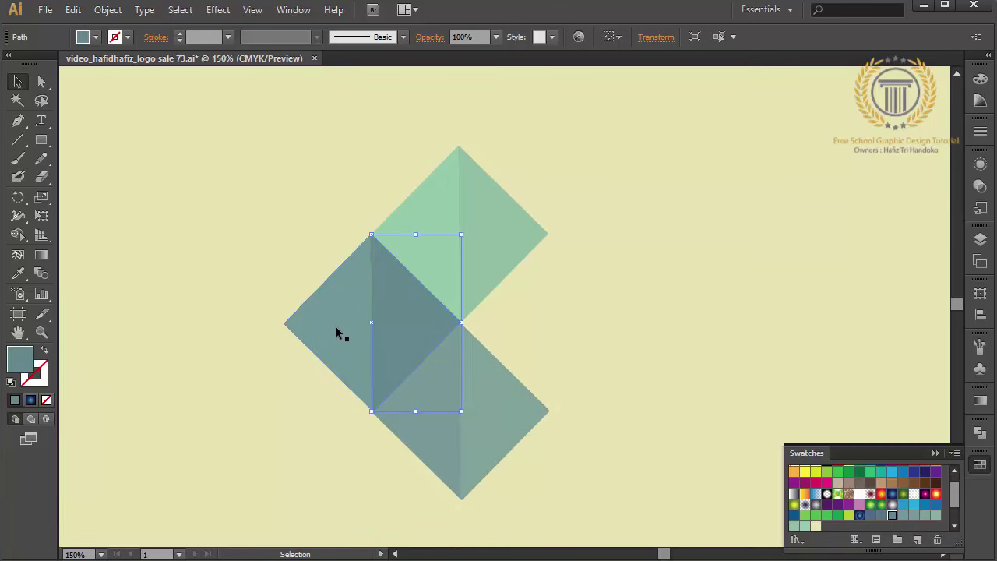
shift+click(332, 326)
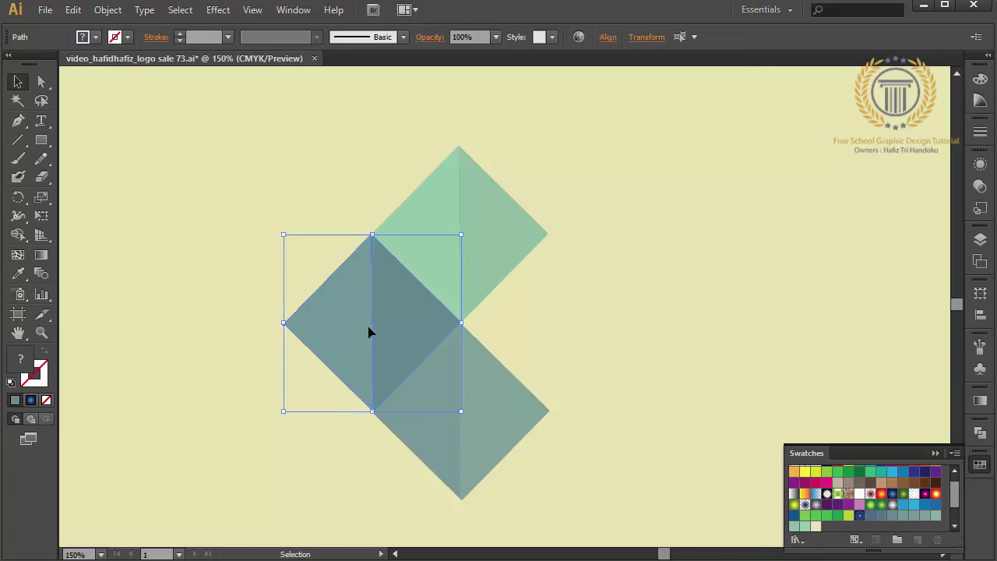
click(75, 10)
click(97, 84)
click(45, 9)
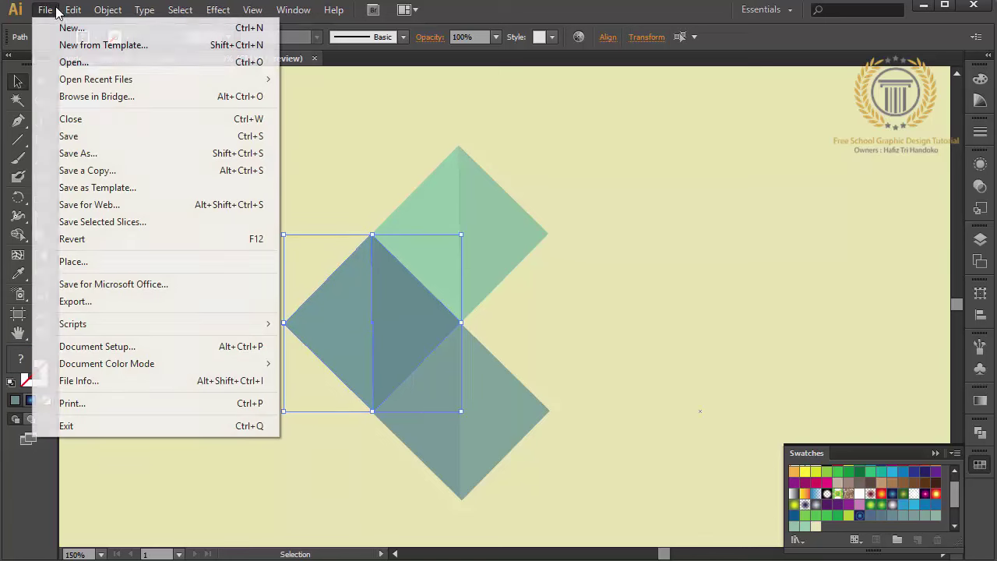
click(129, 121)
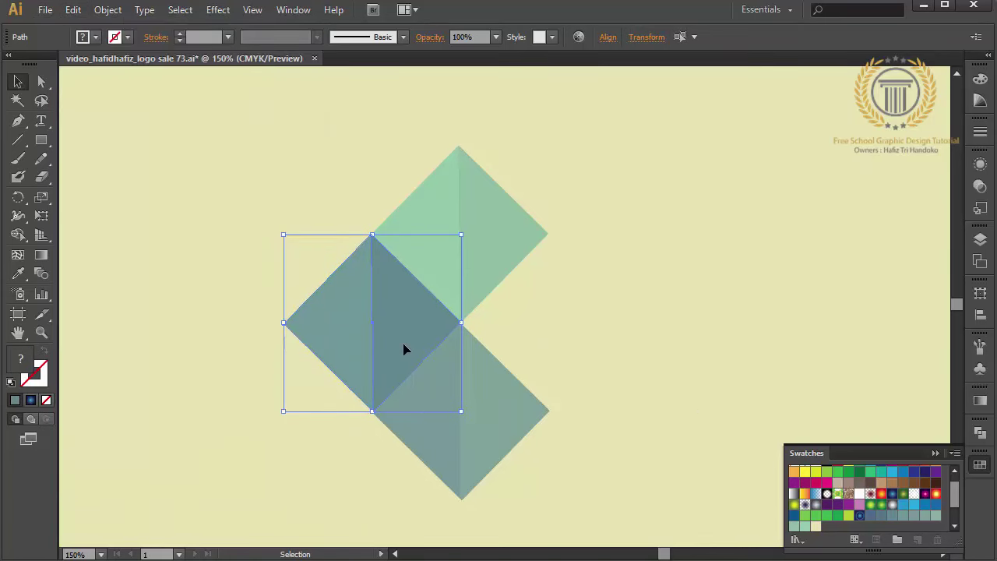
drag(393, 339, 568, 337)
click(657, 363)
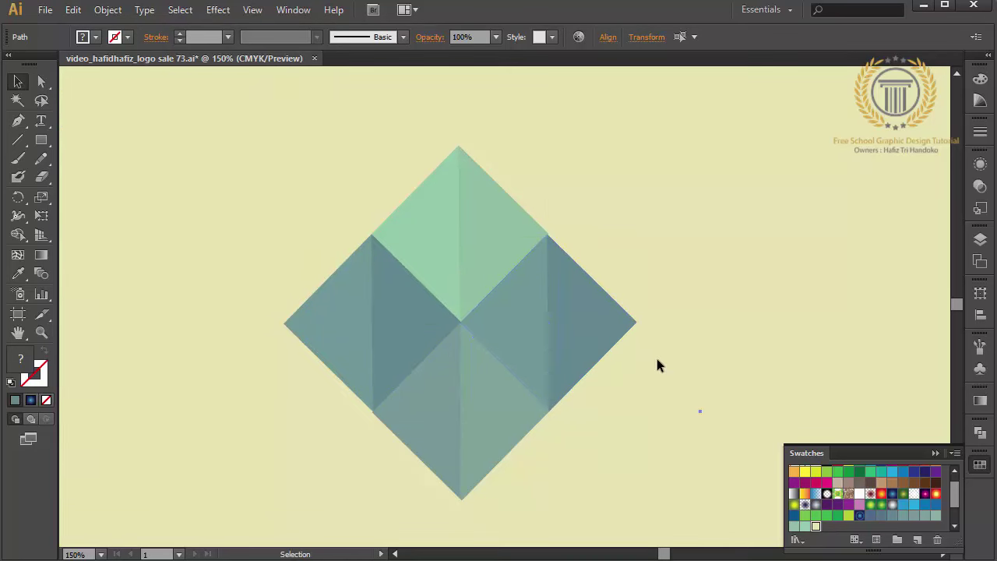
- Send the right-hand diamond section behind the other gem pieces
key(ctrl+plus)
key(ctrl+plus)
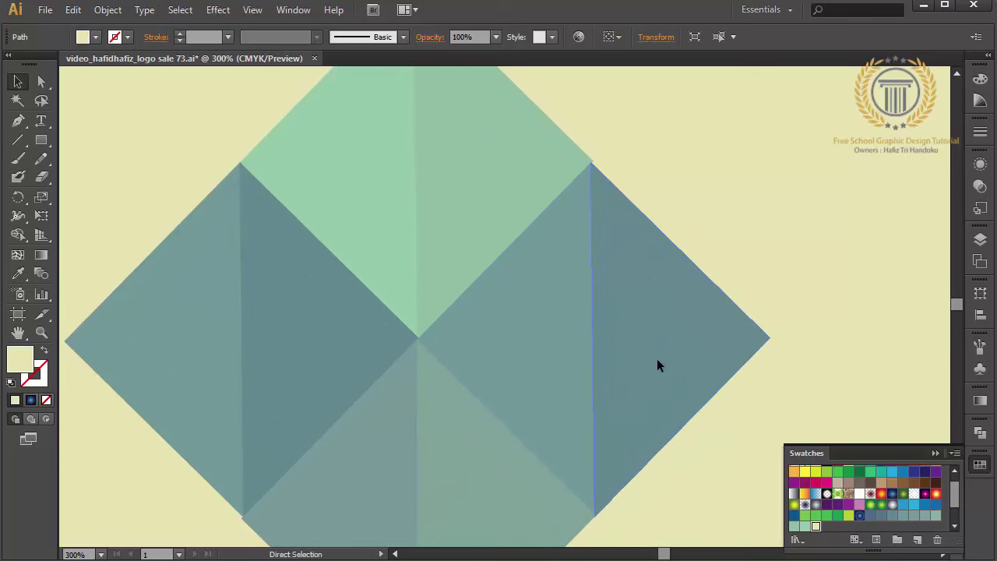
click(479, 331)
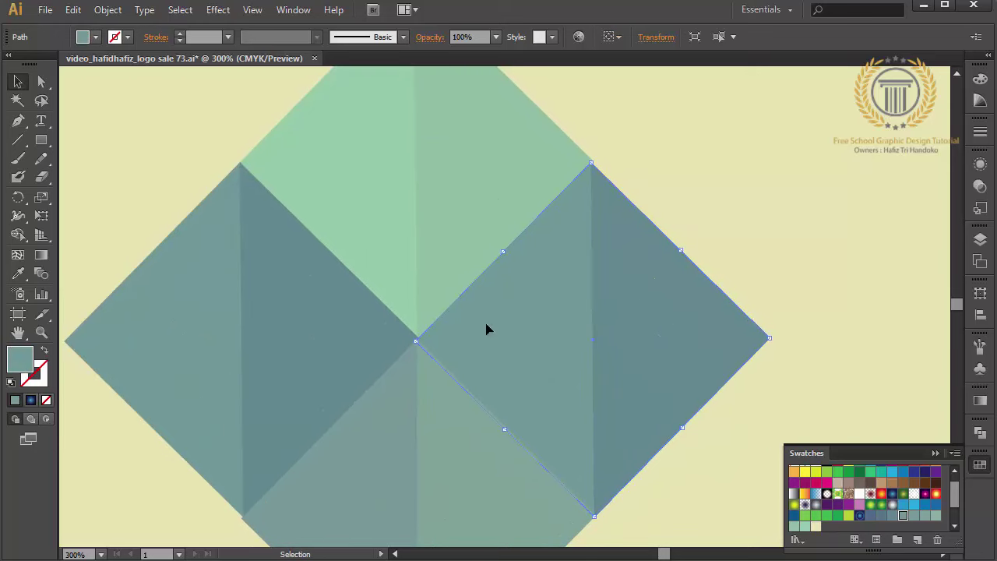
key(ctrl+a)
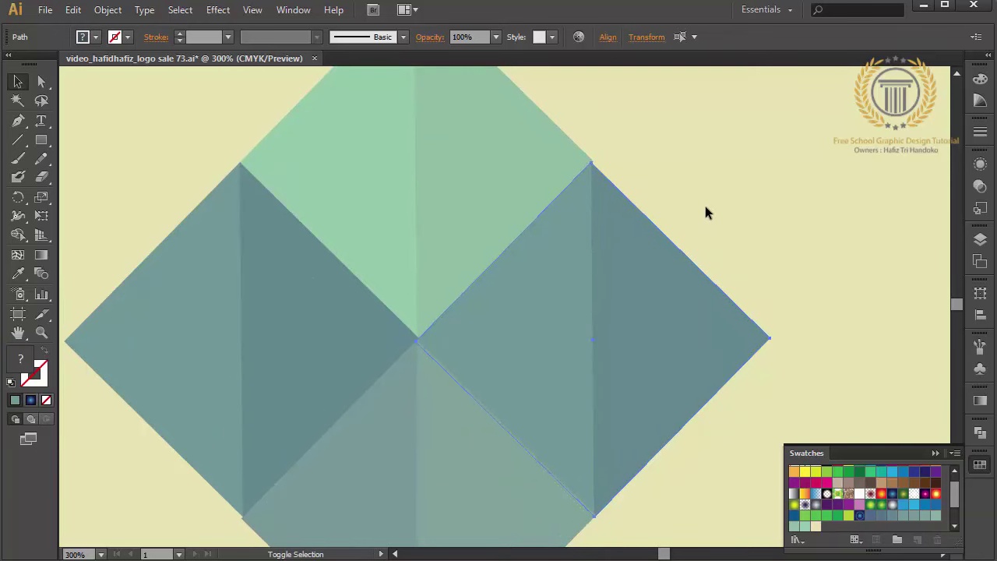
right_click(706, 209)
mouse_move(749, 411)
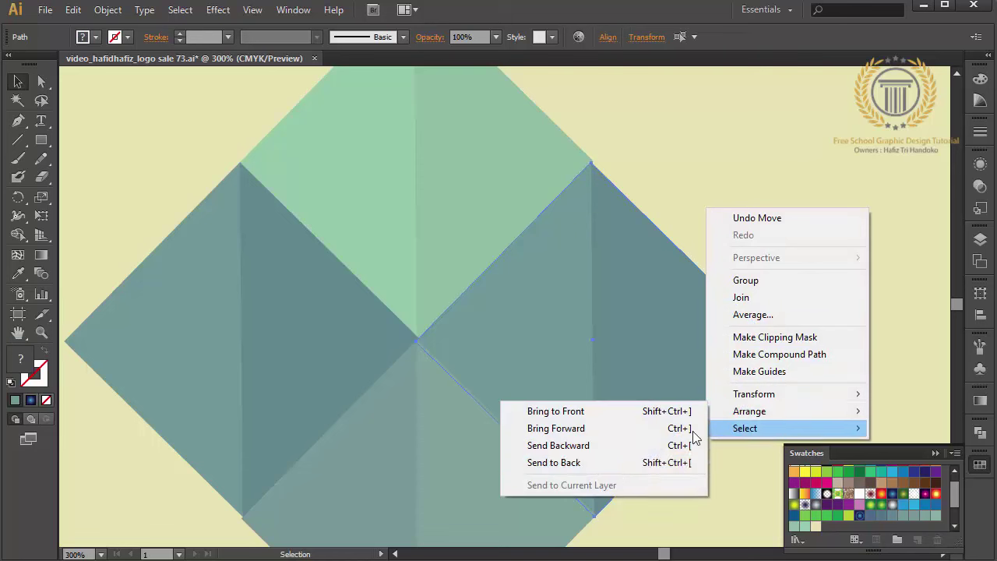
click(638, 465)
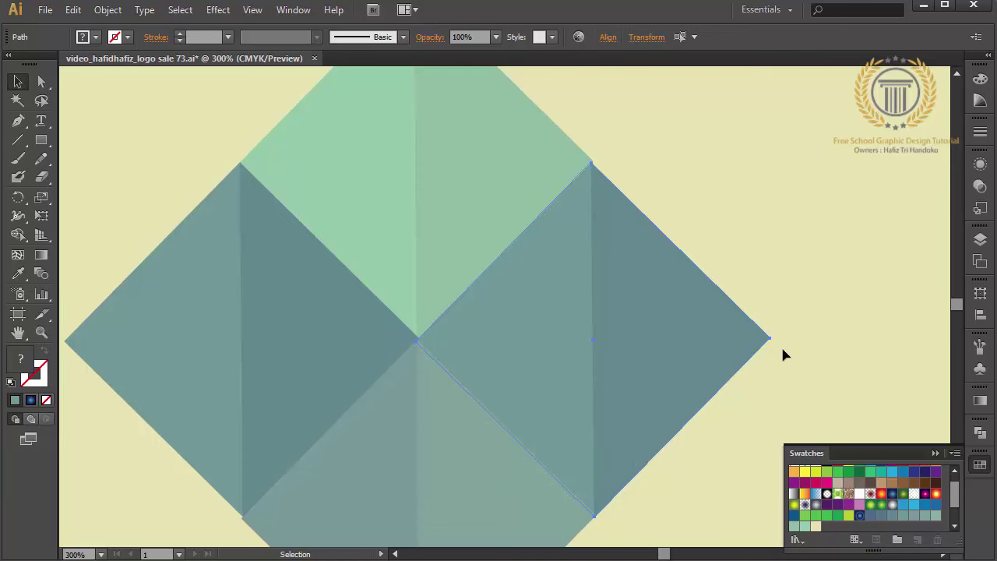
- Fill the right diamond with darker blue-grey and its outer triangle with deep slate blue
click(616, 310)
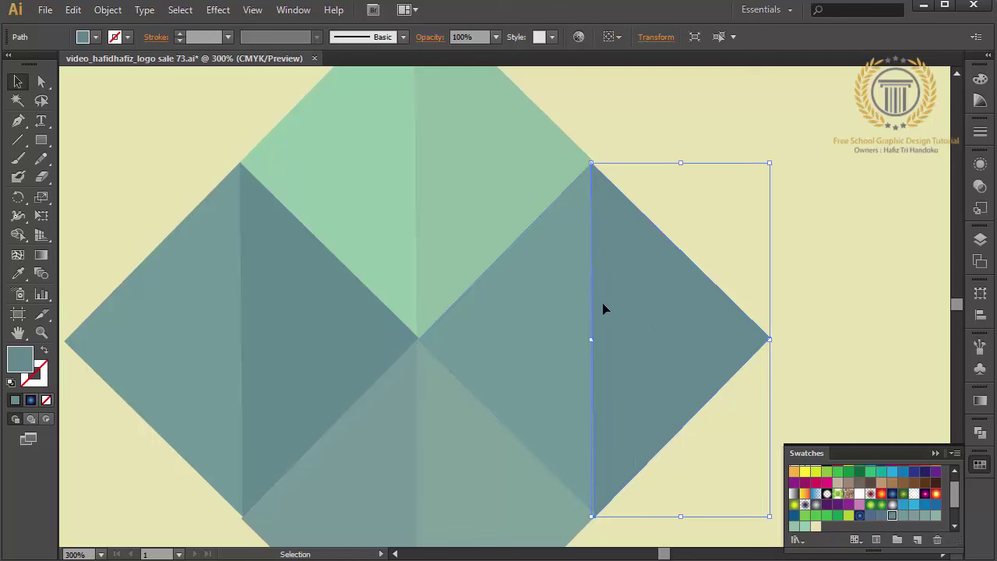
click(512, 311)
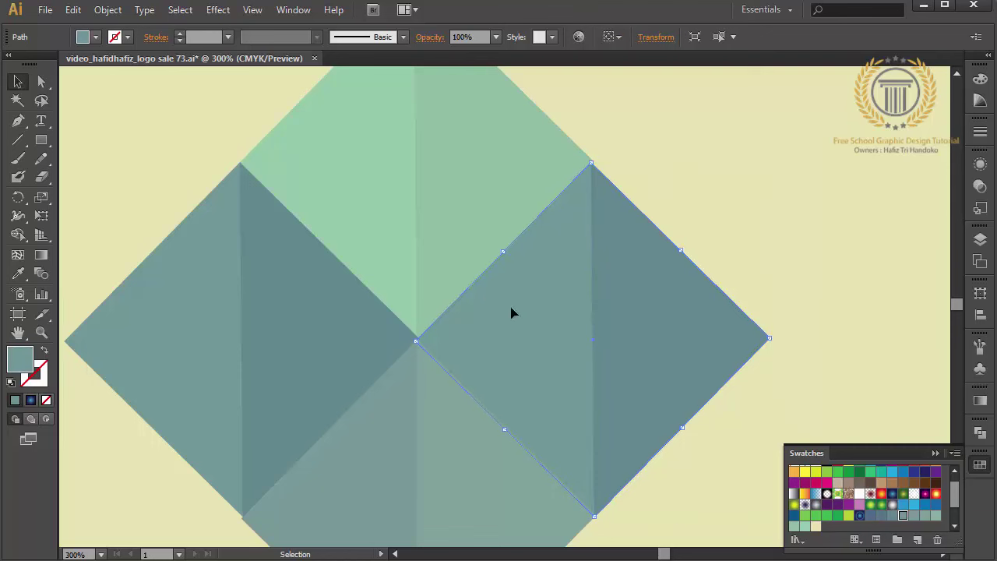
click(882, 516)
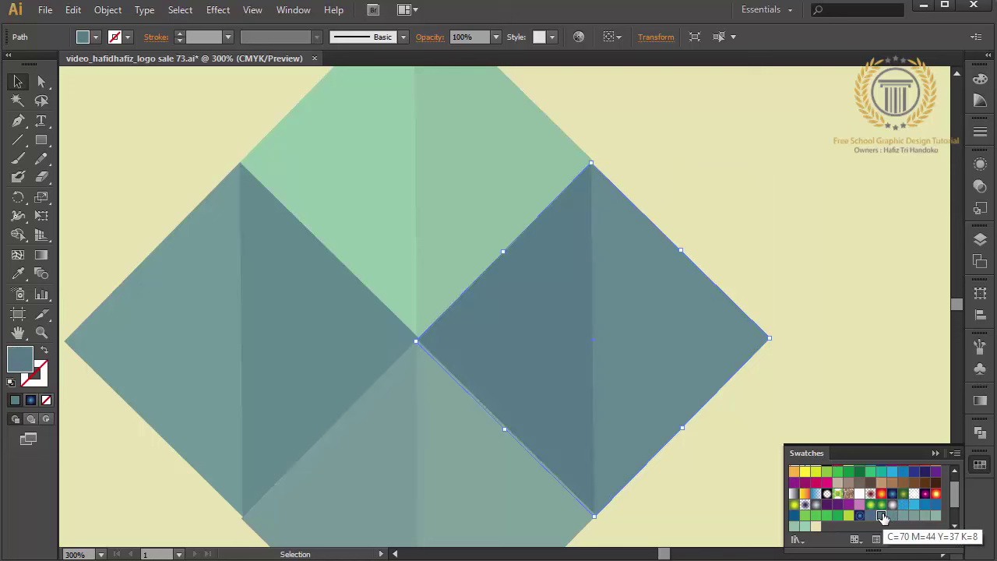
click(671, 376)
click(584, 363)
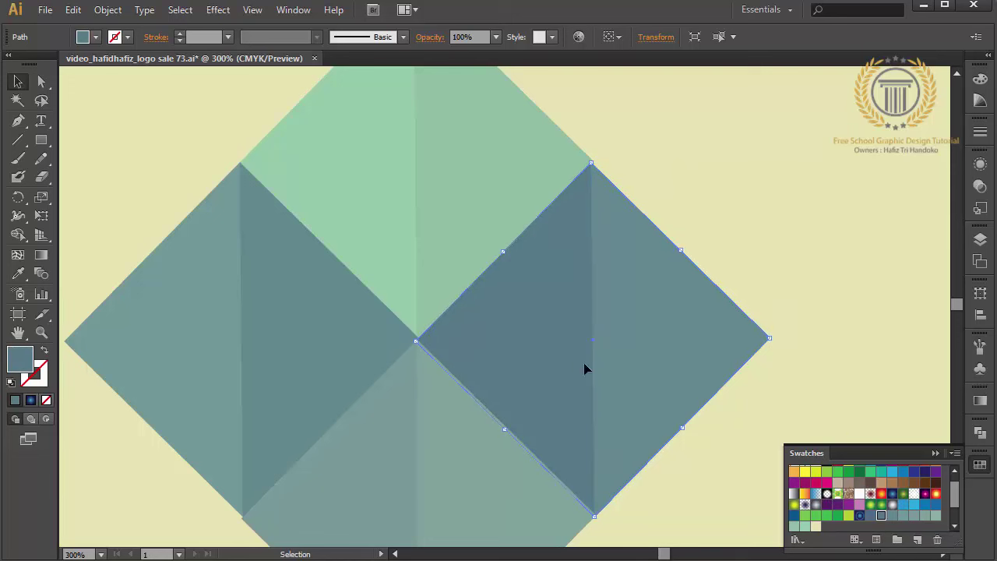
click(913, 517)
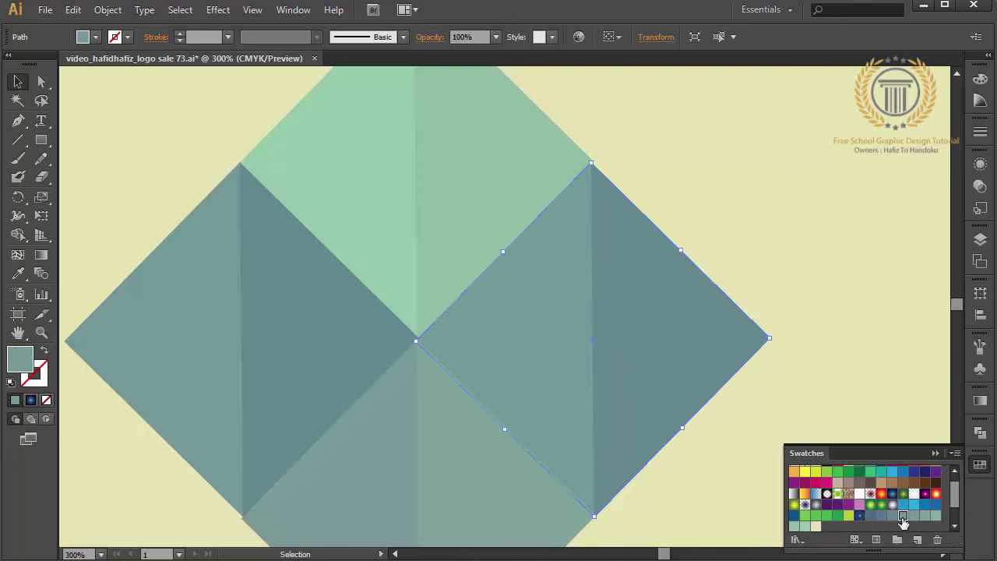
click(892, 515)
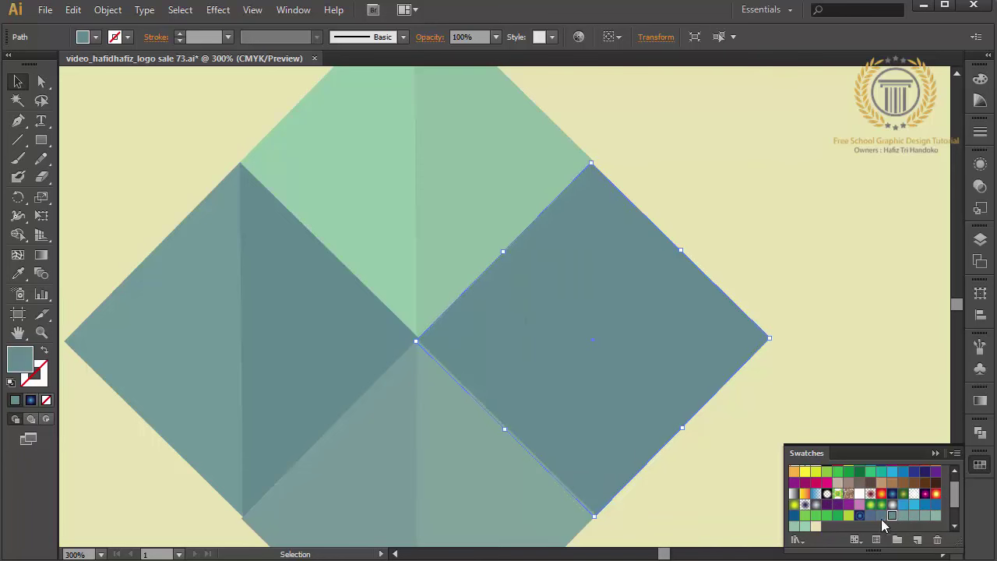
click(883, 523)
click(880, 517)
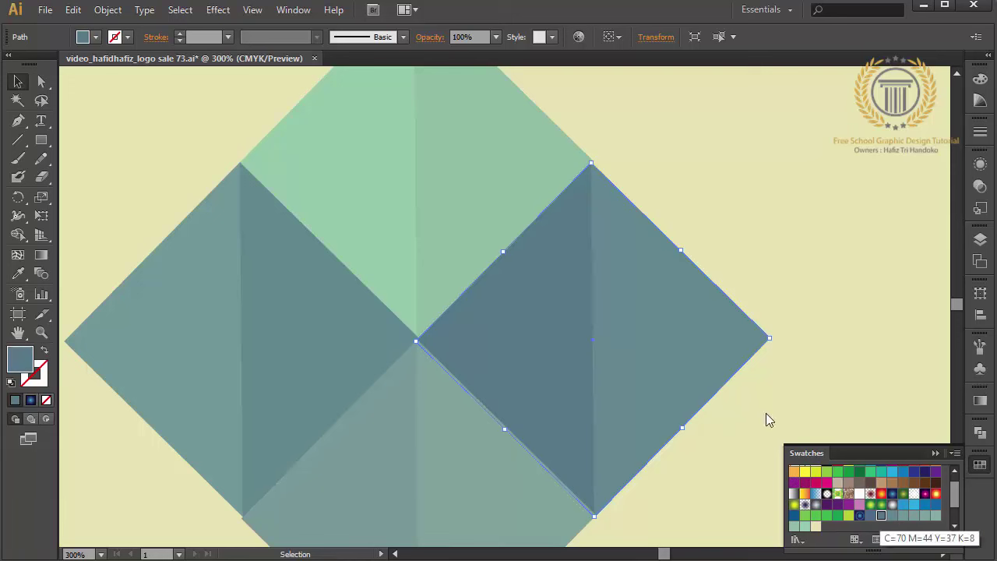
click(673, 335)
click(862, 517)
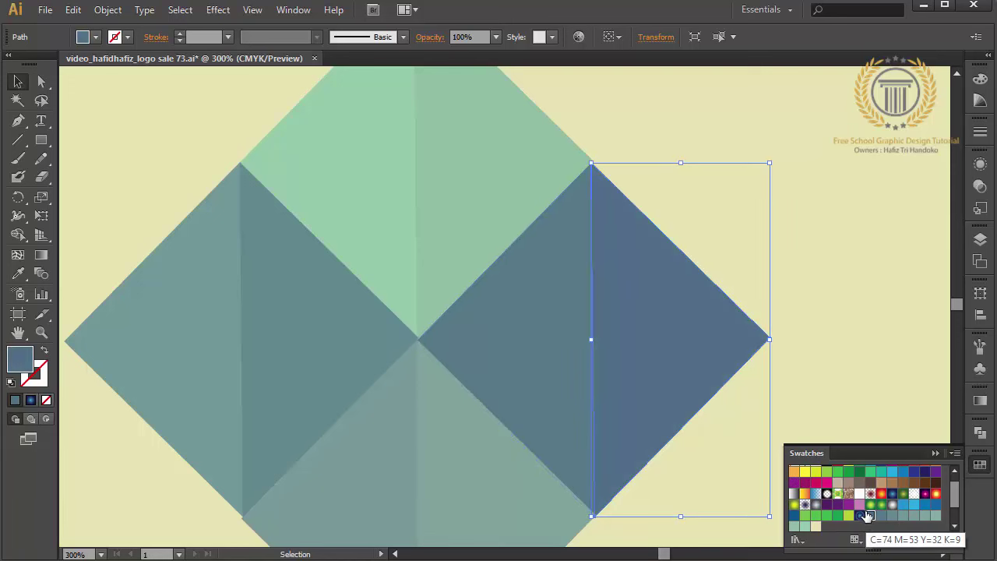
click(786, 334)
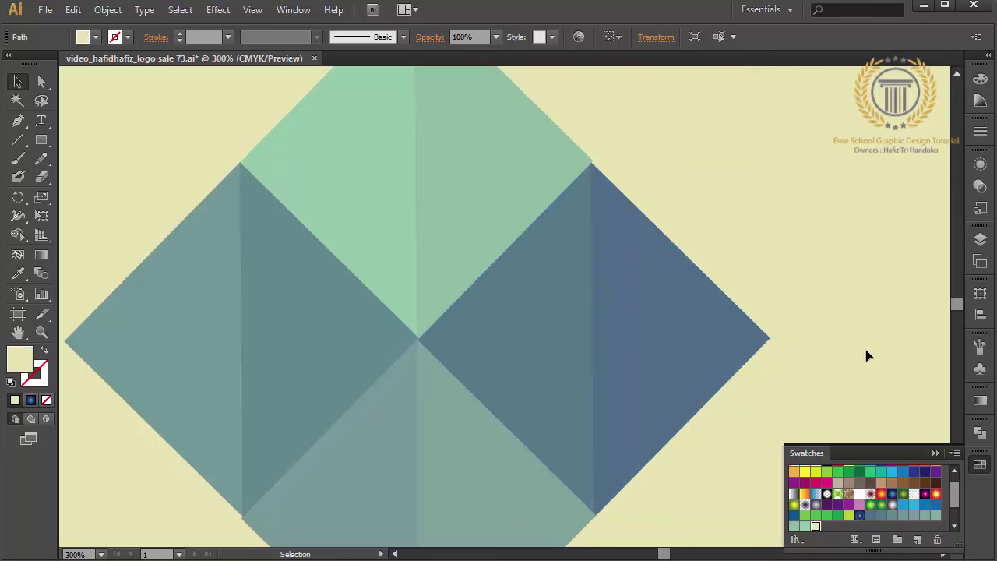
- Marquee-select all diamond pieces, exclude the background, and group them
key(ctrl+minus)
key(ctrl+minus)
key(ctrl+minus)
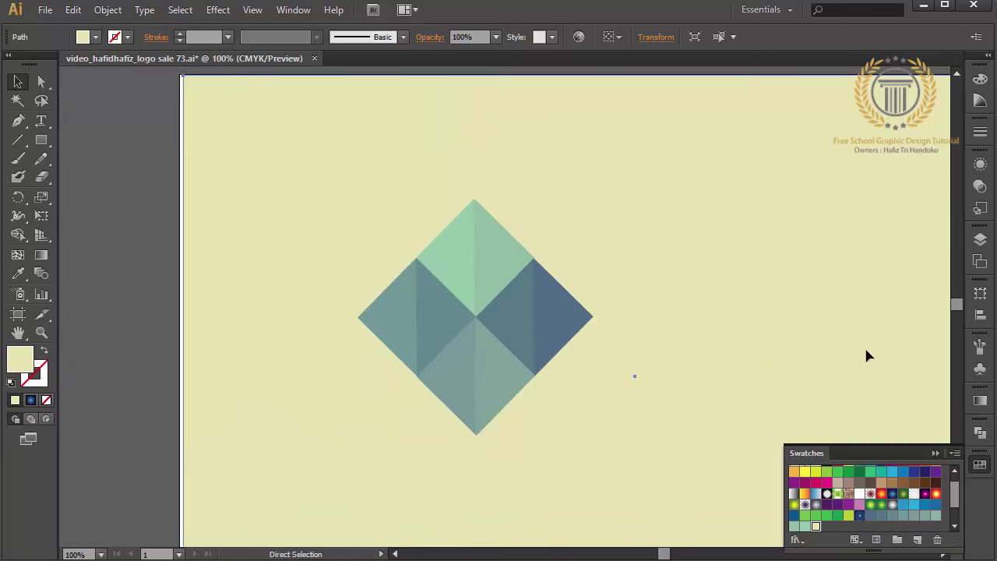
key(ctrl+minus)
drag(702, 306, 697, 312)
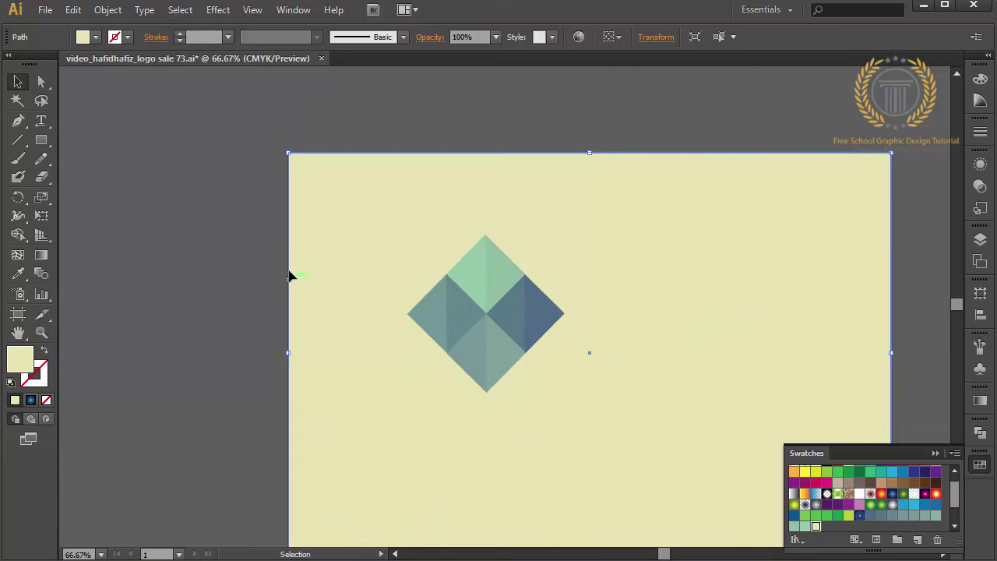
drag(248, 231, 617, 431)
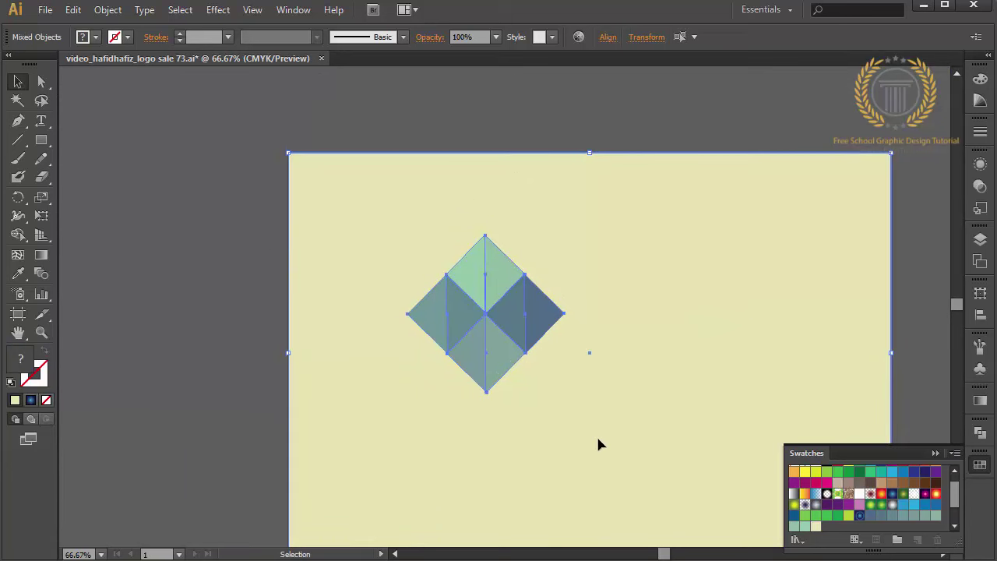
shift+click(597, 438)
right_click(598, 438)
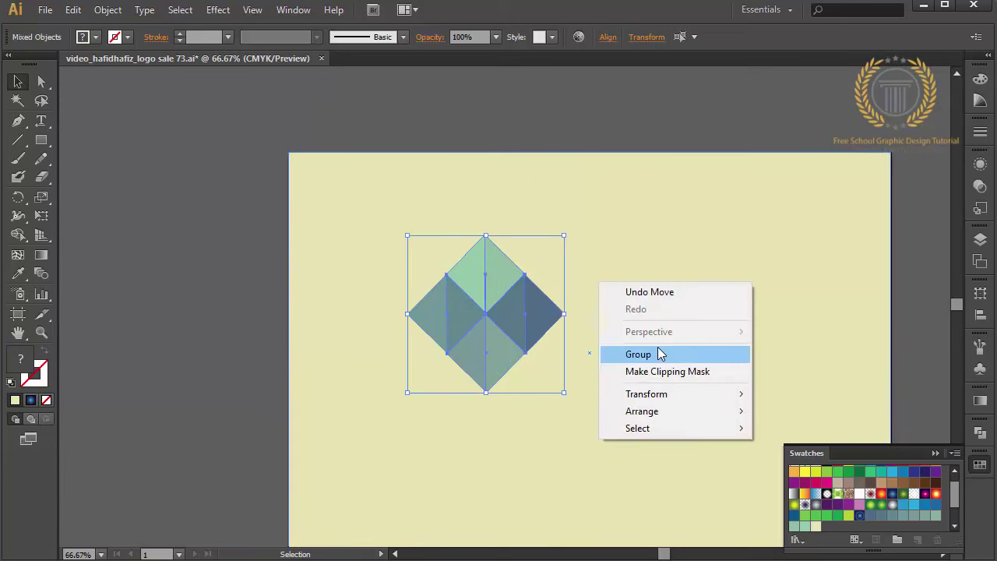
click(658, 353)
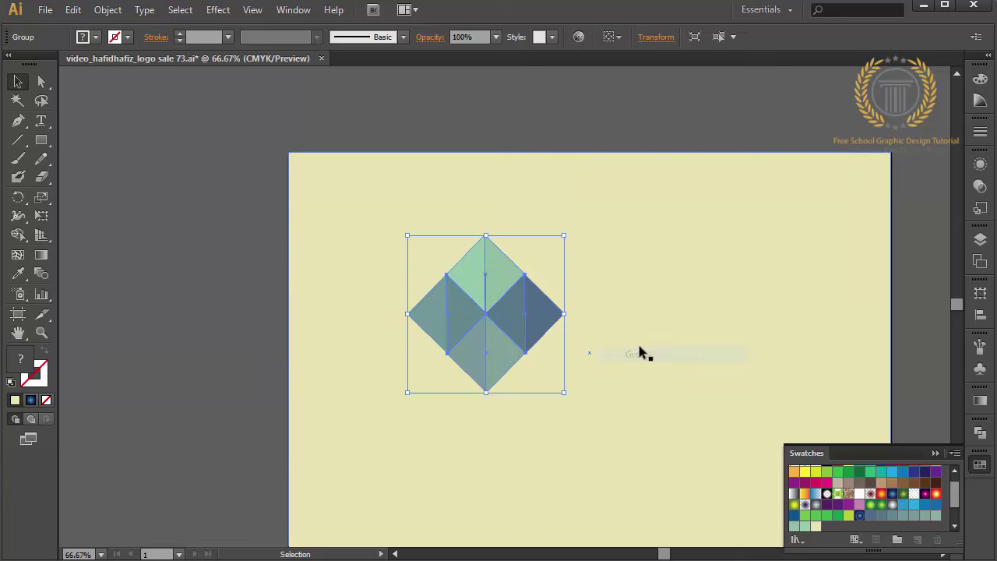
- Enlarge the grouped gem and nudge it left so it sits centred on the artboard
click(941, 455)
scroll(940, 455, up, 1)
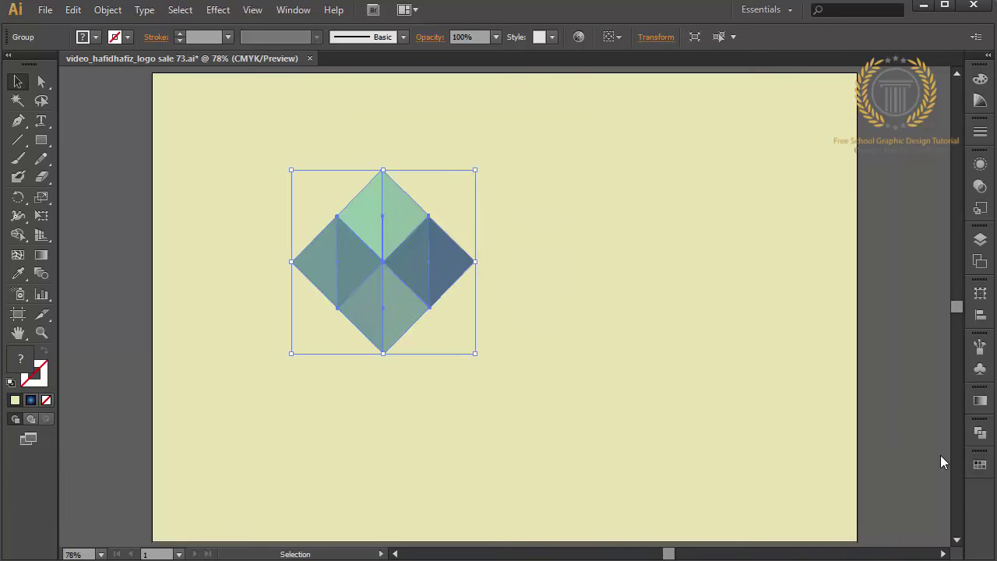
key(ctrl+minus)
key(ctrl+minus)
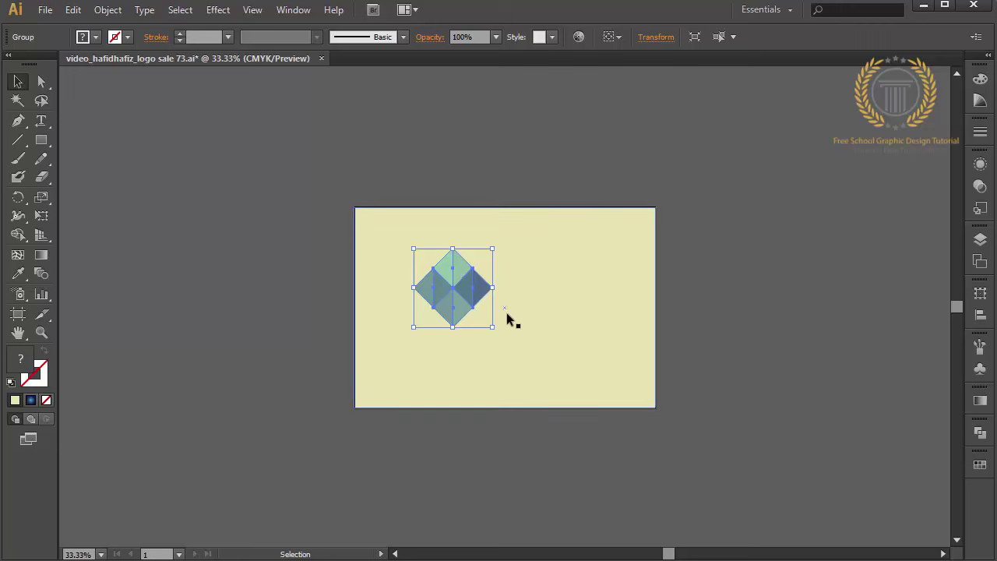
mouse_move(492, 327)
mouse_down()
mouse_move(545, 358)
mouse_move(506, 325)
mouse_up()
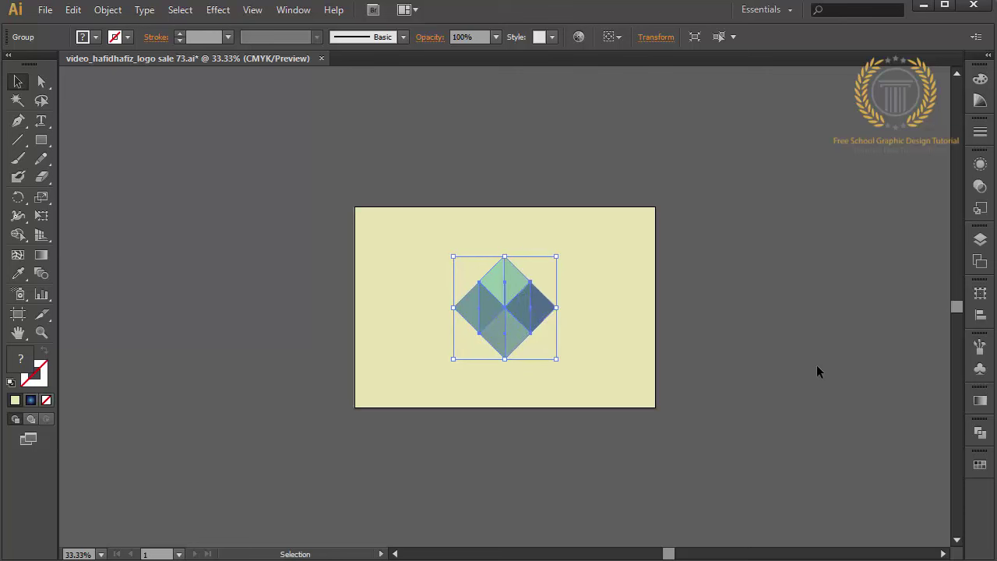
key(Left)
key(Left)
key(Left)
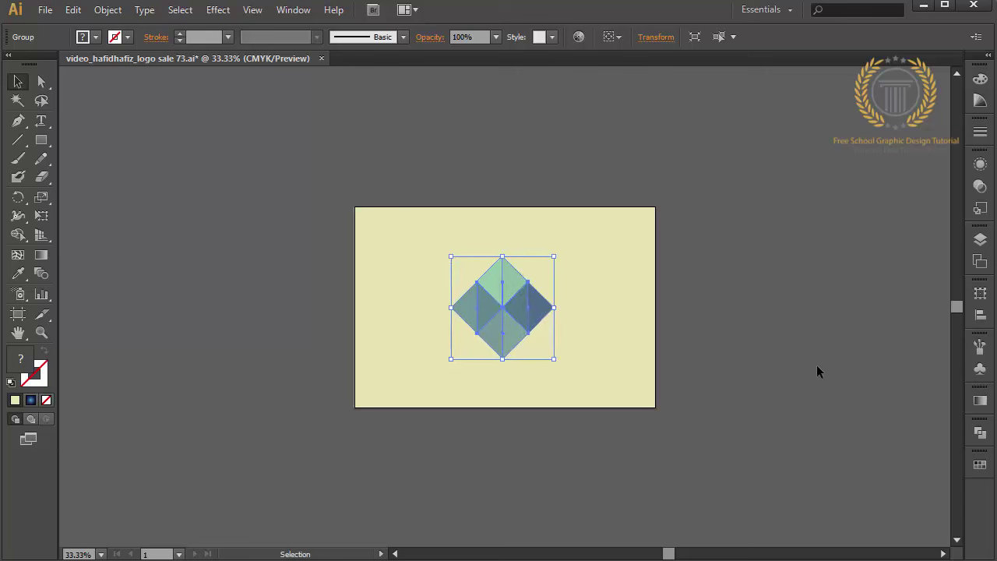
key(Left)
key(Left)
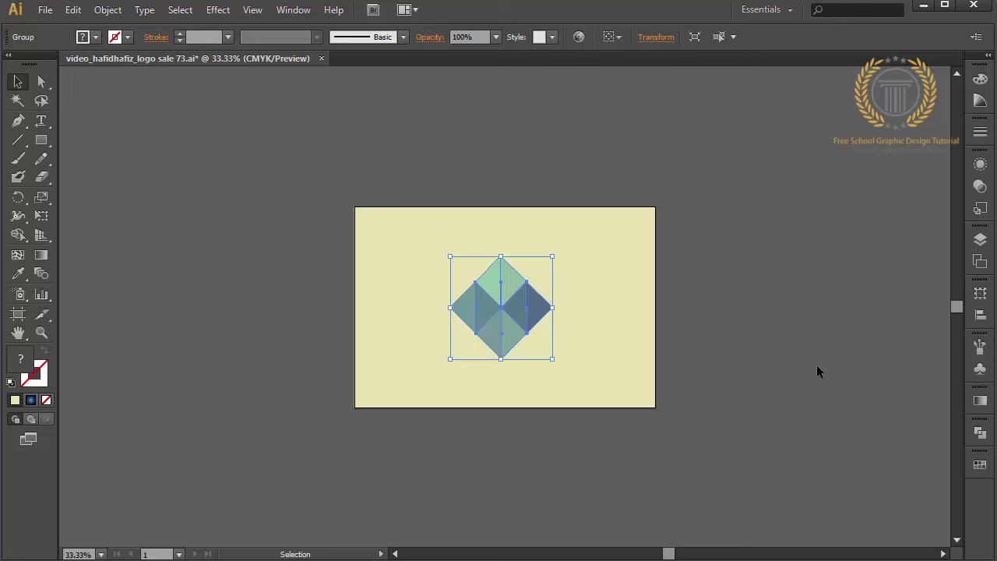
key(ctrl+0)
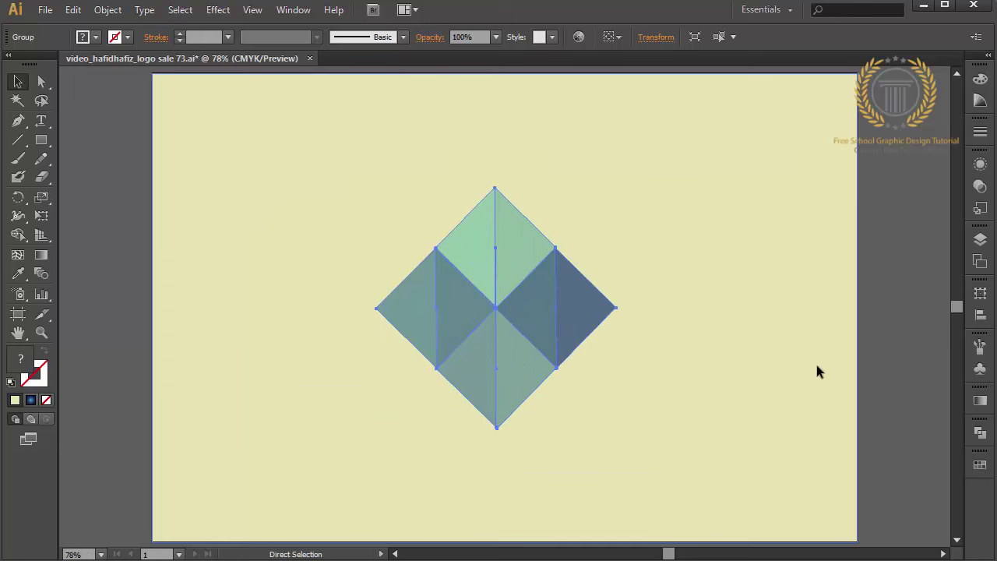
- Pen-draw a closed parallelogram from the diamond's corners down to the artboard's bottom edge
click(148, 281)
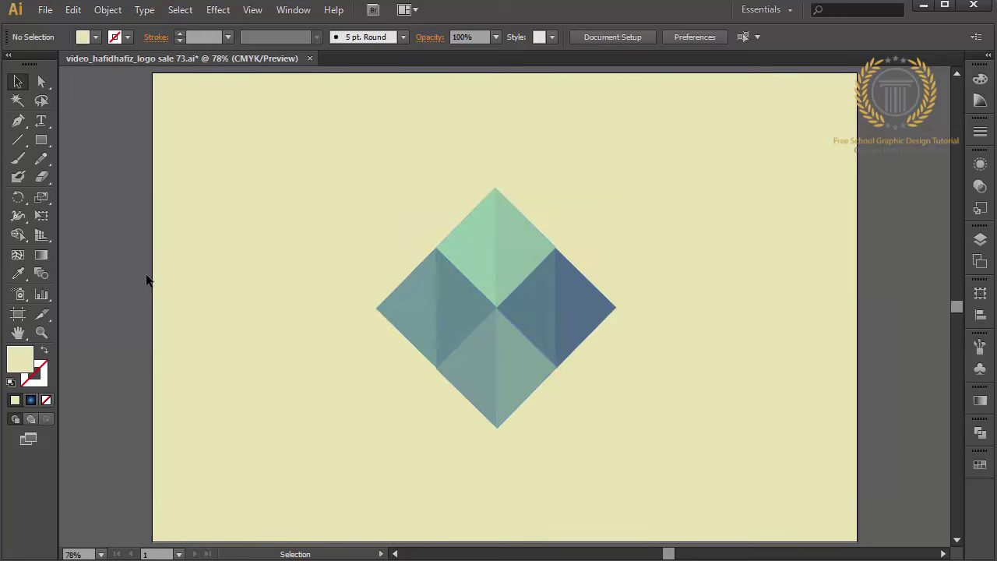
click(24, 123)
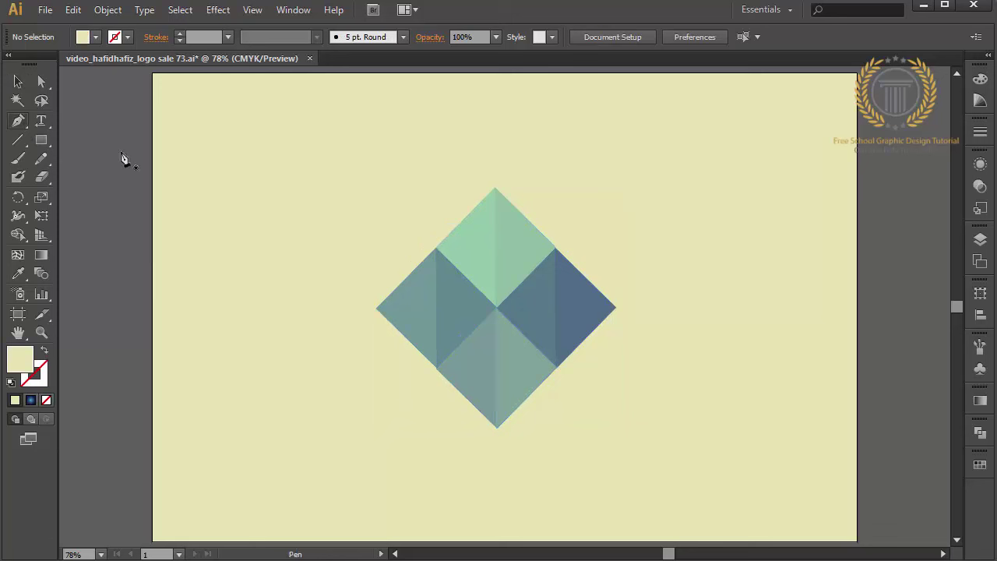
click(376, 309)
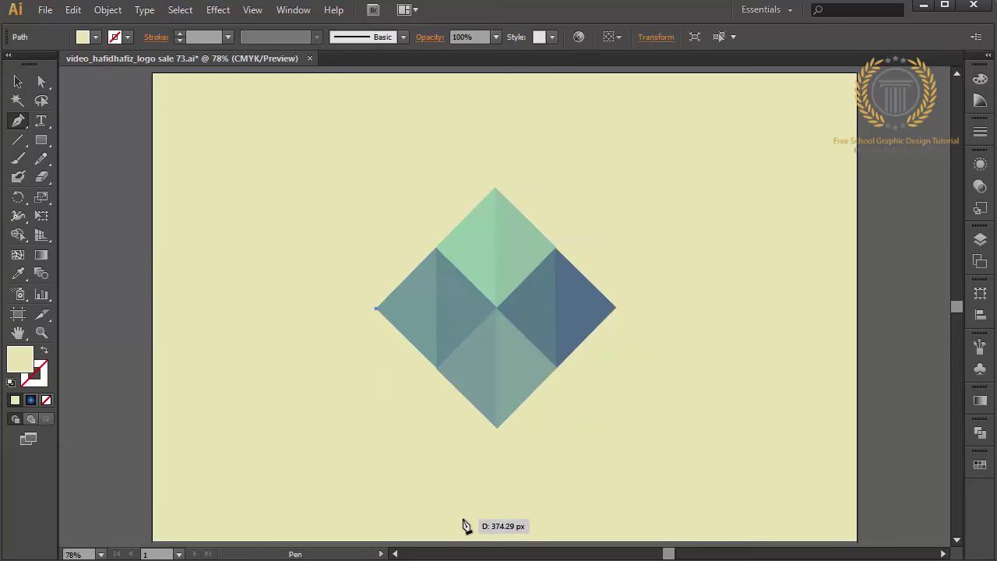
key(ctrl+minus)
key(ctrl+minus)
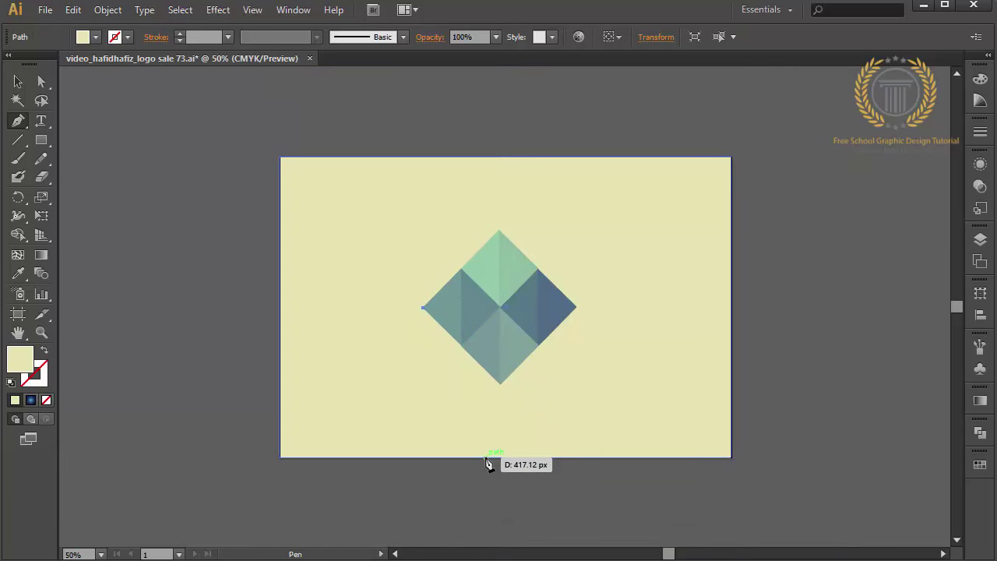
click(486, 462)
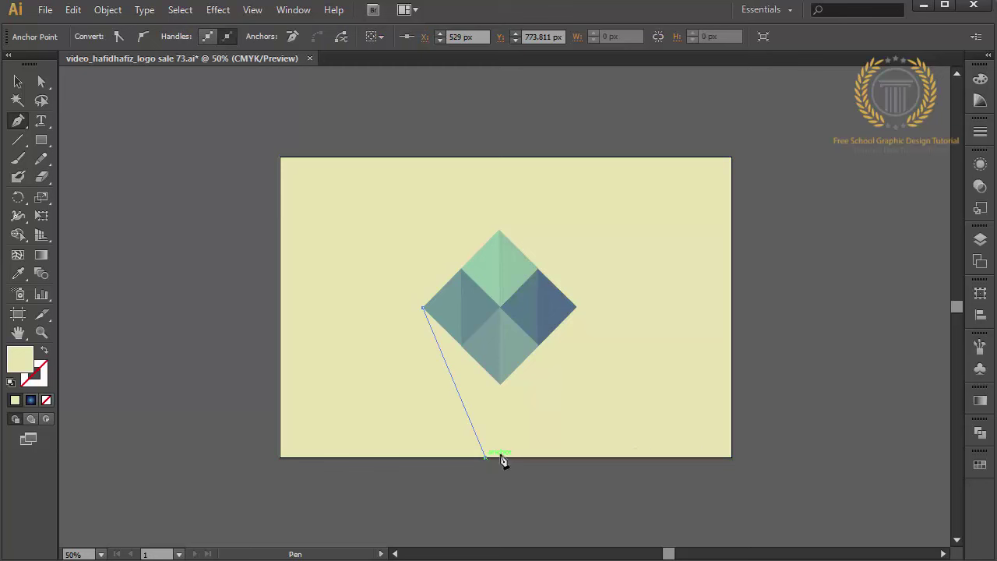
click(629, 457)
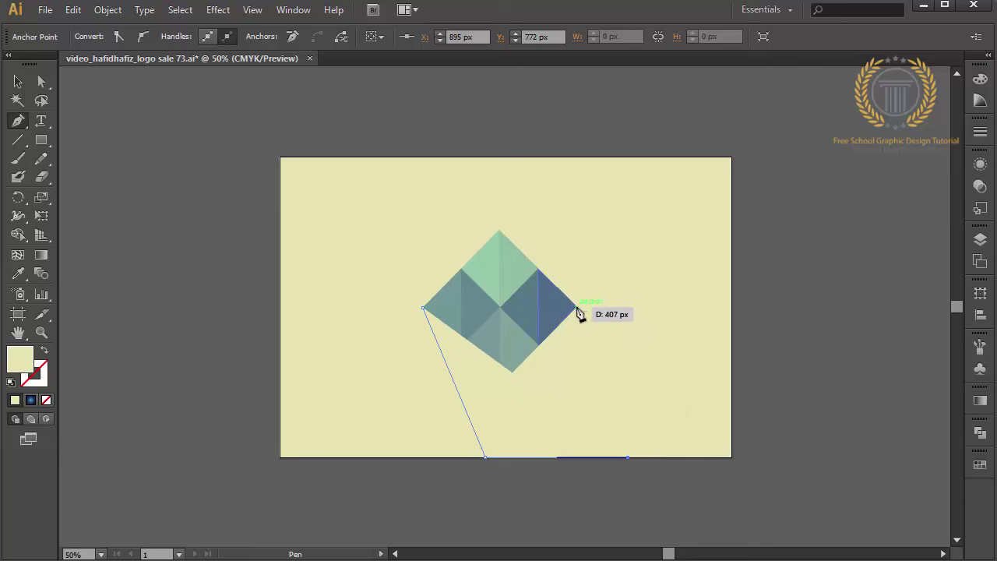
click(577, 309)
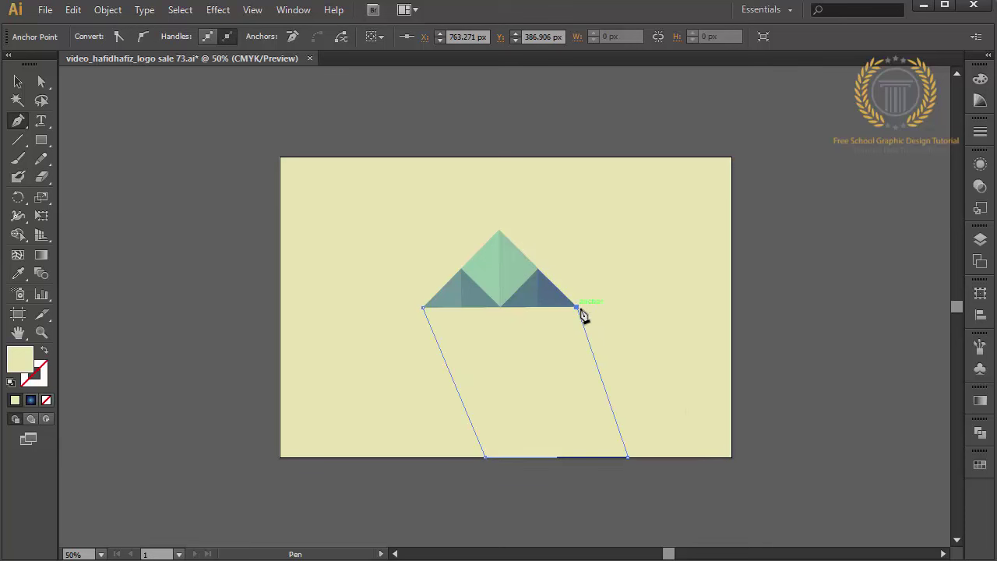
click(423, 308)
- Send the parallelogram and background rectangle behind the diamond
click(12, 82)
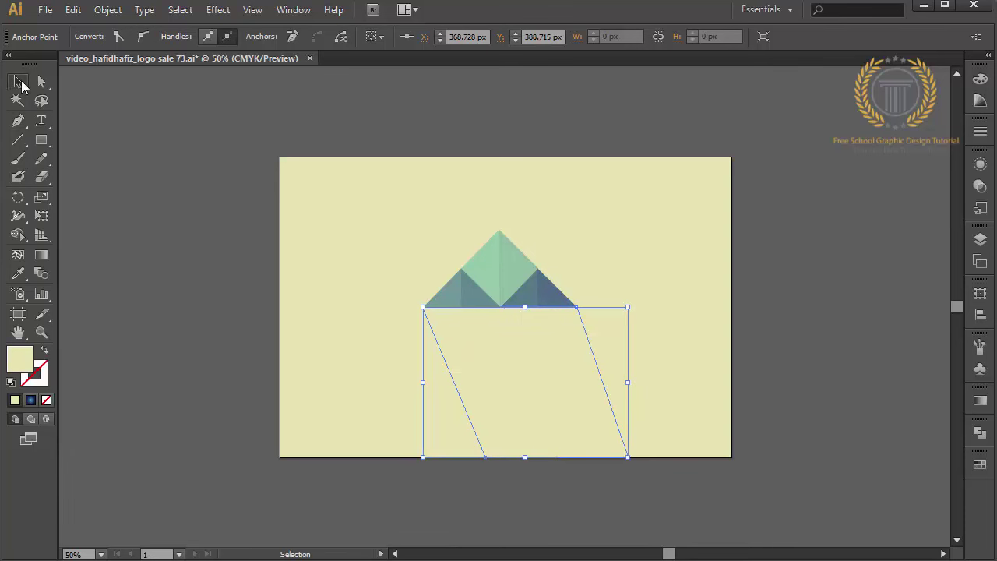
shift+click(630, 236)
right_click(725, 180)
mouse_move(769, 377)
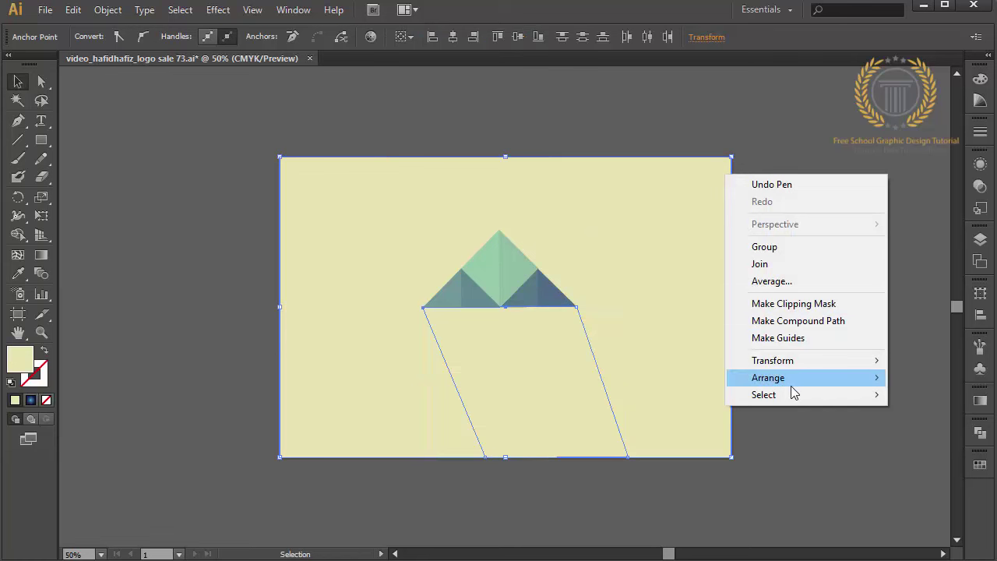
click(648, 430)
- Fill the parallelogram with a gradient swatch
click(844, 439)
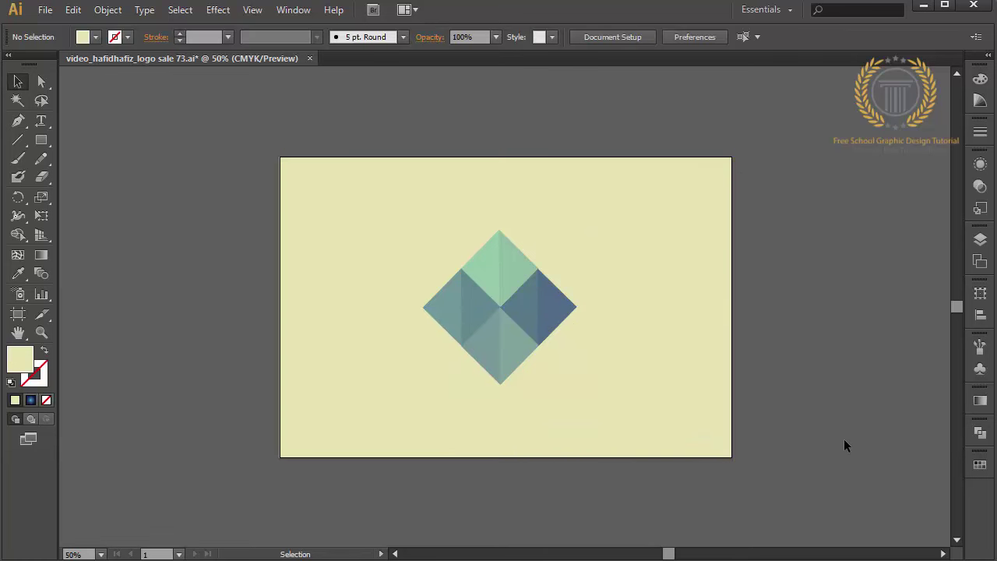
click(541, 421)
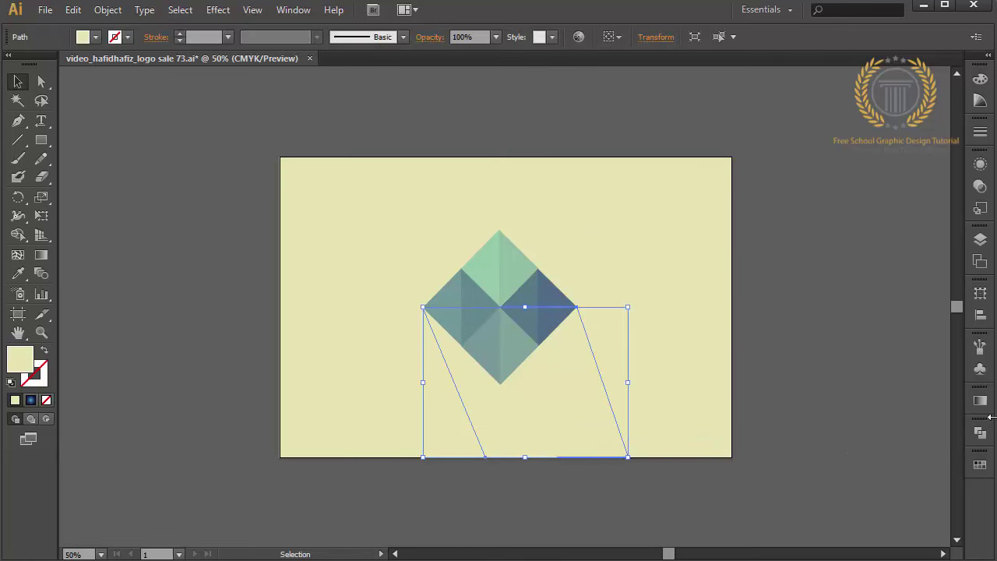
click(981, 466)
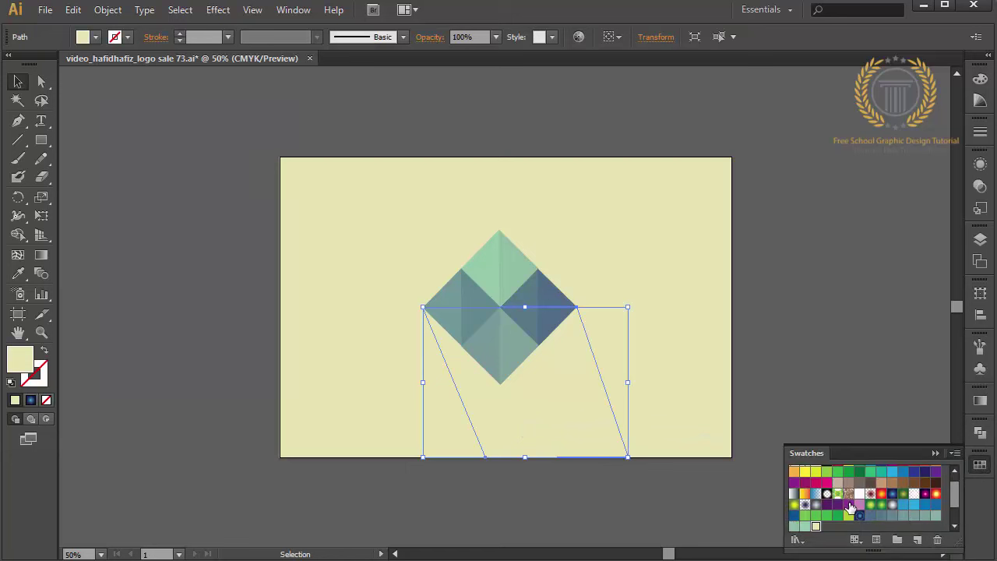
click(892, 506)
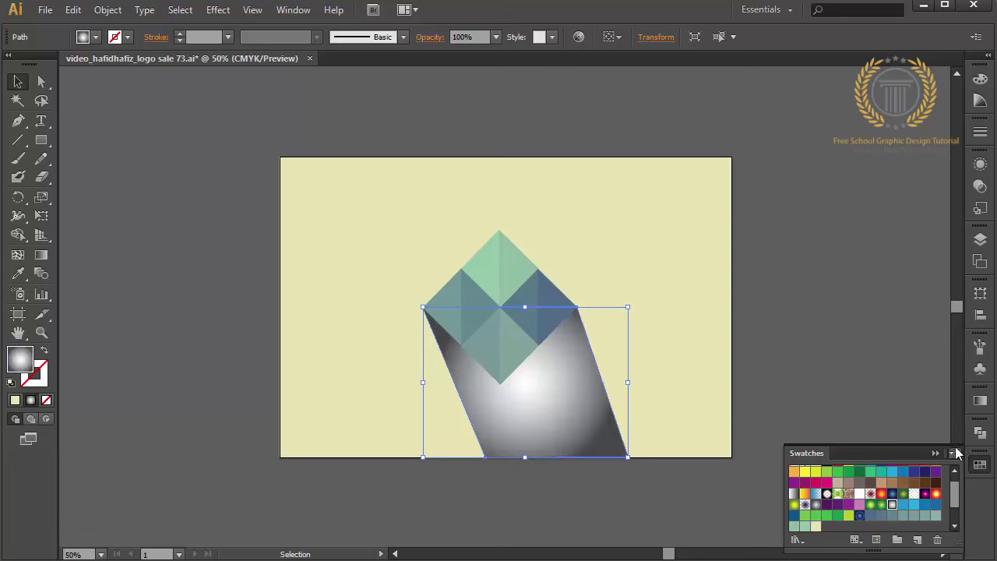
click(980, 403)
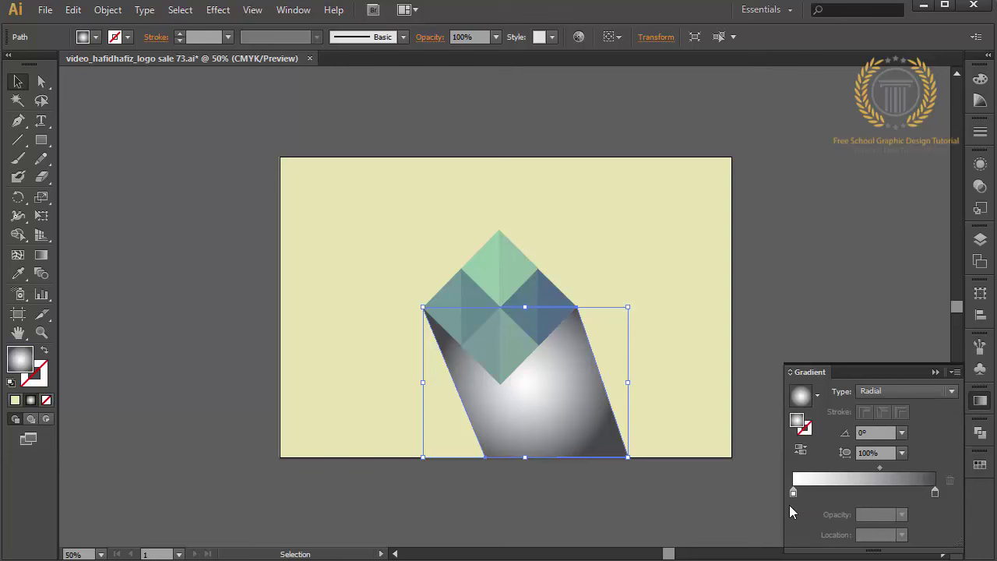
- Set the gradient's left stop to mint green and its right stop to cream
double_click(793, 492)
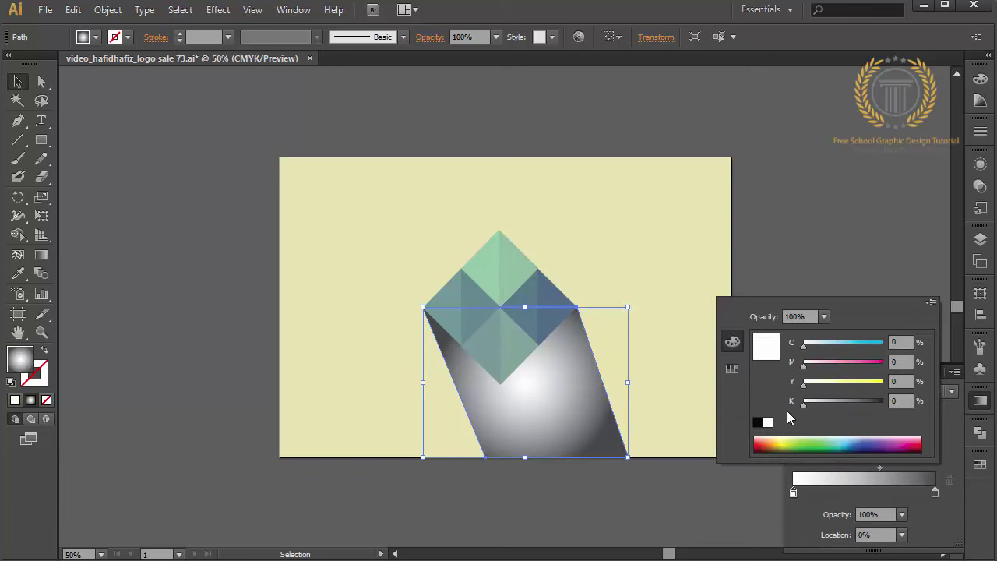
click(735, 374)
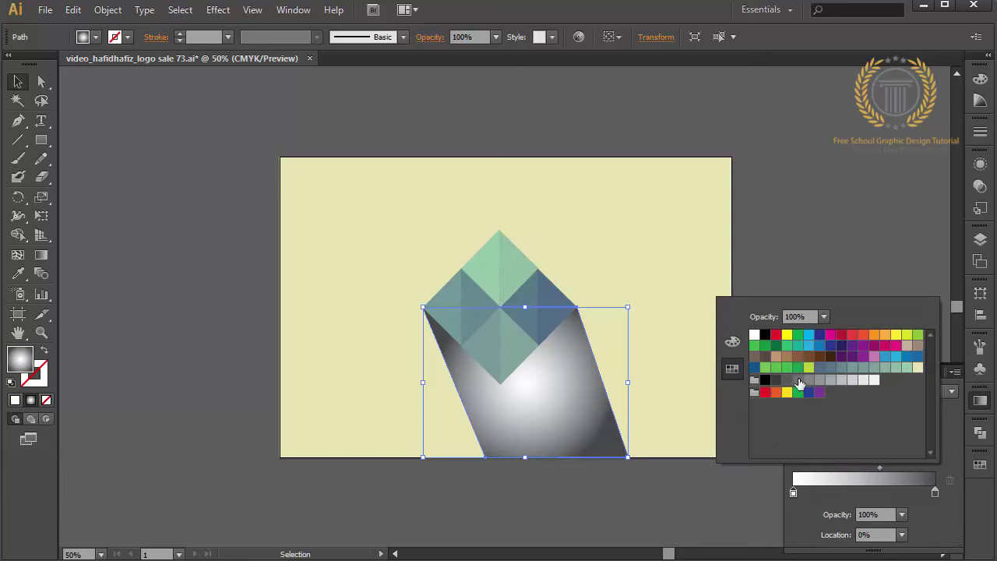
click(907, 367)
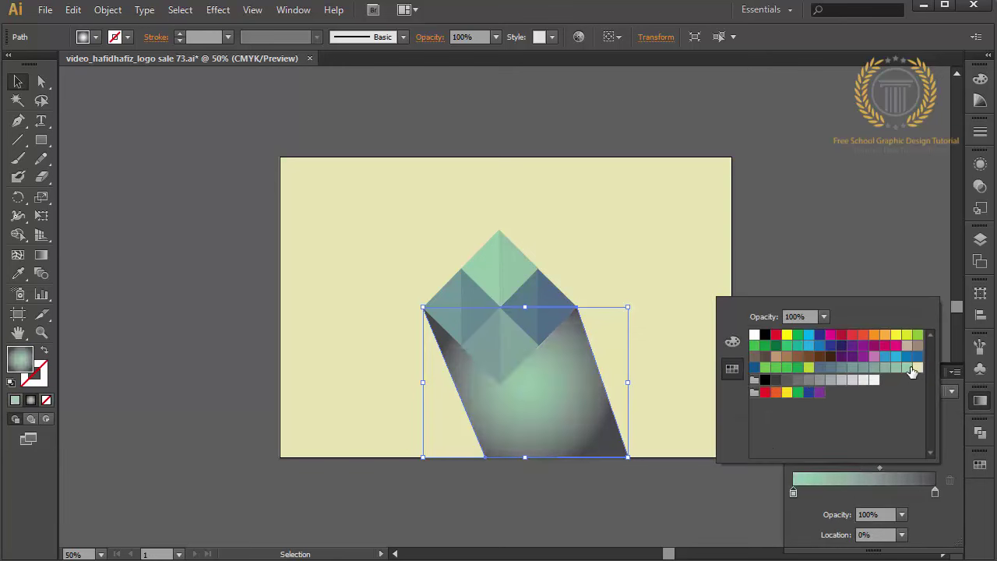
click(937, 495)
double_click(937, 495)
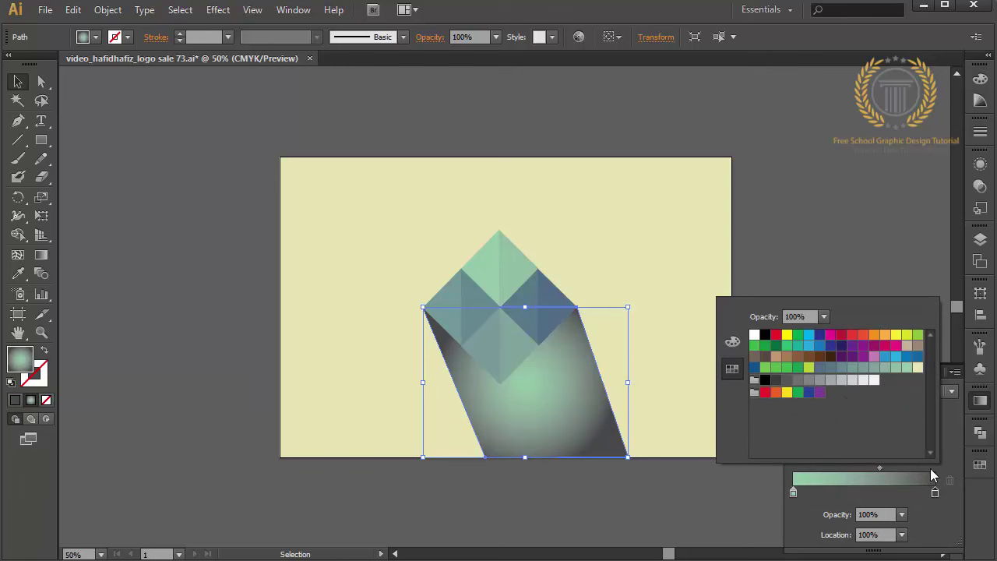
click(897, 367)
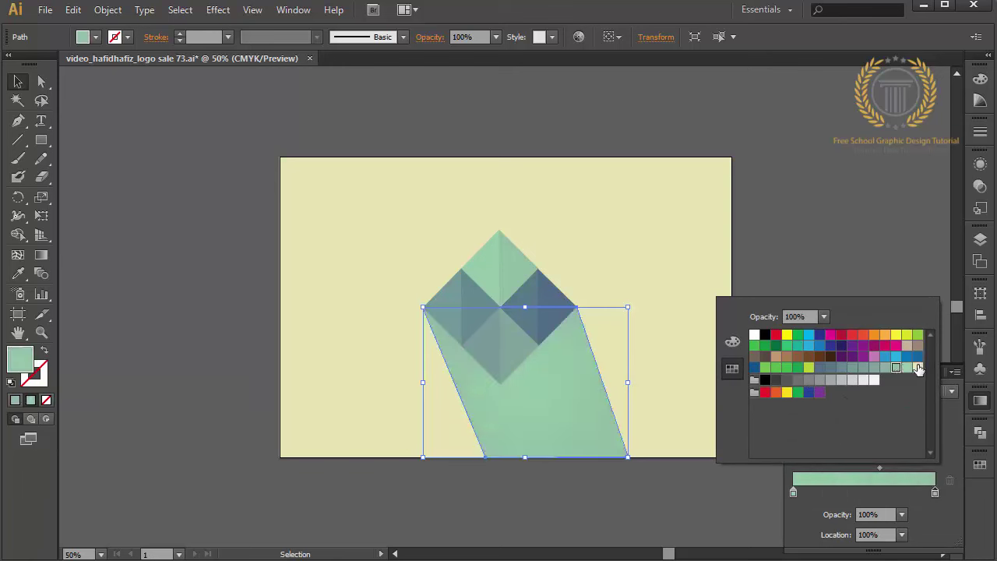
click(918, 367)
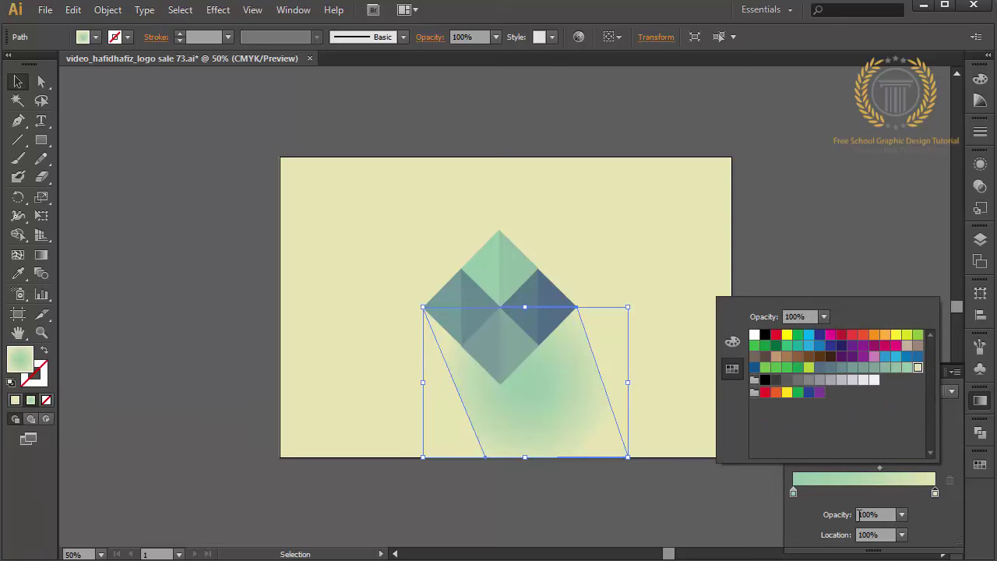
click(818, 512)
- Make the gradient Linear and change its left stop to slate blue
click(878, 390)
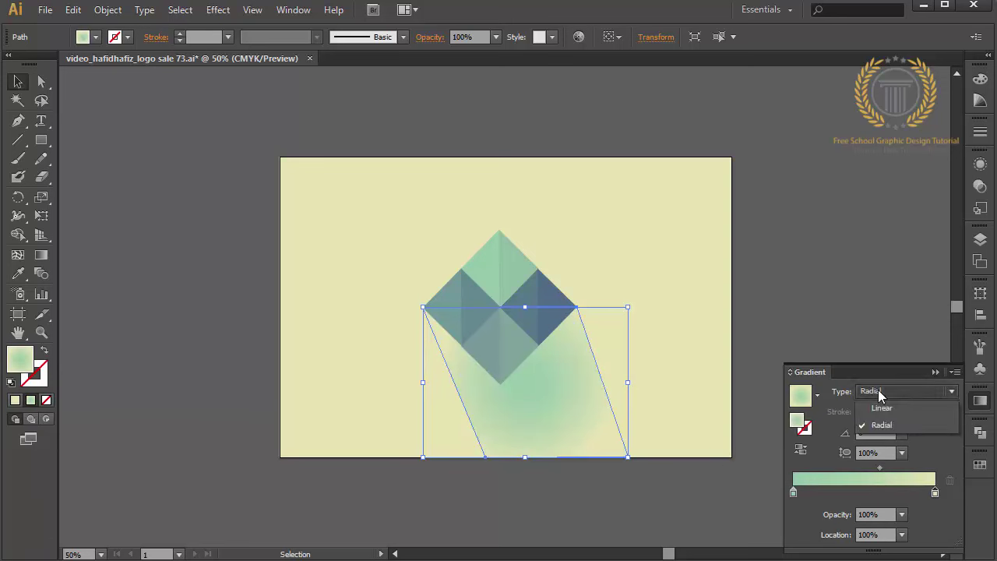
click(883, 407)
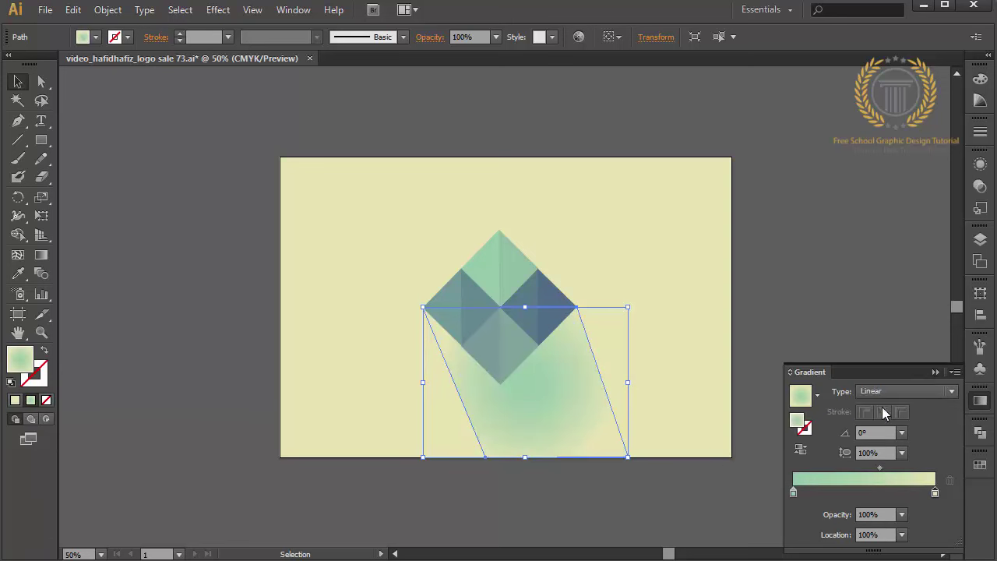
double_click(795, 492)
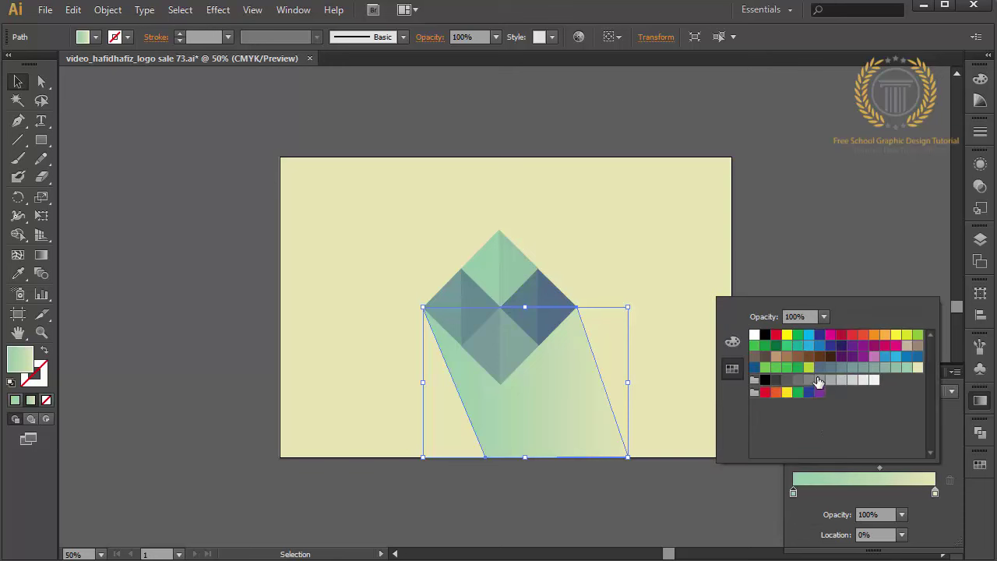
click(818, 368)
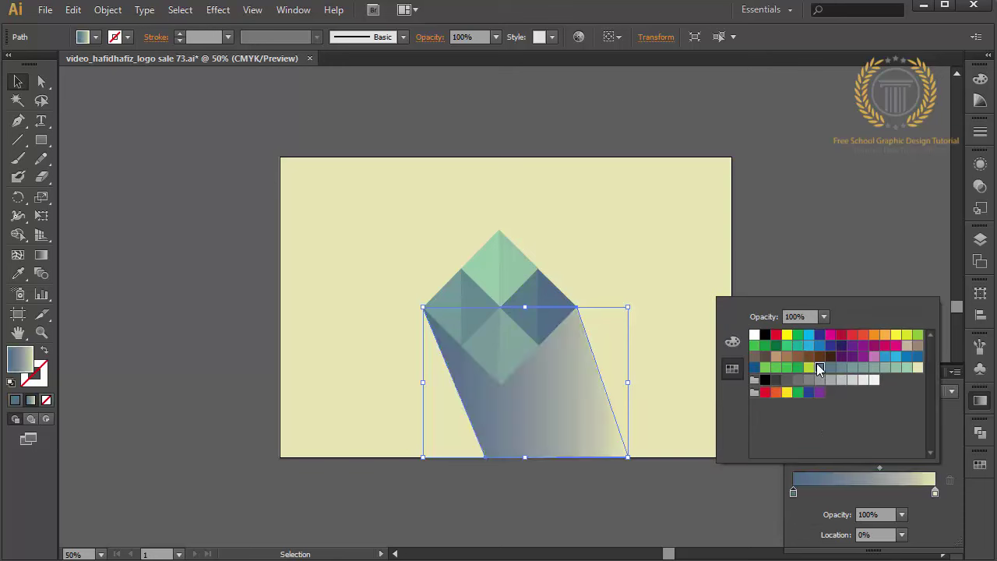
click(942, 507)
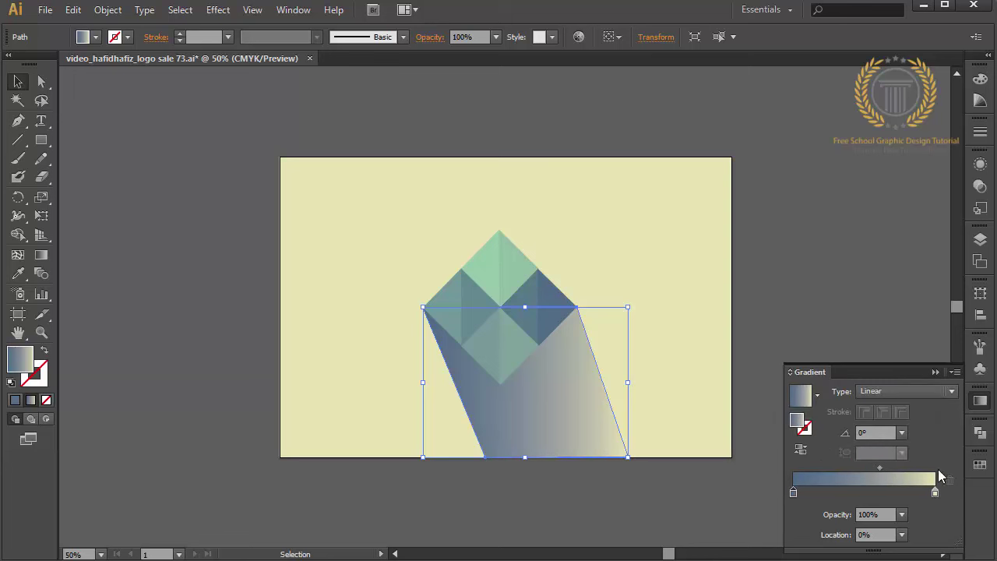
click(41, 255)
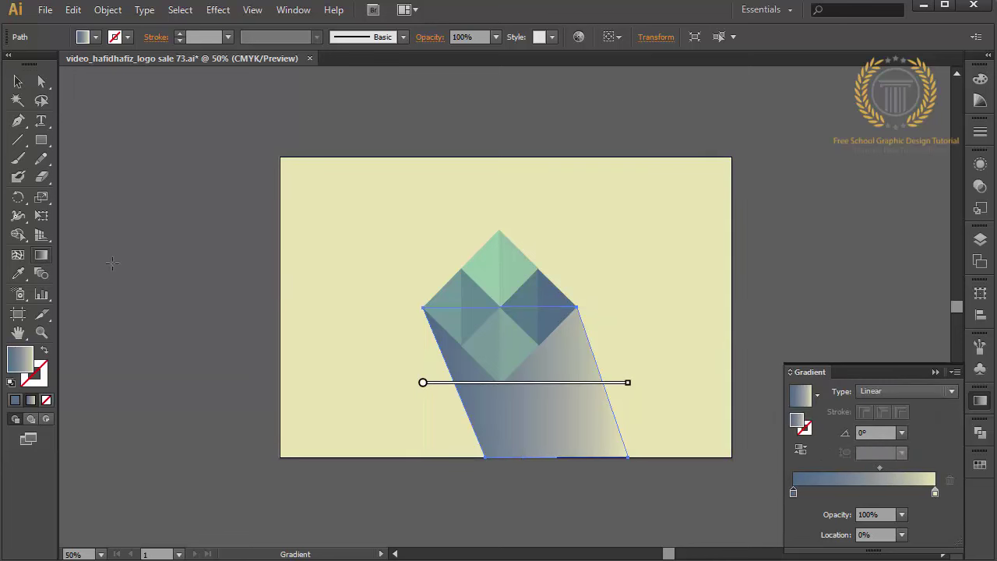
- Redraw the parallelogram's gradient from the diamond's top point downward, slate blue fading to cream
drag(503, 328, 553, 422)
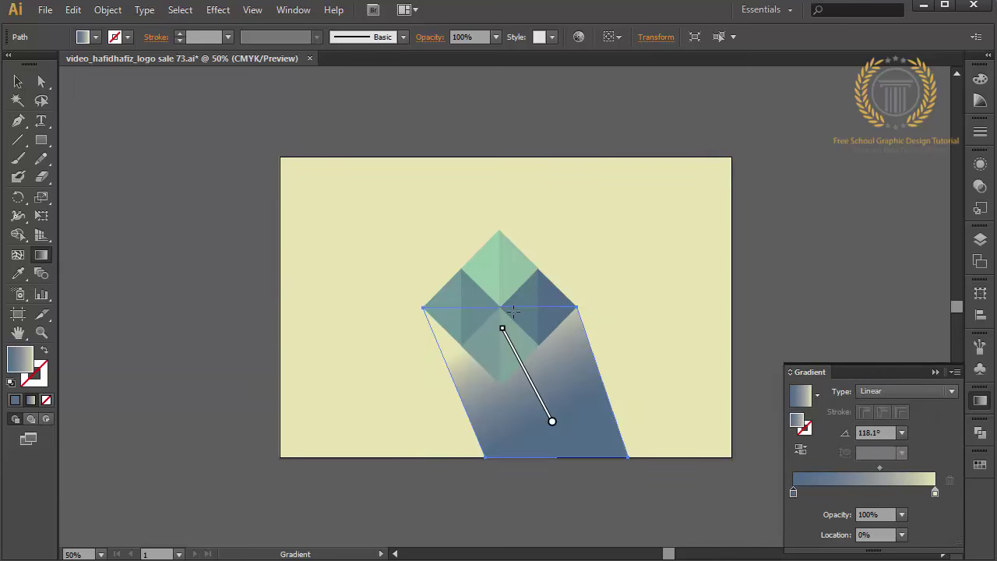
drag(491, 310, 529, 379)
drag(495, 260, 537, 427)
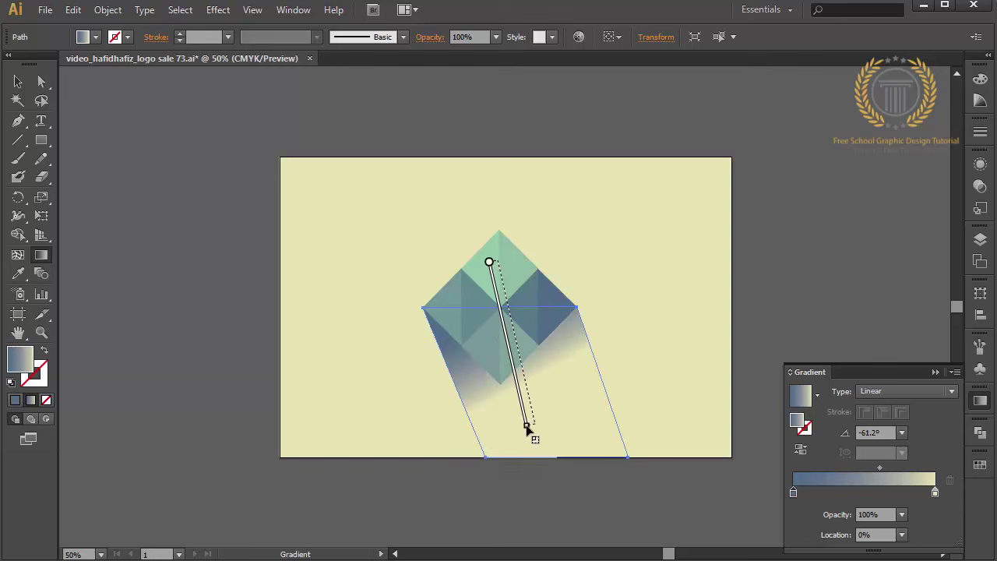
drag(879, 468, 865, 465)
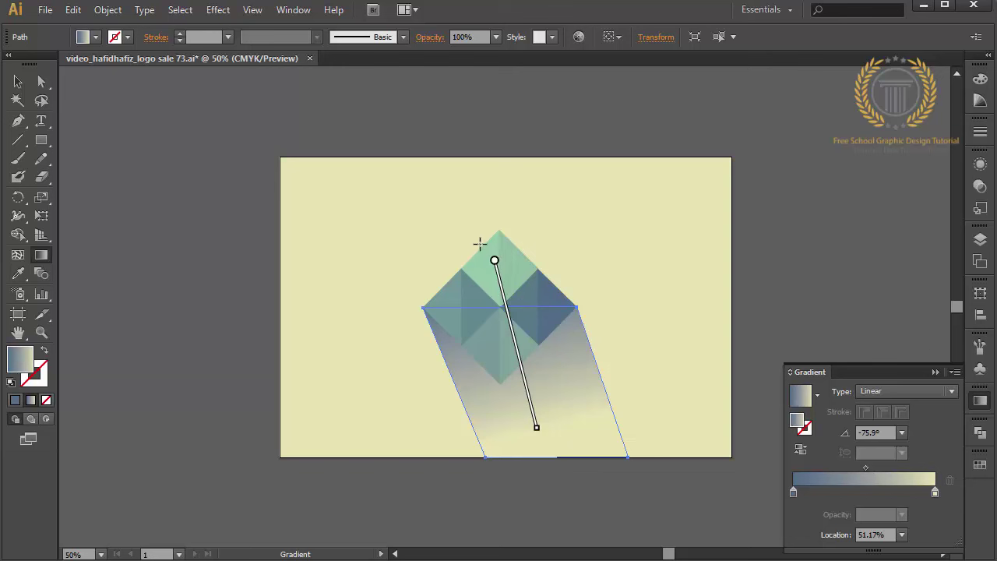
mouse_move(480, 244)
mouse_down()
mouse_move(545, 442)
mouse_move(513, 409)
mouse_up()
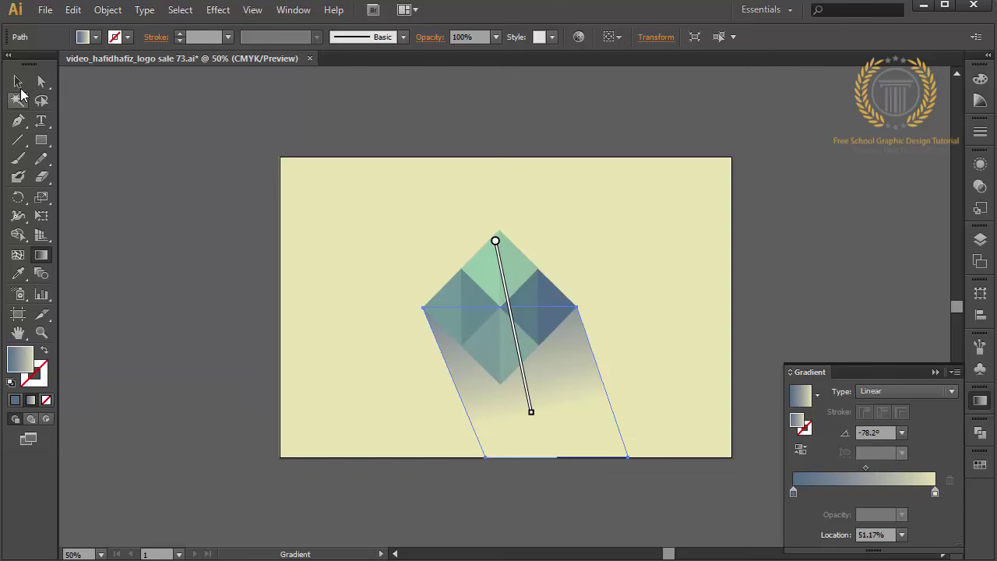
click(18, 82)
- Set the gradient shadow's opacity to 50%, then lower it to 40%, closing the Gradient panel
click(494, 38)
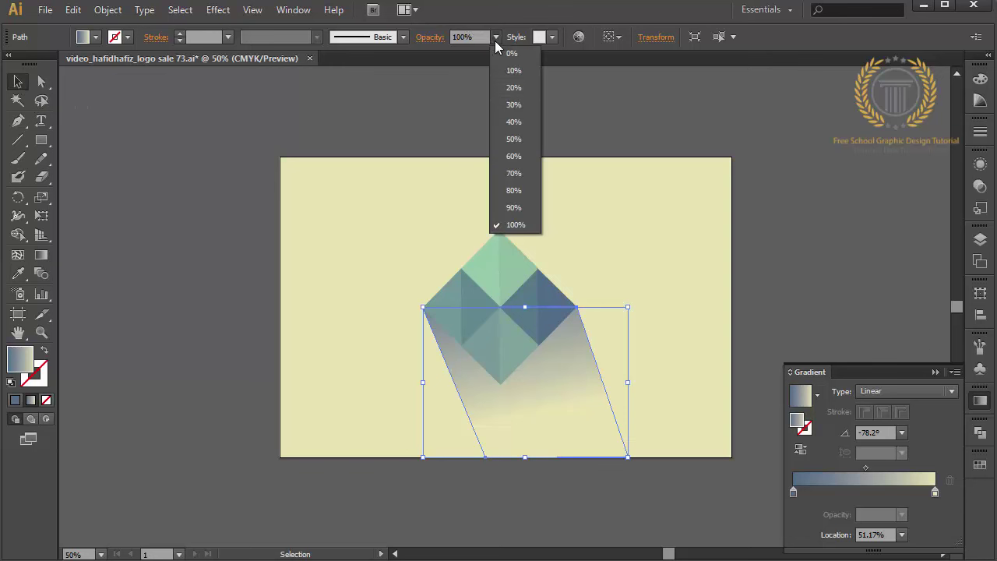
click(514, 140)
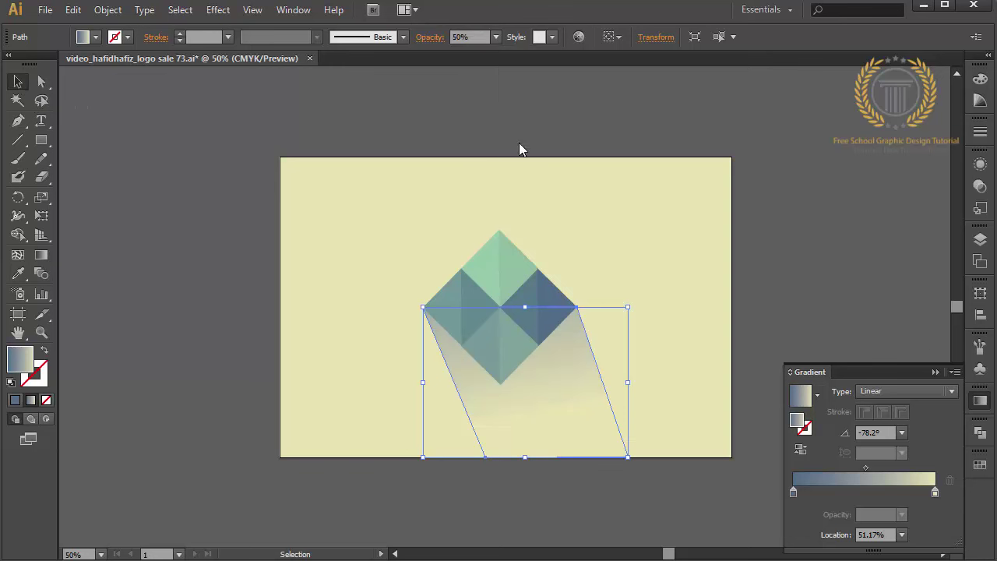
click(578, 123)
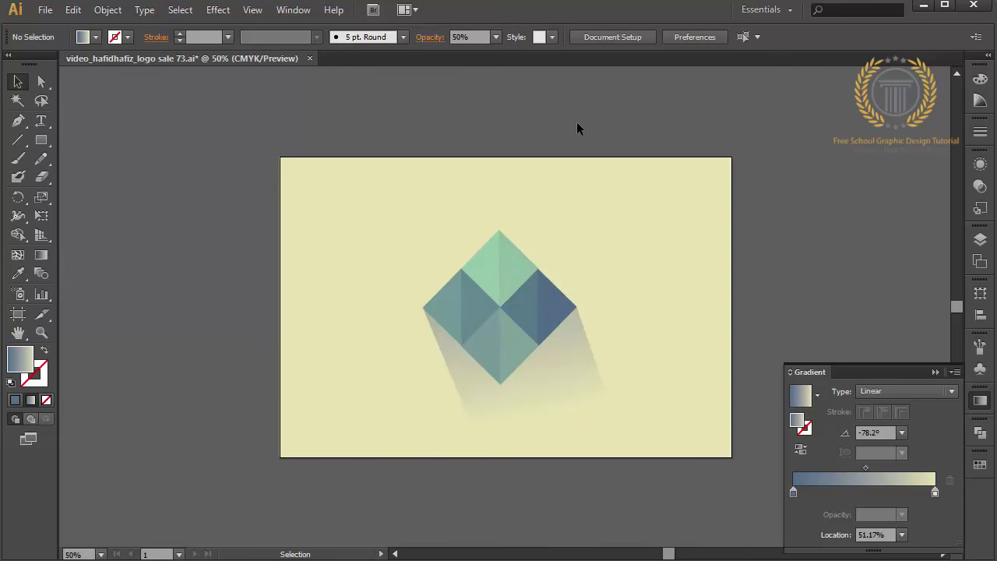
click(941, 372)
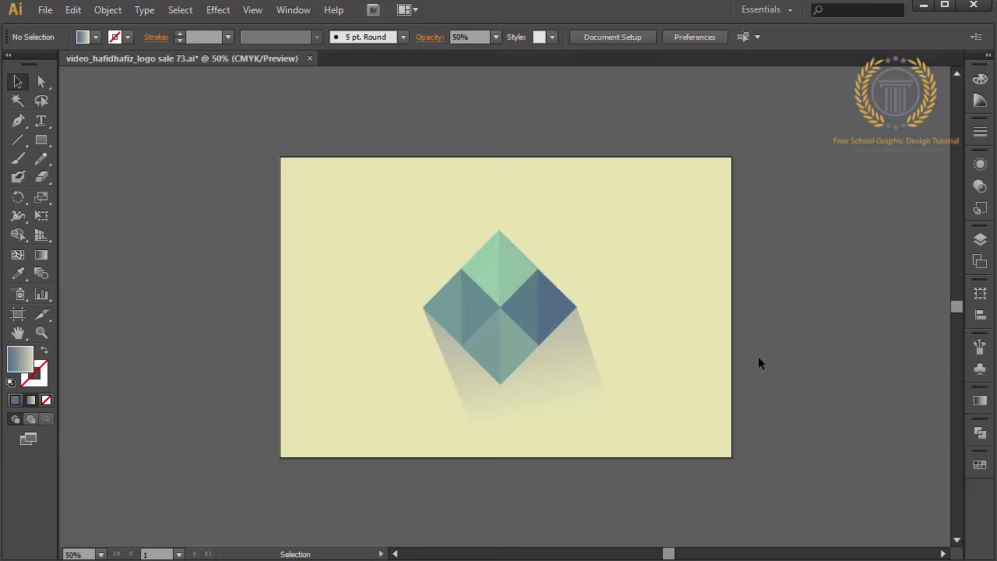
click(508, 371)
click(546, 373)
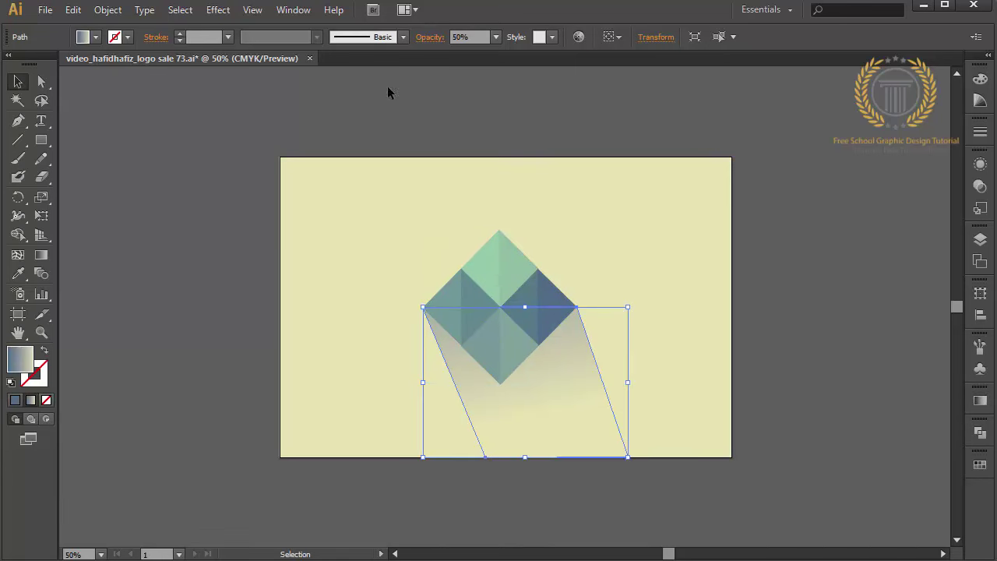
click(496, 37)
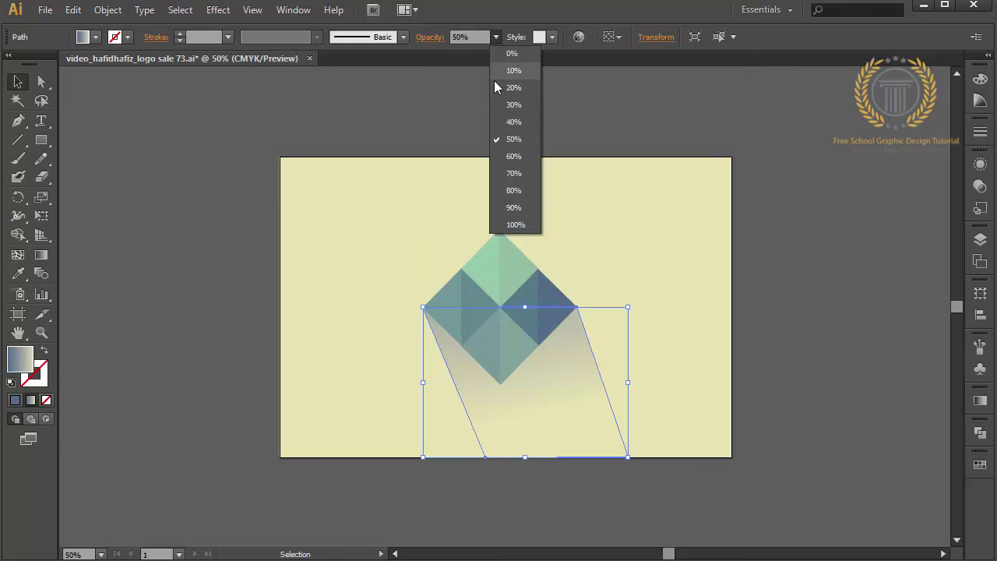
click(508, 121)
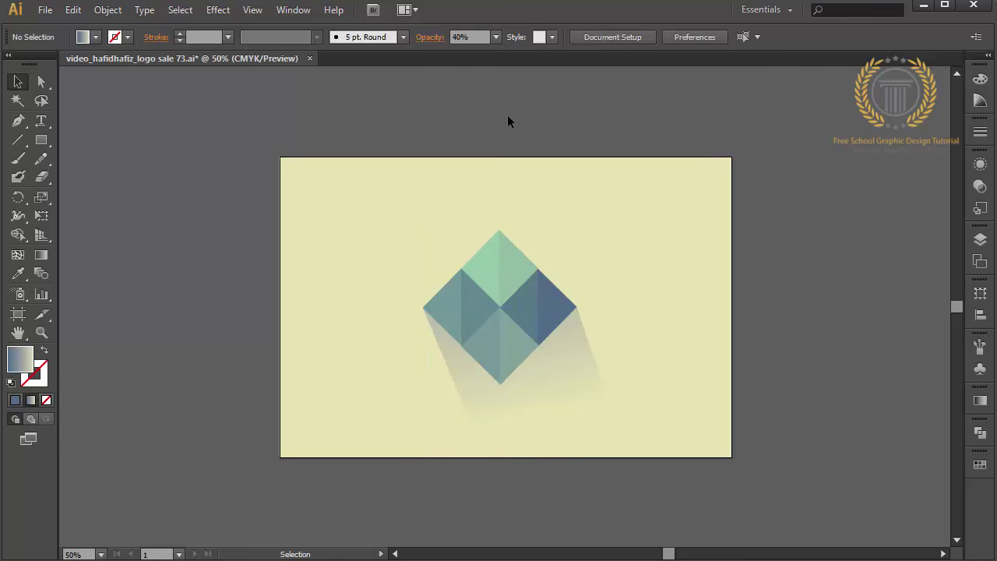
key(a)
key(v)
- Select the diamond and shadow without the background and nudge them left with arrow keys
click(45, 11)
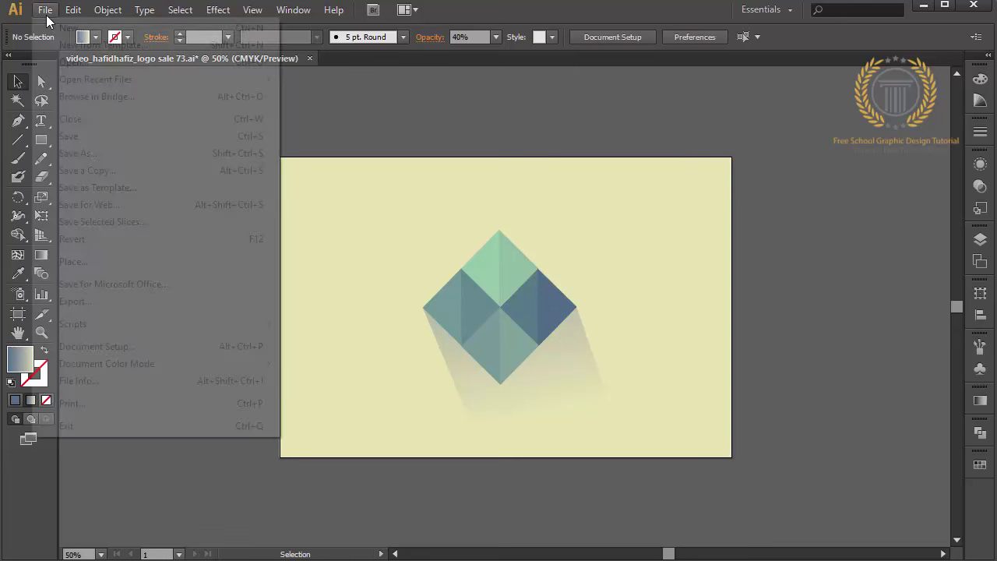
click(46, 12)
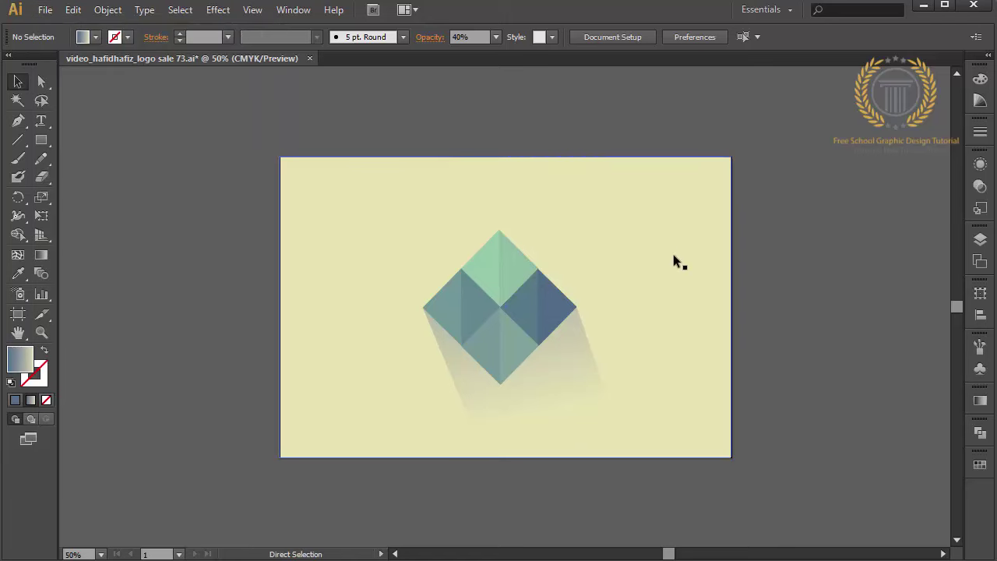
key(ctrl+minus)
key(ctrl+minus)
key(ctrl+a)
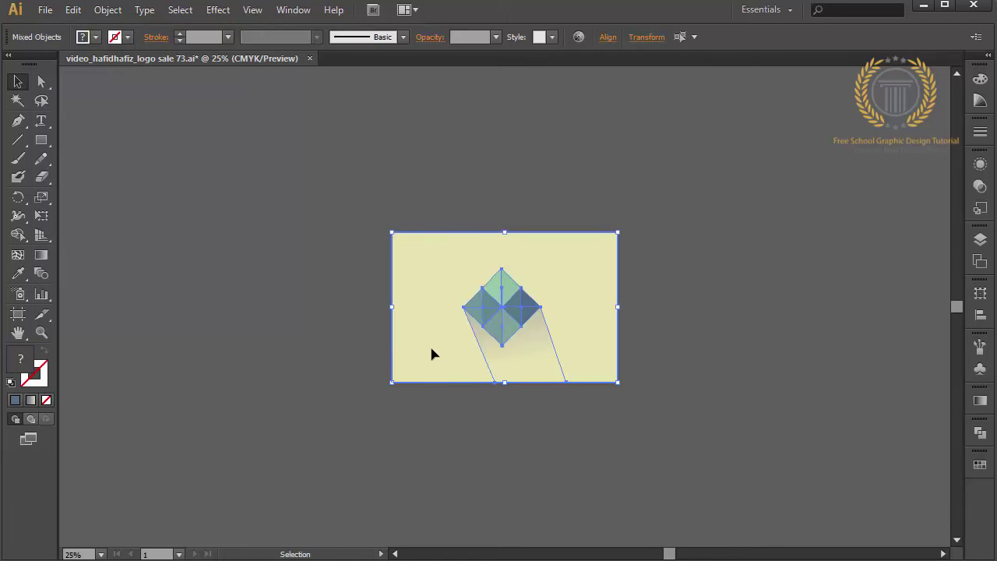
shift+click(421, 341)
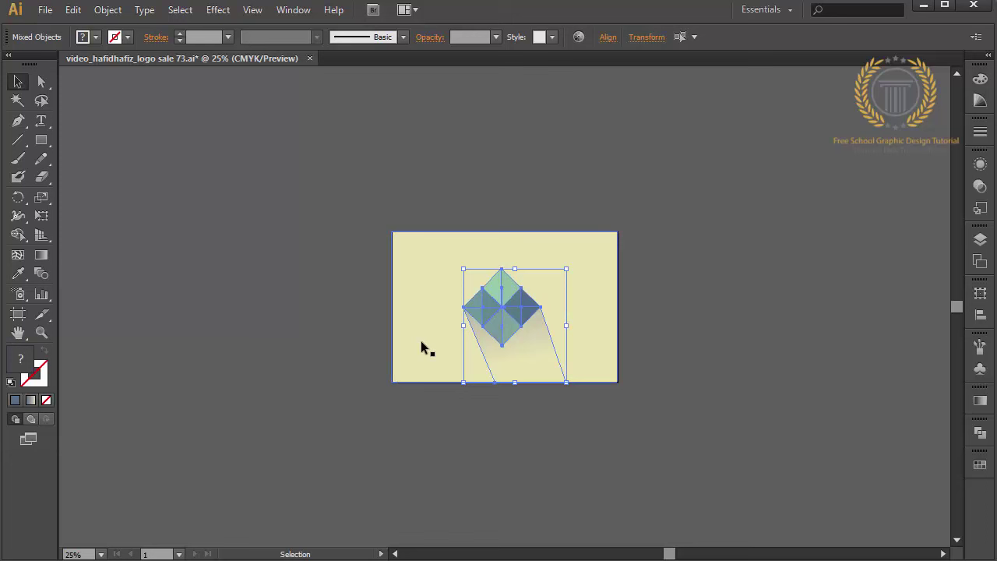
key(Down)
key(Down)
key(Down)
key(Down)
key(Down)
key(Down)
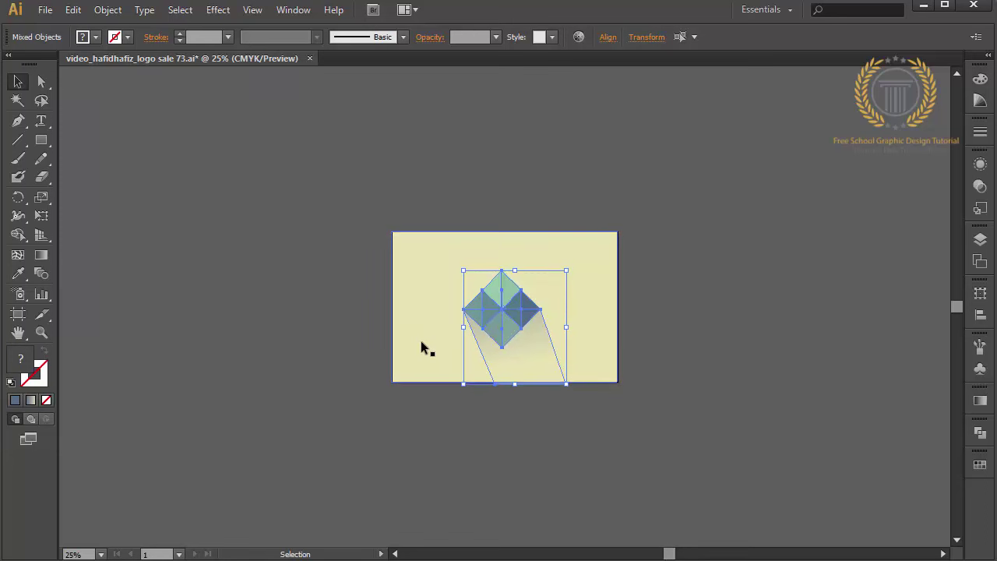
key(Up)
key(Up)
key(Up)
key(Up)
key(Up)
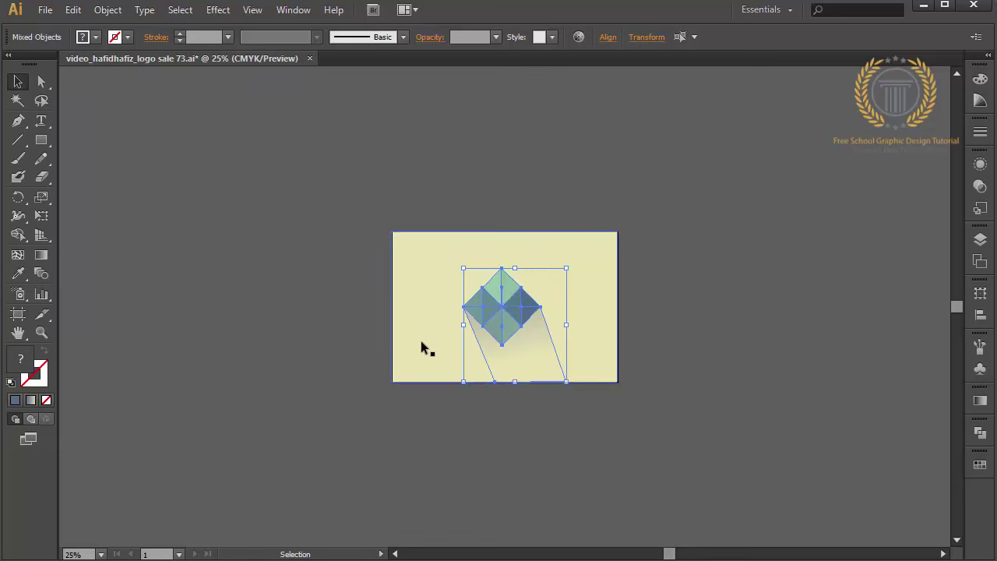
key(Left)
key(Left)
key(Left)
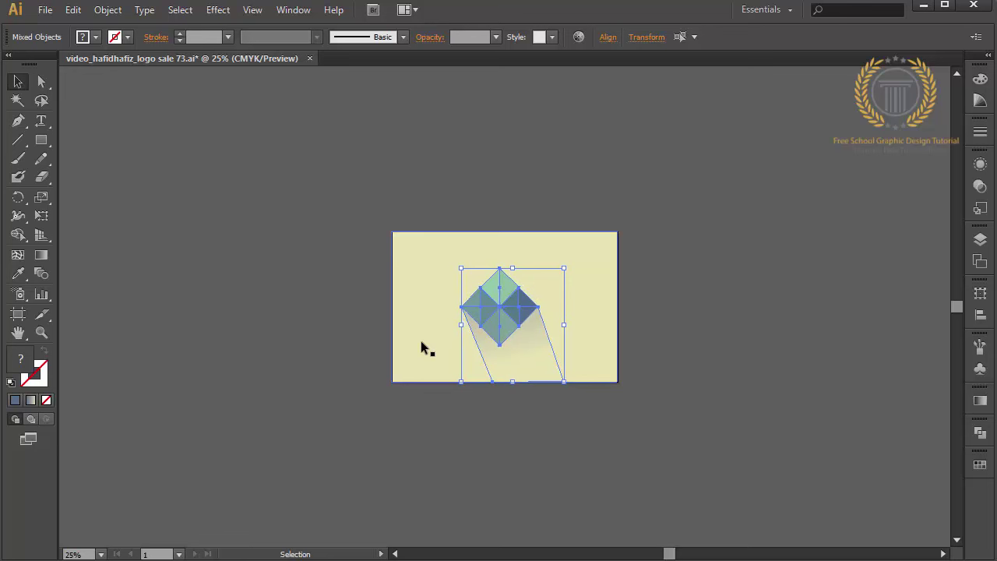
click(640, 316)
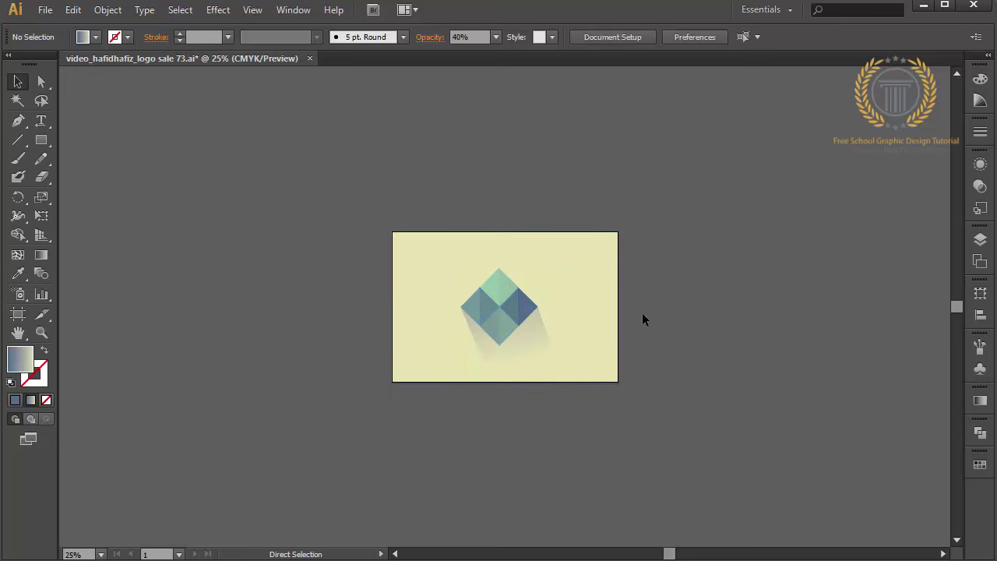
key(ctrl+plus)
key(ctrl+plus)
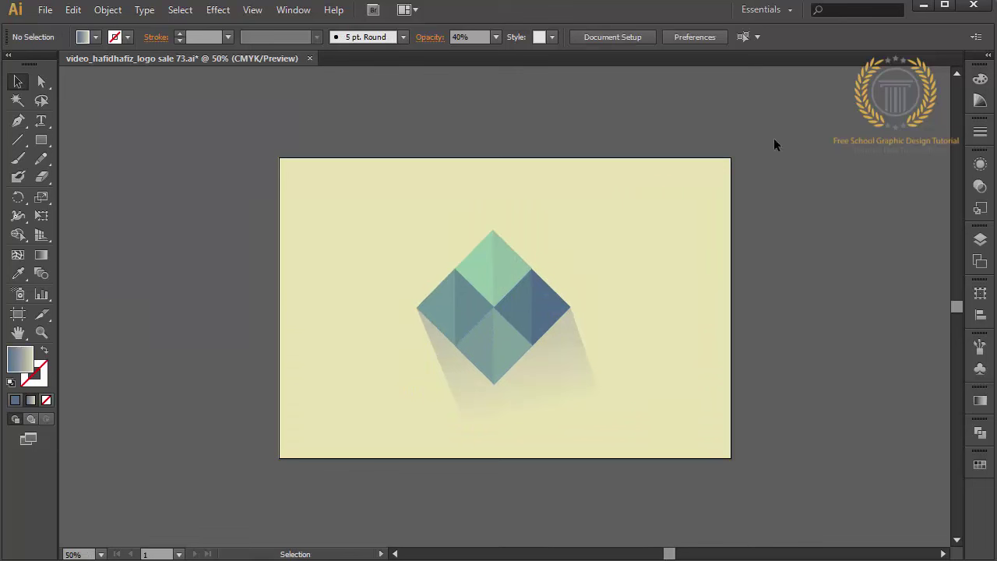
- Try dragging the shadow's anchor points with the Direct Selection tool
click(42, 84)
click(573, 312)
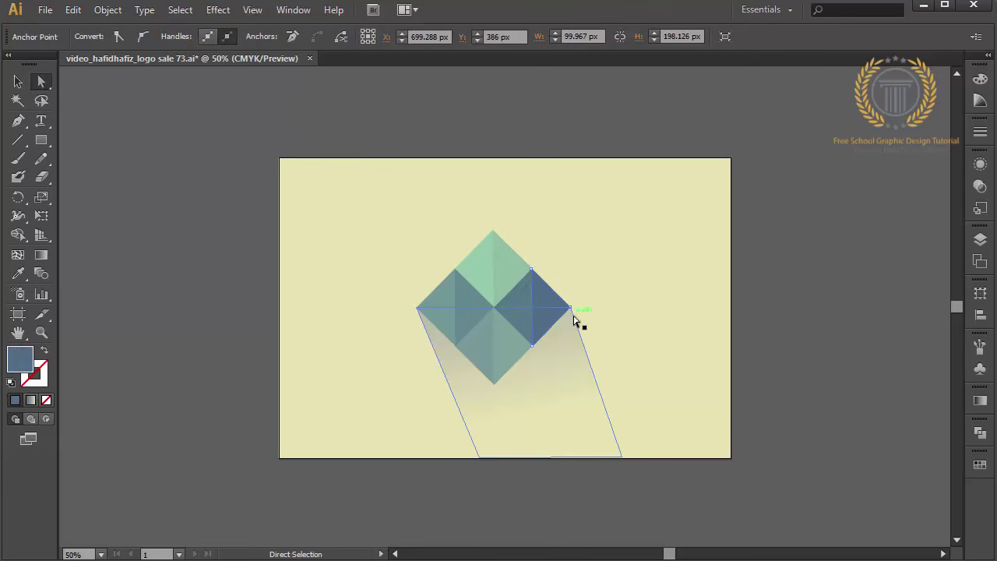
click(573, 308)
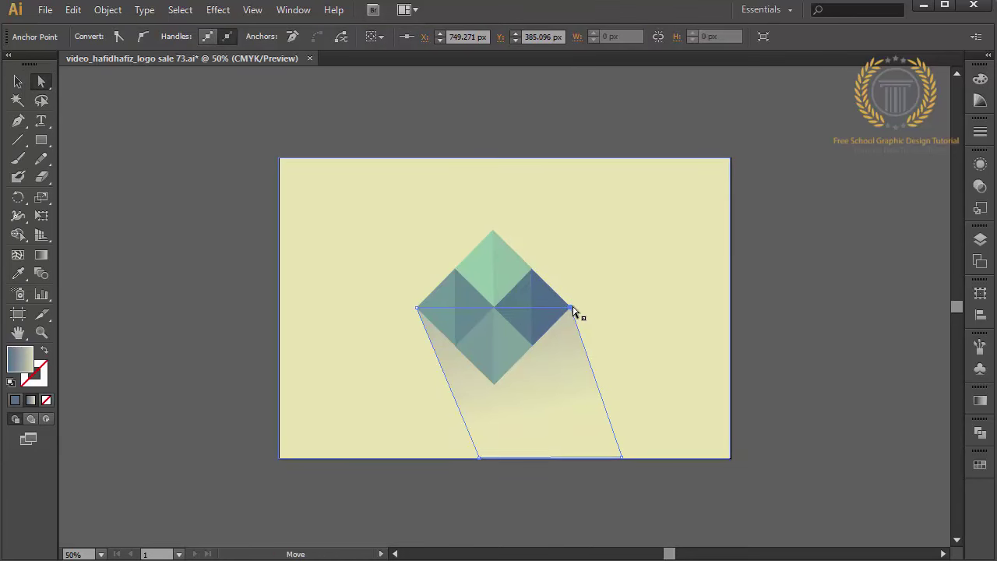
drag(574, 308, 493, 232)
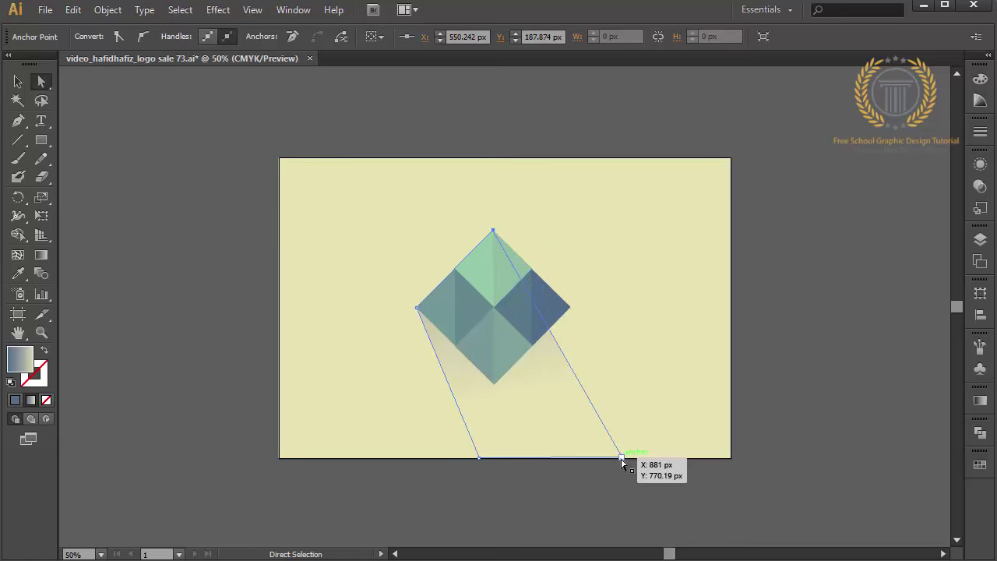
mouse_move(622, 458)
mouse_down()
mouse_move(703, 286)
mouse_move(704, 265)
mouse_up()
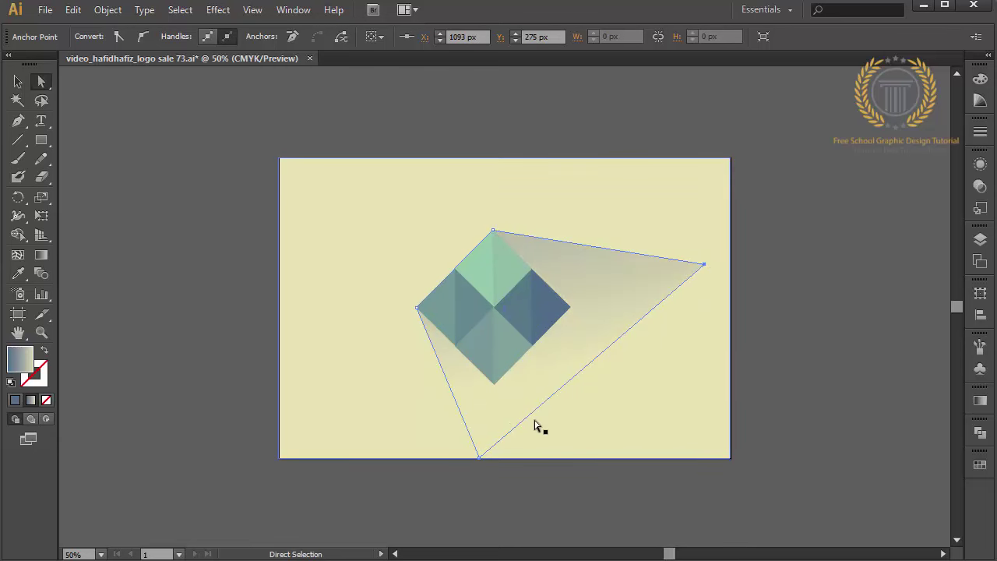
drag(480, 457, 484, 461)
click(540, 488)
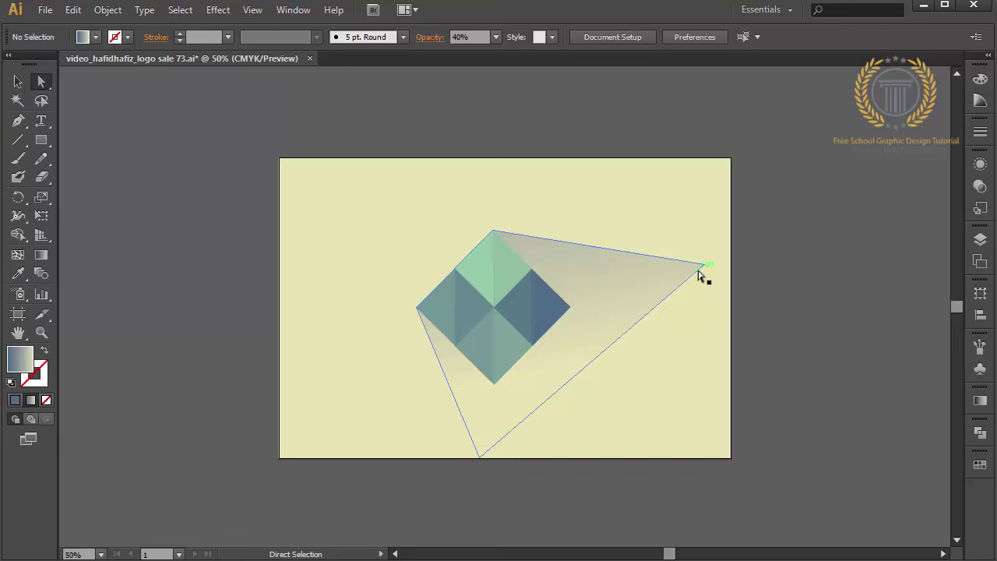
- Undo those edits and move the shadow's bottom corners below the diamond's left and right points
key(ctrl+z)
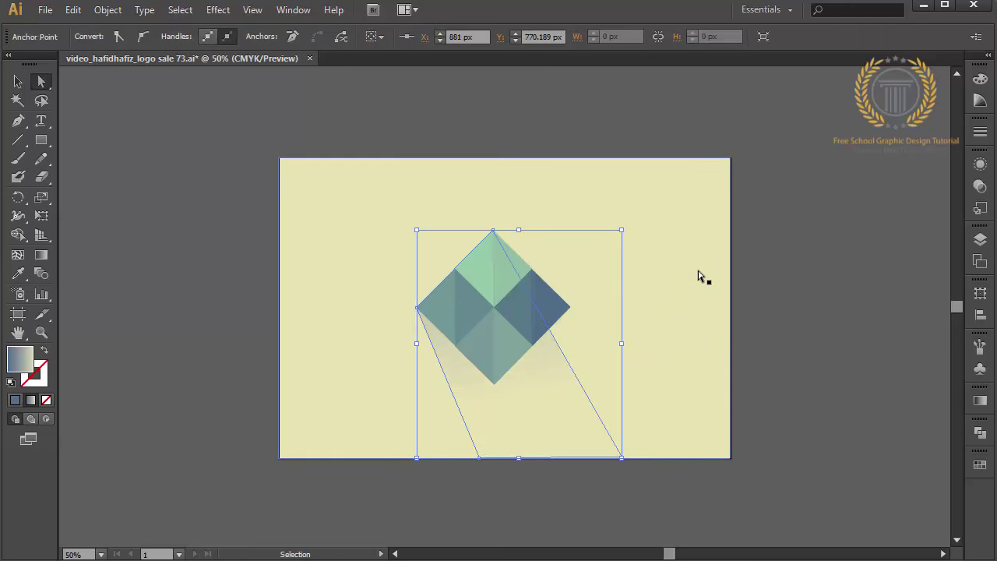
key(ctrl+z)
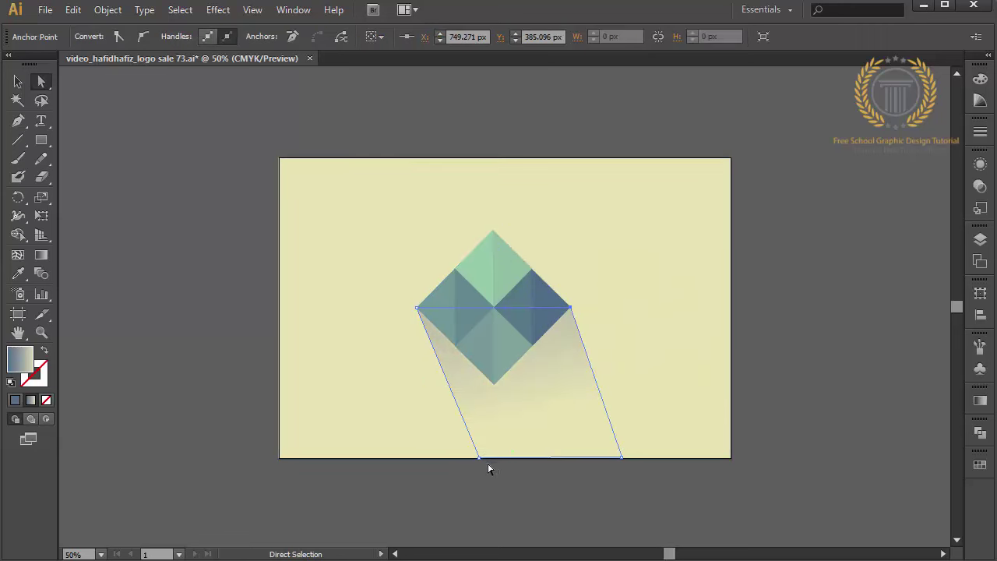
drag(480, 461, 418, 465)
drag(628, 460, 570, 464)
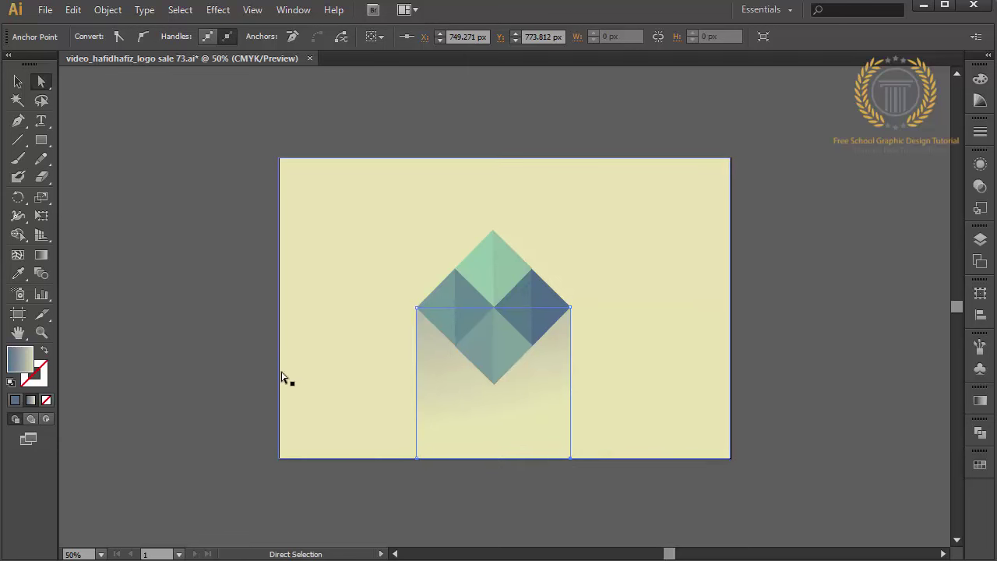
- Redraw the shadow's gradient vertically, from the diamond's top straight down
click(199, 378)
click(427, 383)
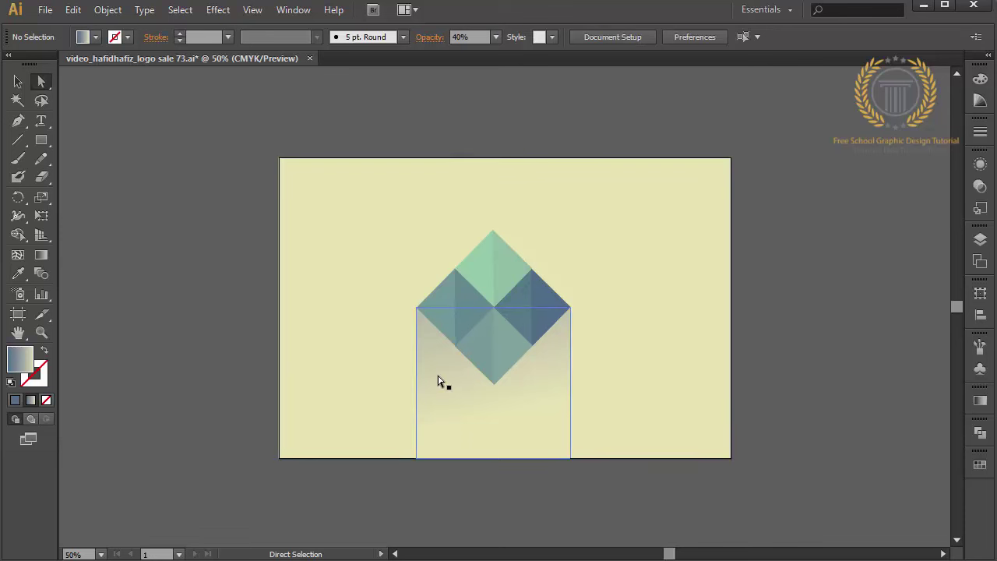
click(41, 254)
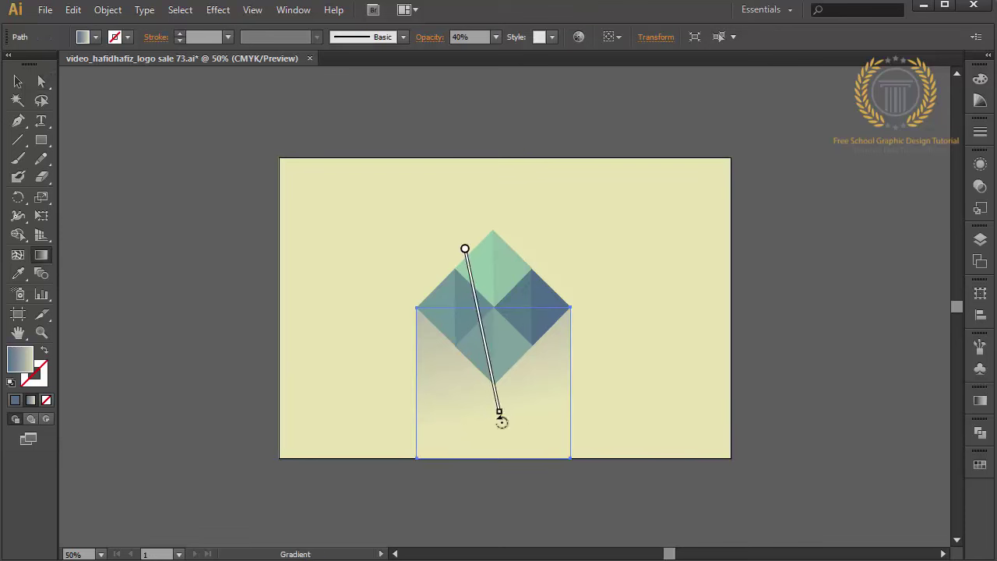
drag(489, 424, 490, 267)
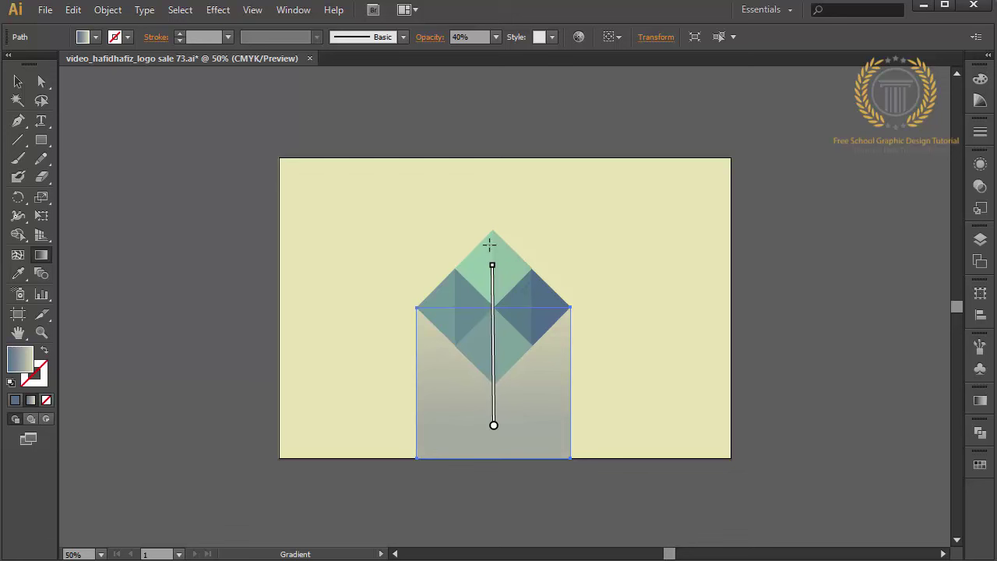
drag(492, 230, 494, 421)
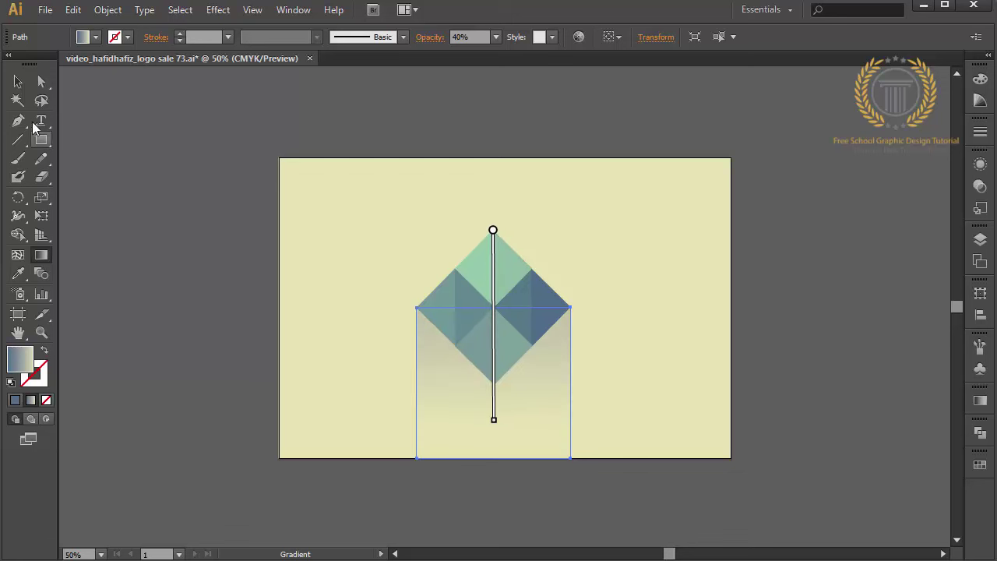
click(17, 81)
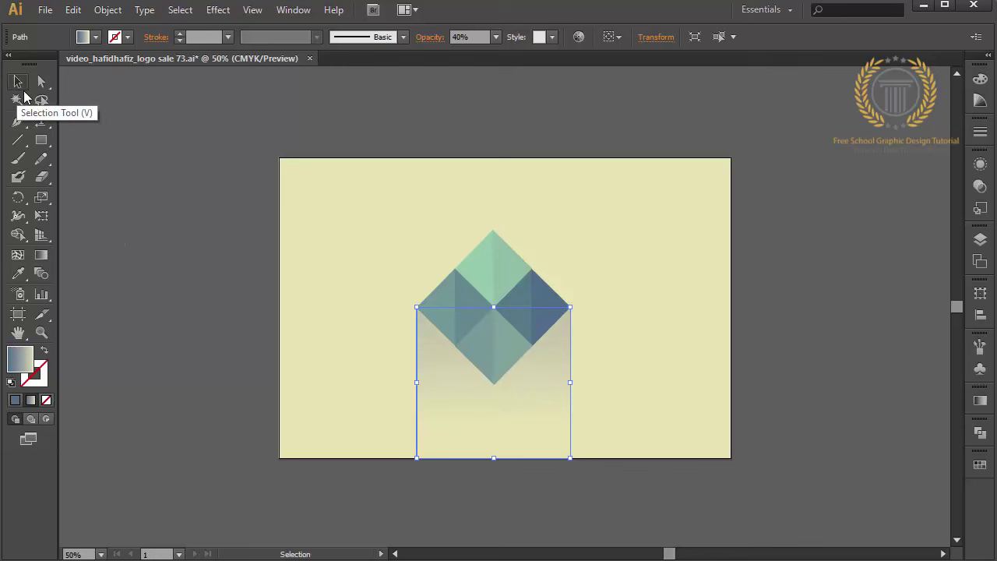
click(178, 224)
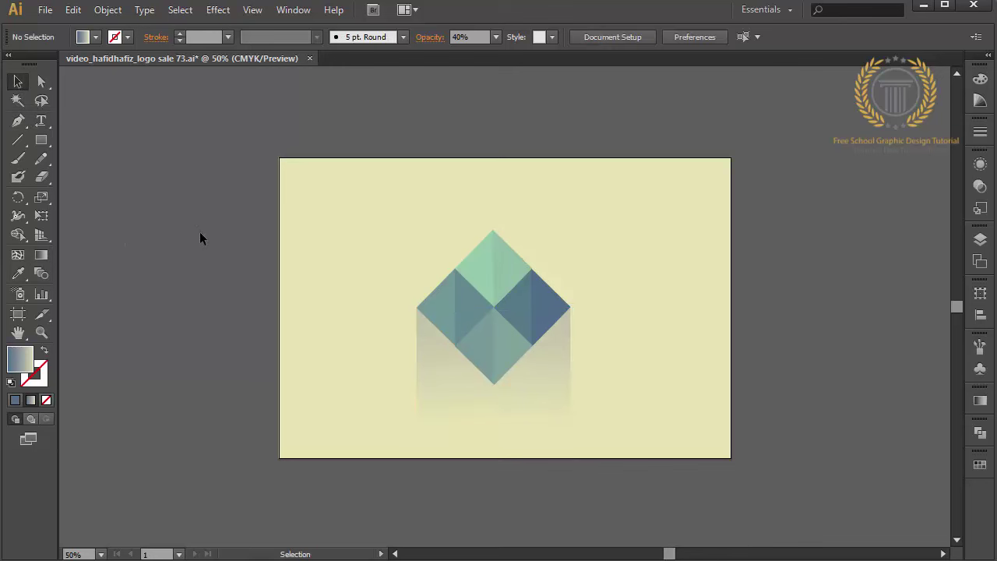
- Select the diamond and shadow, excluding the background, and nudge them up with the Up arrow
drag(181, 222, 684, 407)
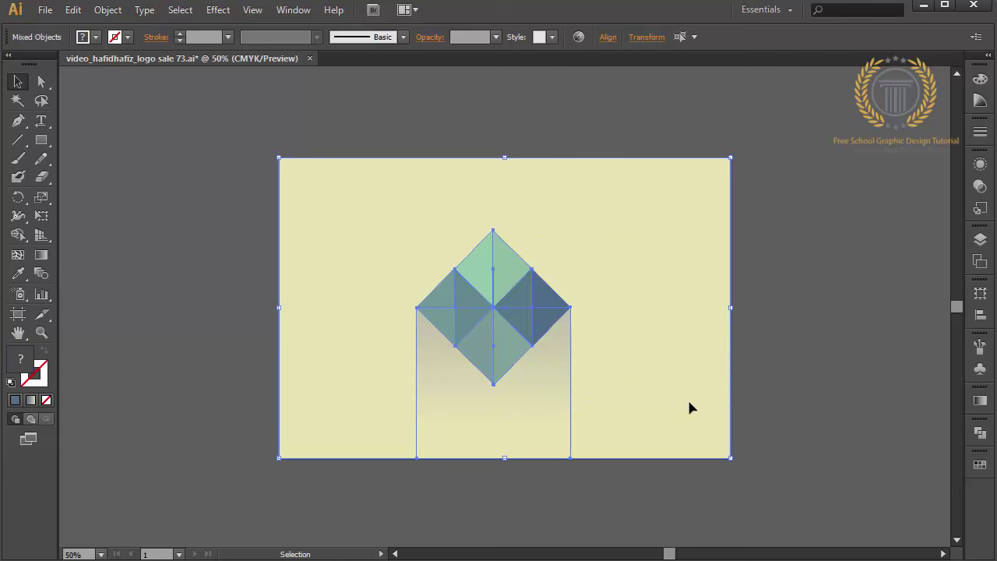
shift+click(688, 402)
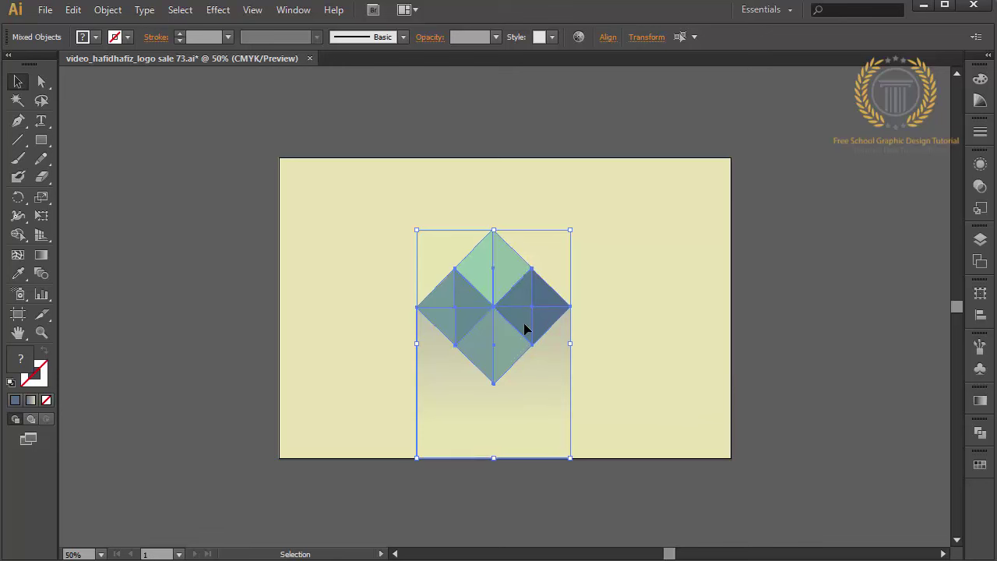
key(Up)
key(Up)
key(Up)
key(Up)
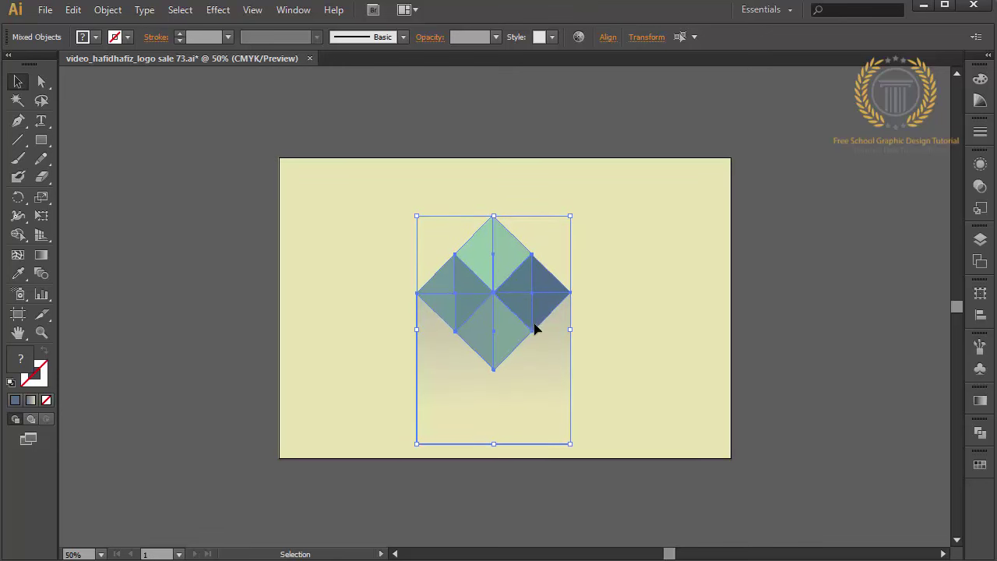
click(888, 419)
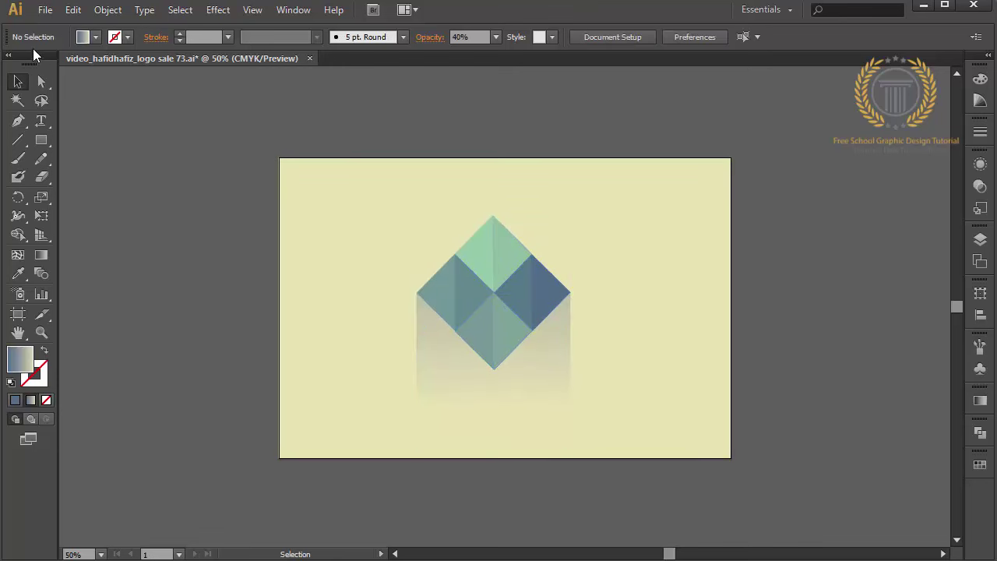
click(44, 10)
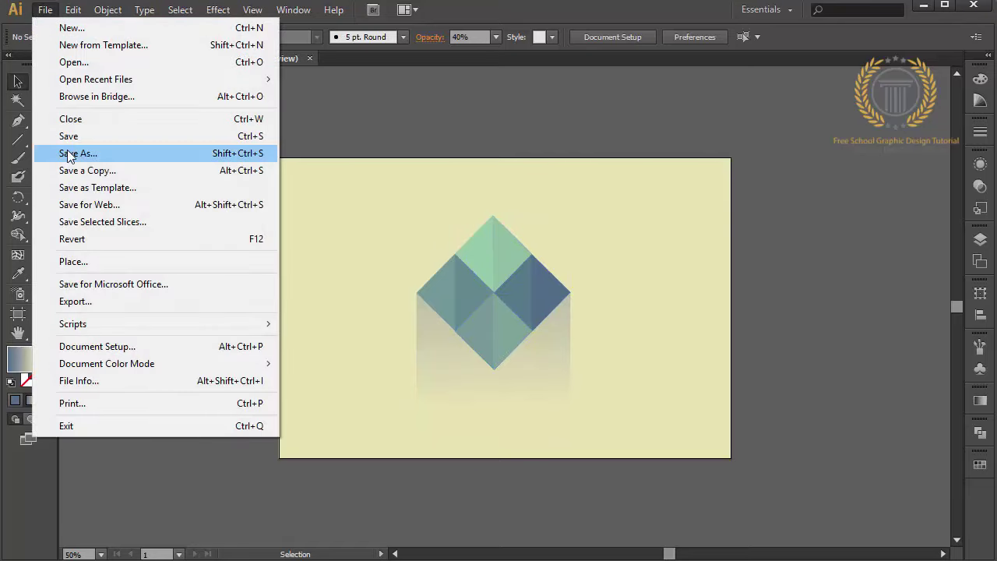
- Save As a new file, changing the name ending from 73 to 74, keeping Illustrator CS6
click(71, 154)
click(398, 496)
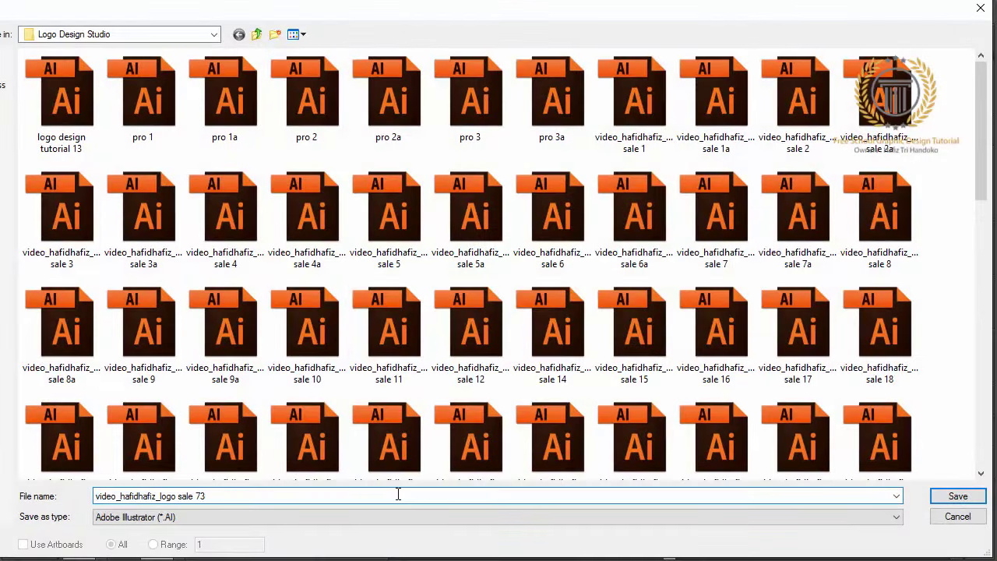
key(BackSpace)
text(4)
key(Return)
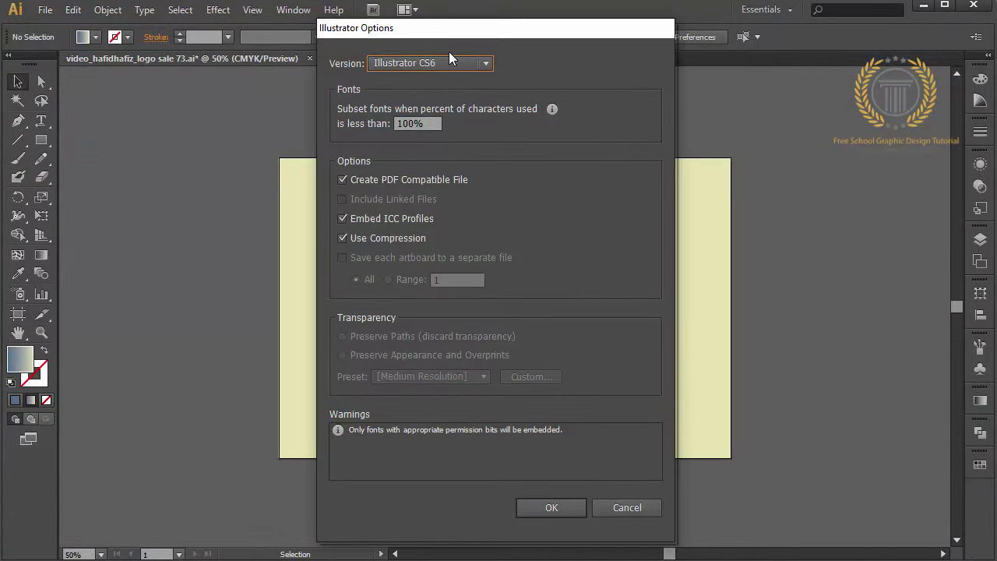
click(450, 61)
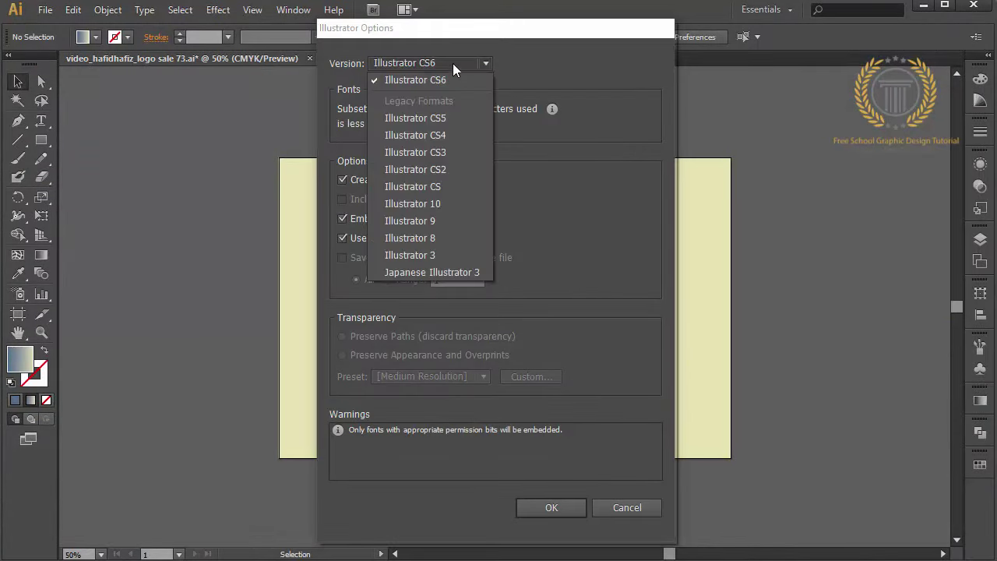
click(454, 81)
click(554, 510)
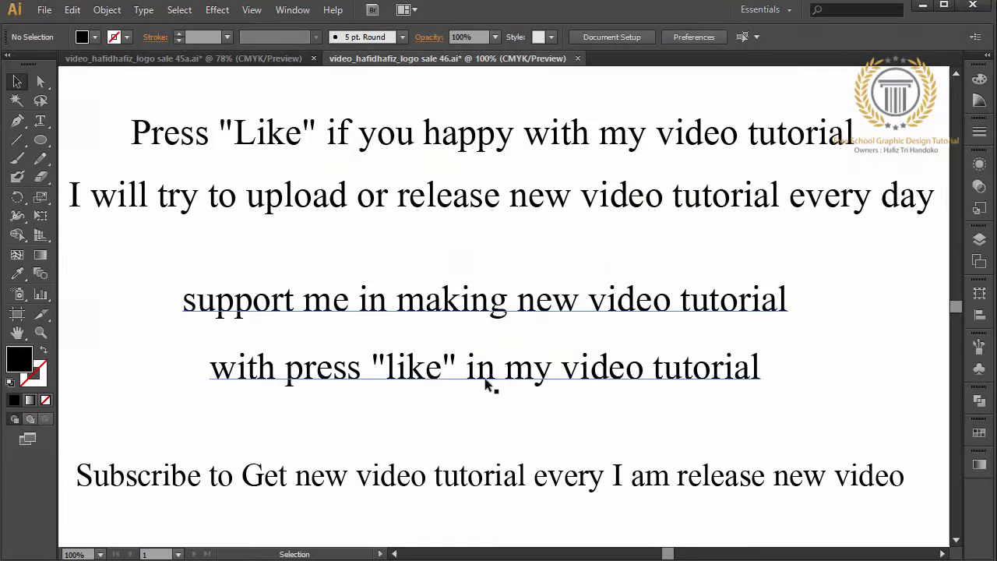
- Set the words 'like', 'Like' and 'Subscribe' to Bold font style
click(427, 376)
drag(443, 372, 386, 371)
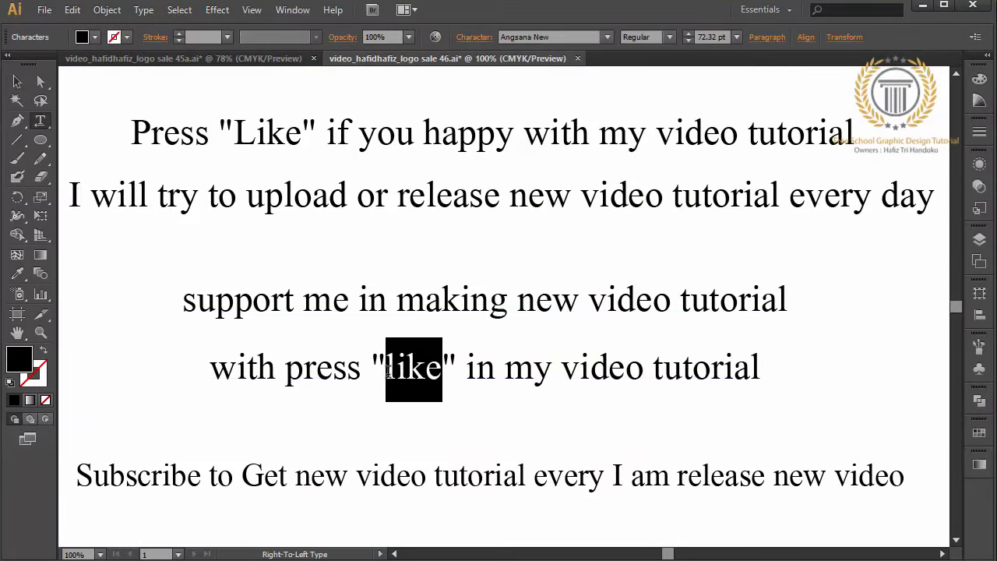
click(669, 37)
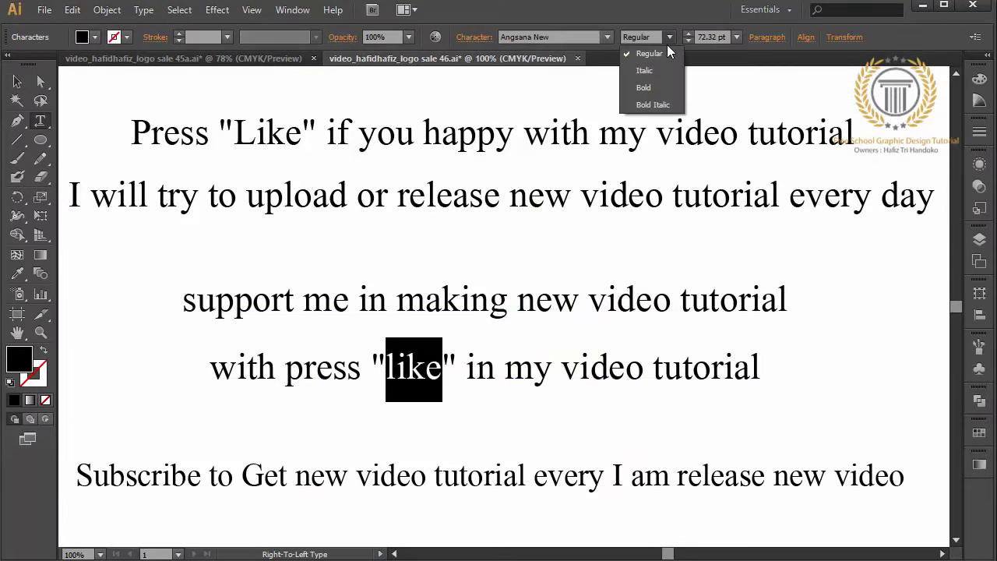
click(645, 88)
drag(304, 134, 234, 134)
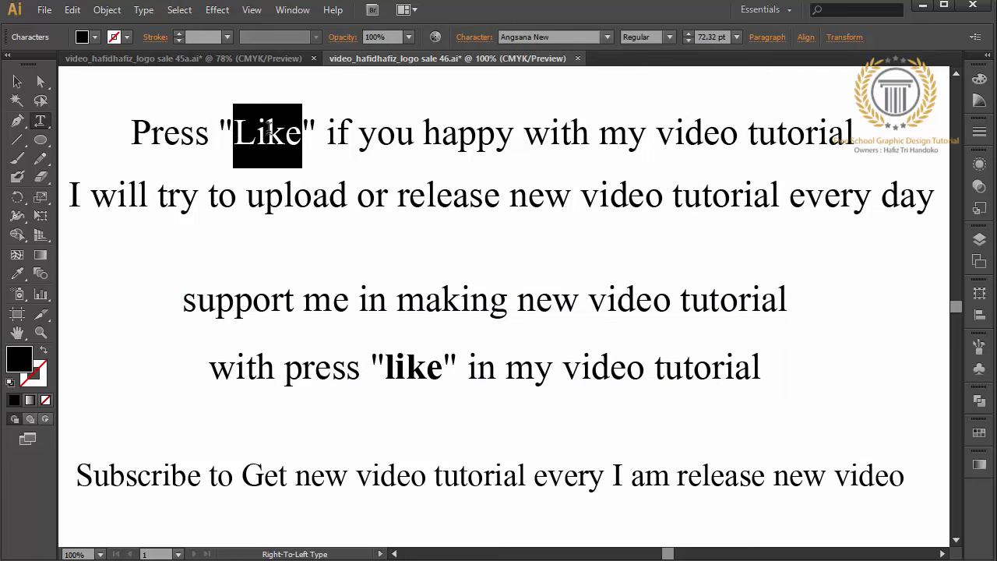
click(669, 37)
click(656, 88)
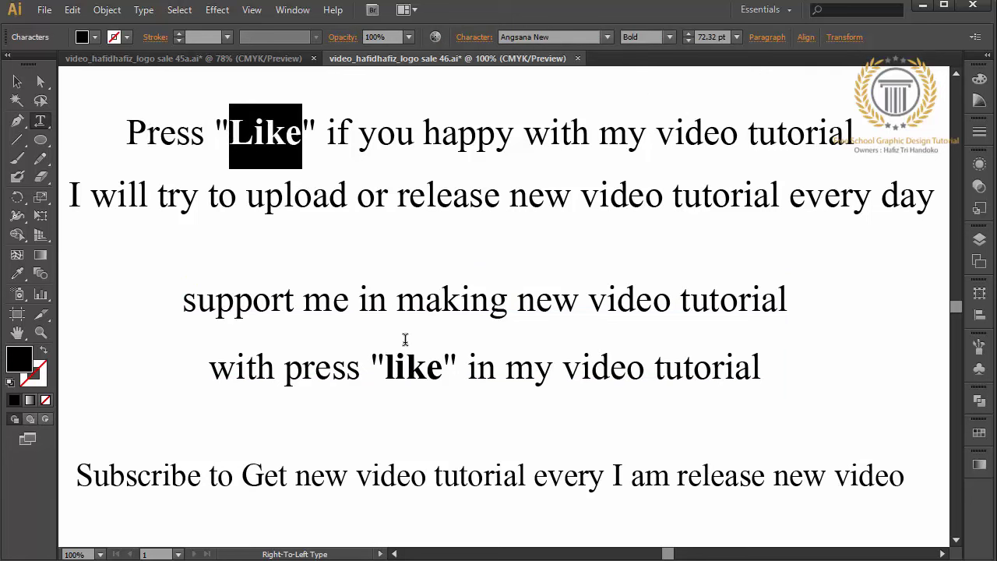
drag(83, 478, 201, 478)
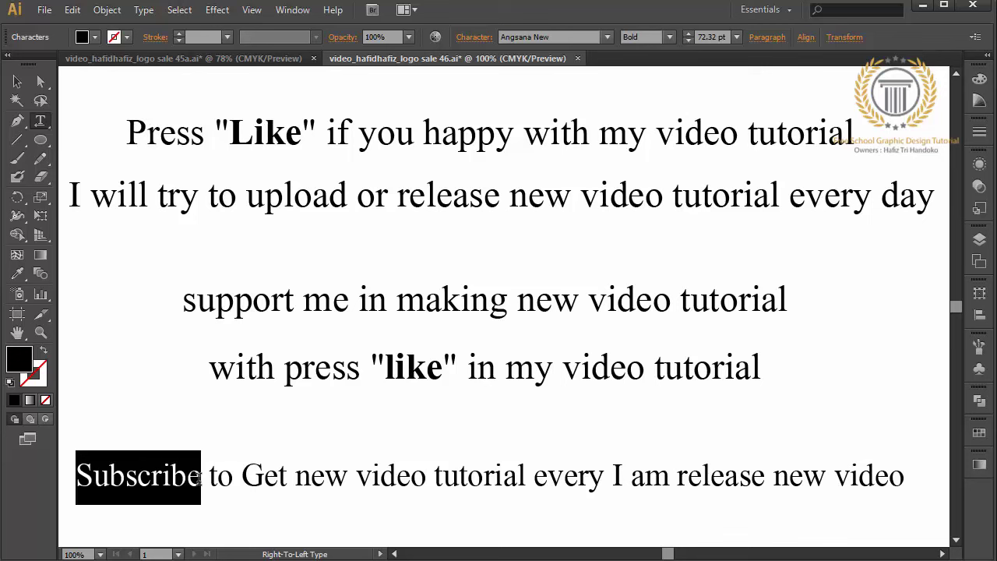
click(667, 37)
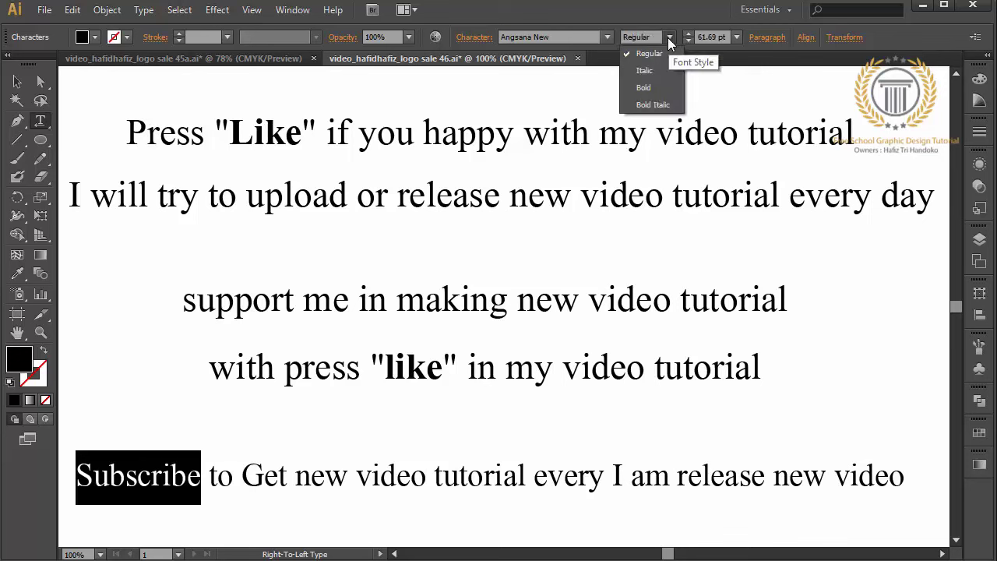
click(647, 88)
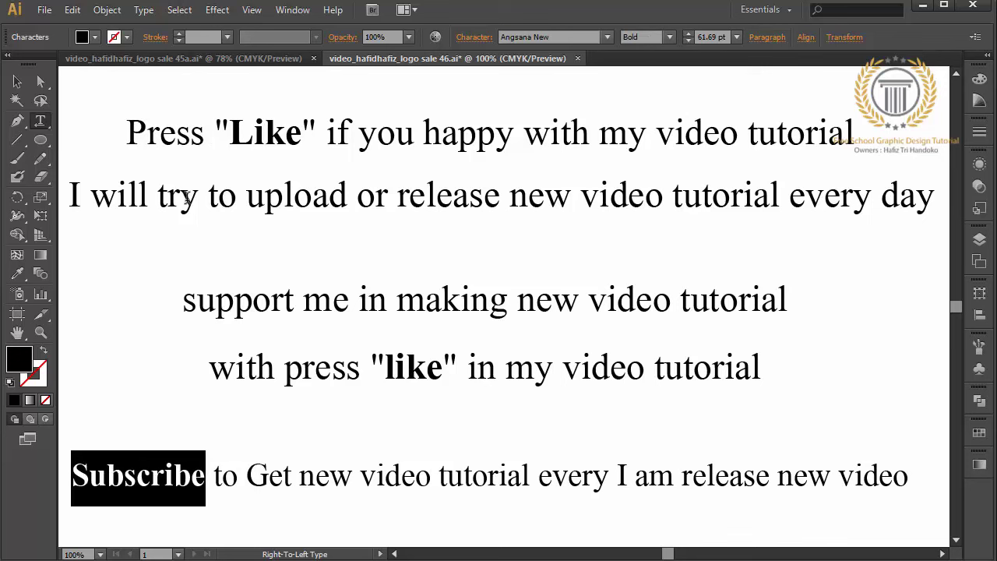
click(17, 81)
click(84, 264)
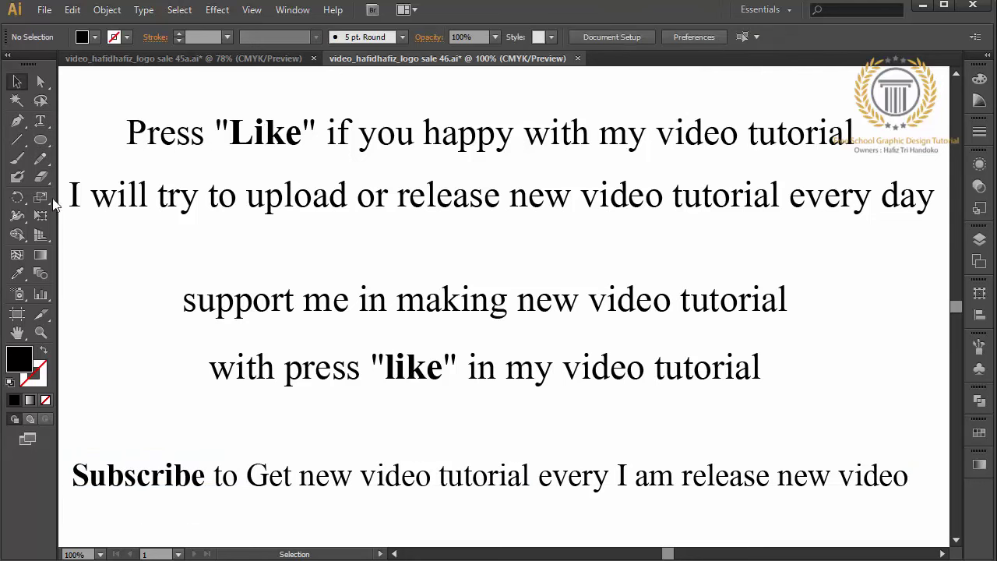
- Paintbrush hand-drawn arrows pointing at 'Like', 'like' and 'Subscribe'
click(17, 158)
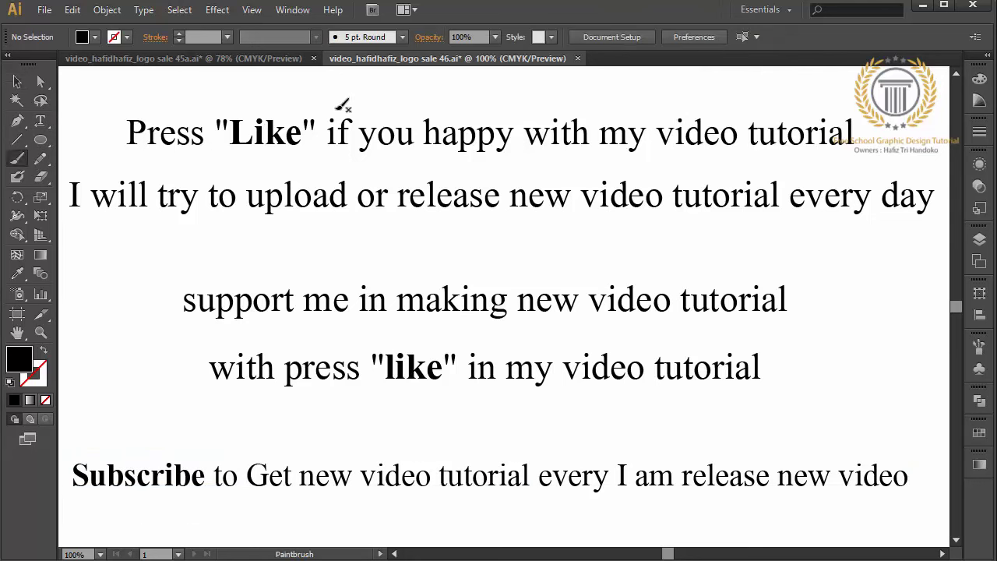
mouse_move(419, 83)
mouse_down()
mouse_move(335, 84)
mouse_move(267, 99)
mouse_move(290, 105)
mouse_up()
drag(568, 447, 536, 441)
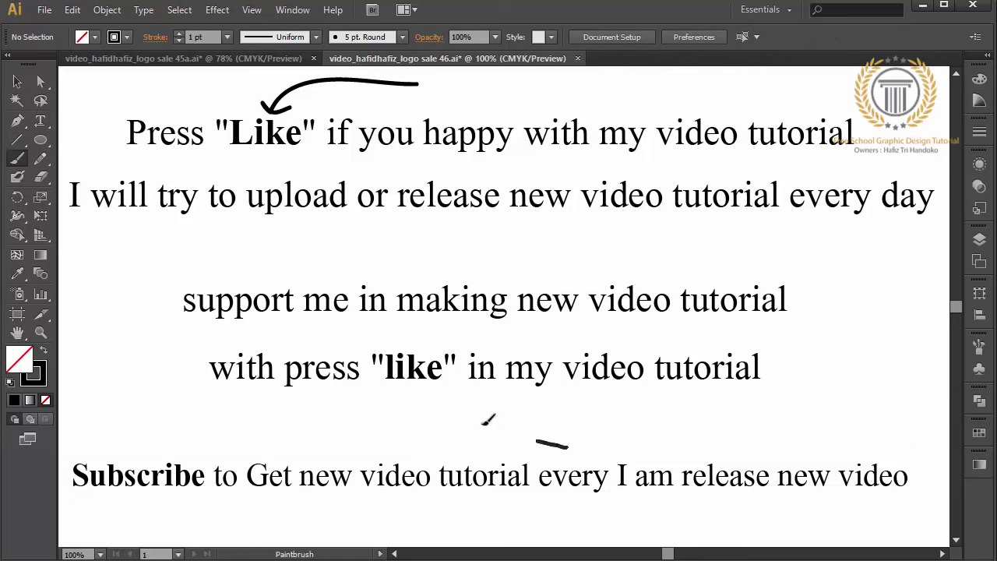
drag(483, 424, 436, 397)
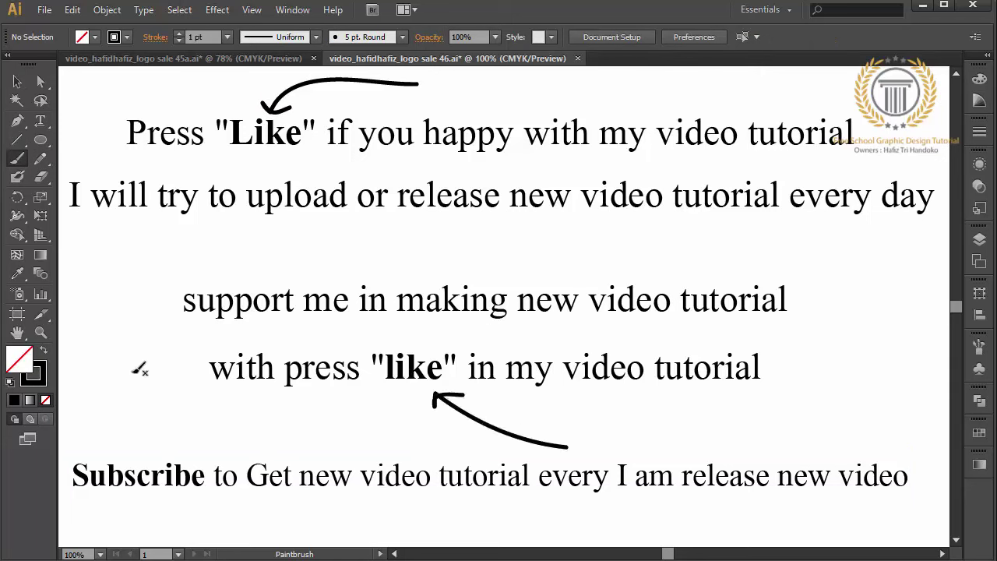
mouse_move(126, 371)
mouse_down()
mouse_move(158, 455)
mouse_move(128, 449)
mouse_up()
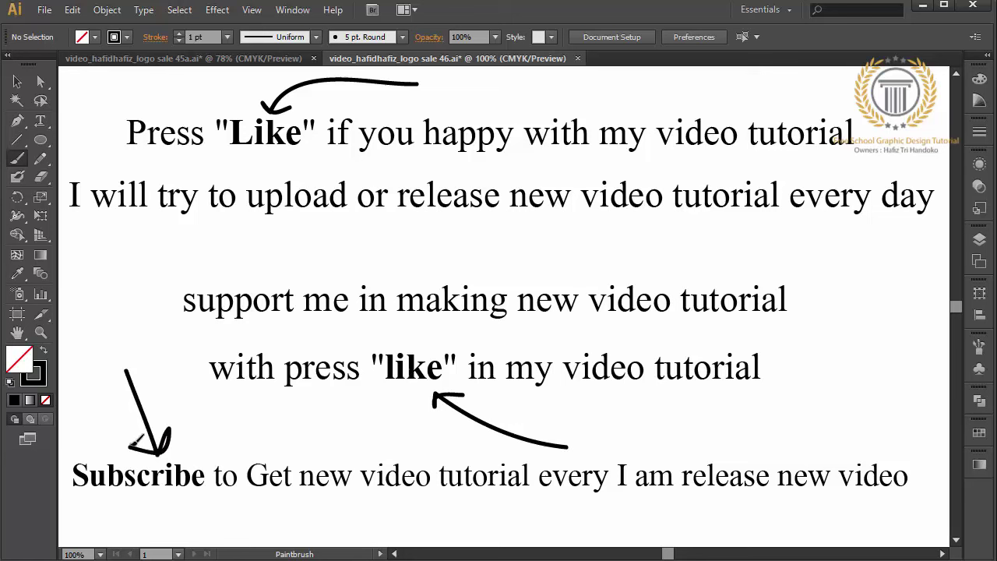
- Type the new line 'SHARE MY VIDEO To YOUR FRIEND' above the support me line
click(40, 121)
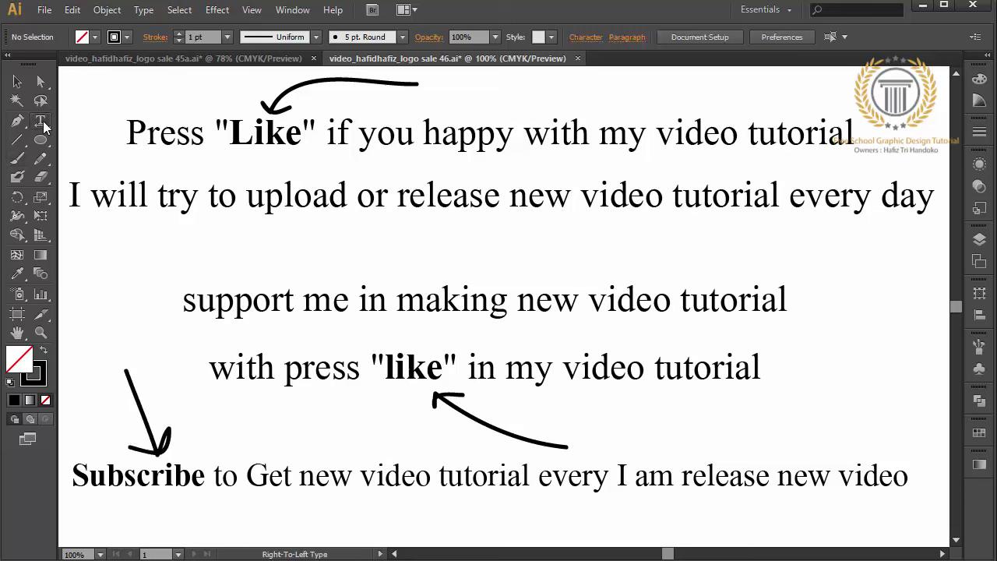
click(331, 254)
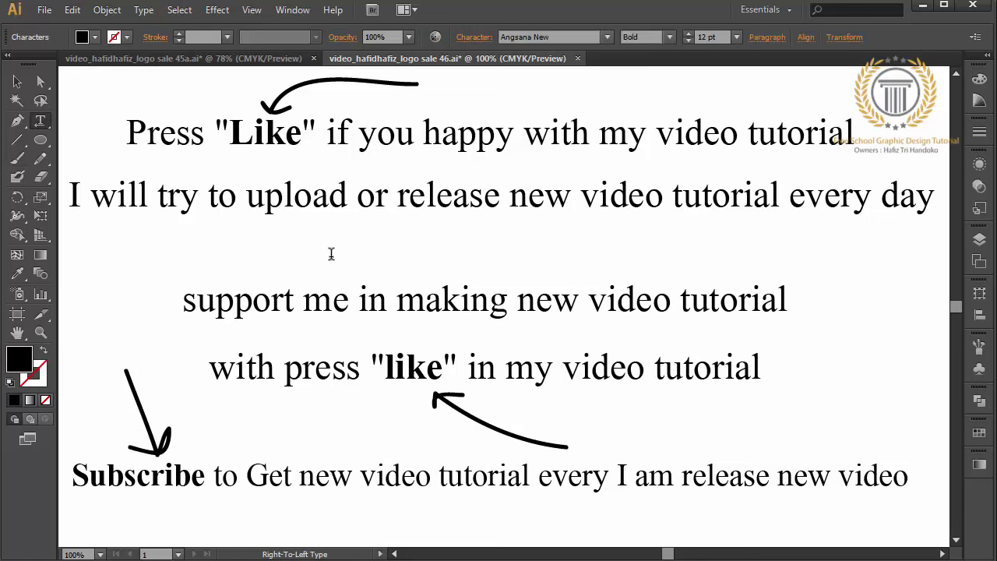
text(sa)
key(BackSpace)
key(BackSpace)
text(U)
key(BackSpace)
text(o YOUR)
text( FRIEND)
key(Escape)
- Scale the SHARE MY VIDEO line up to full card width and shift it left
drag(387, 255, 842, 267)
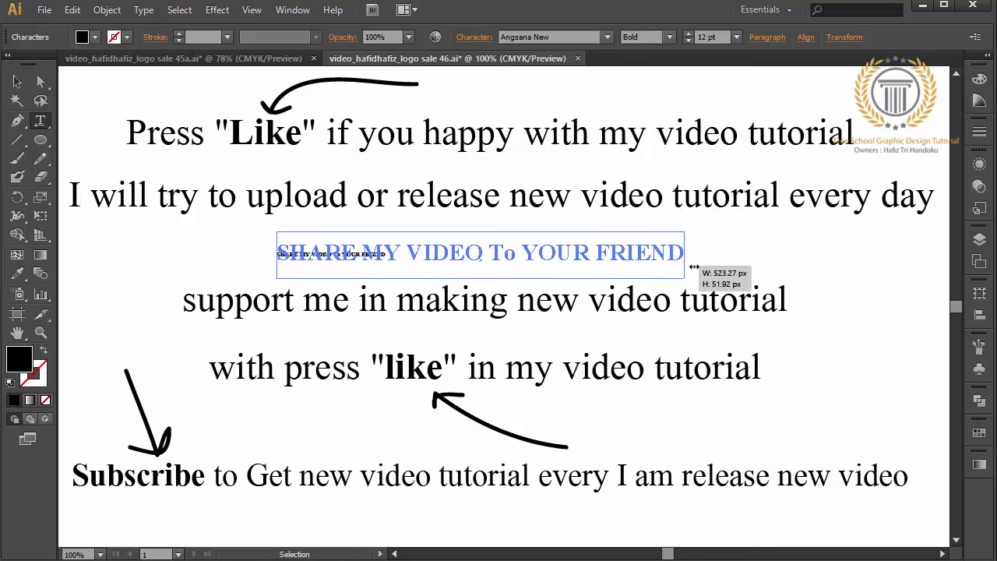
click(857, 257)
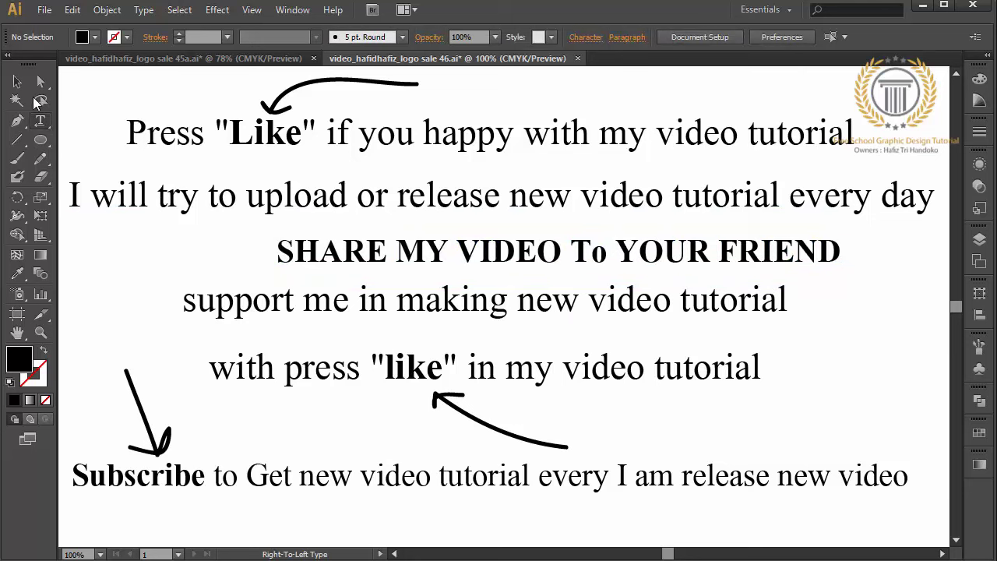
drag(422, 265, 339, 266)
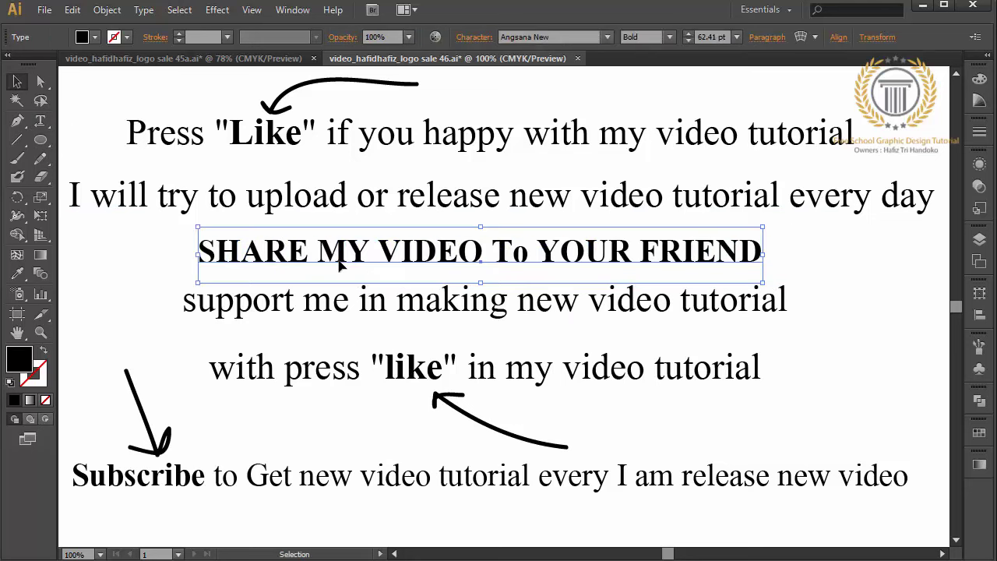
click(114, 278)
click(17, 158)
- Paintbrush arrows pointing right at 'SHARE' and left at 'FRIEND'
mouse_move(109, 262)
mouse_down()
mouse_move(195, 244)
mouse_move(184, 256)
mouse_up()
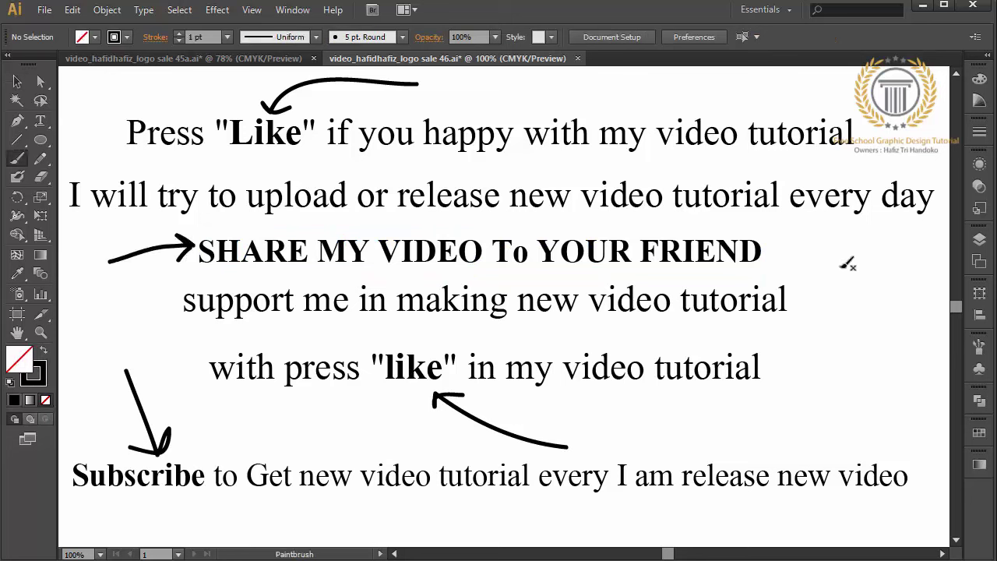
mouse_move(844, 266)
mouse_down()
mouse_move(781, 247)
mouse_move(780, 260)
mouse_up()
click(18, 83)
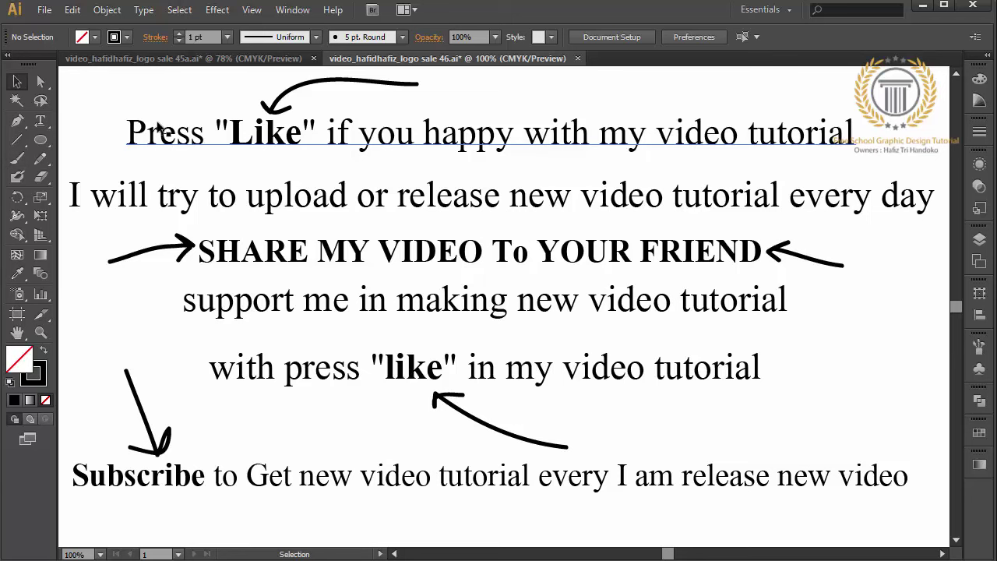
- Move the support me lines down, angle the arrow below 'like', and lower the SHARE line
click(358, 305)
shift+click(472, 413)
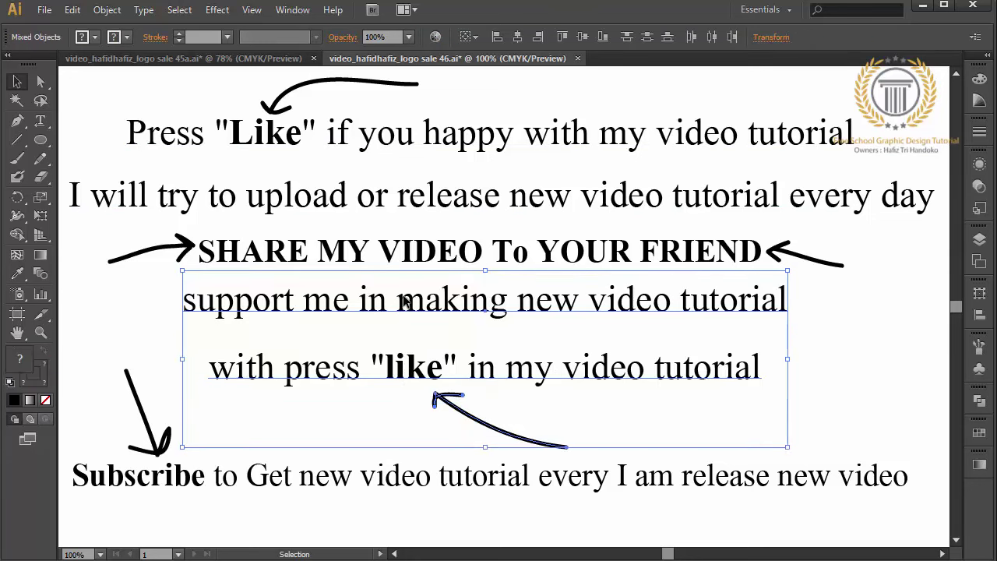
drag(431, 304, 431, 318)
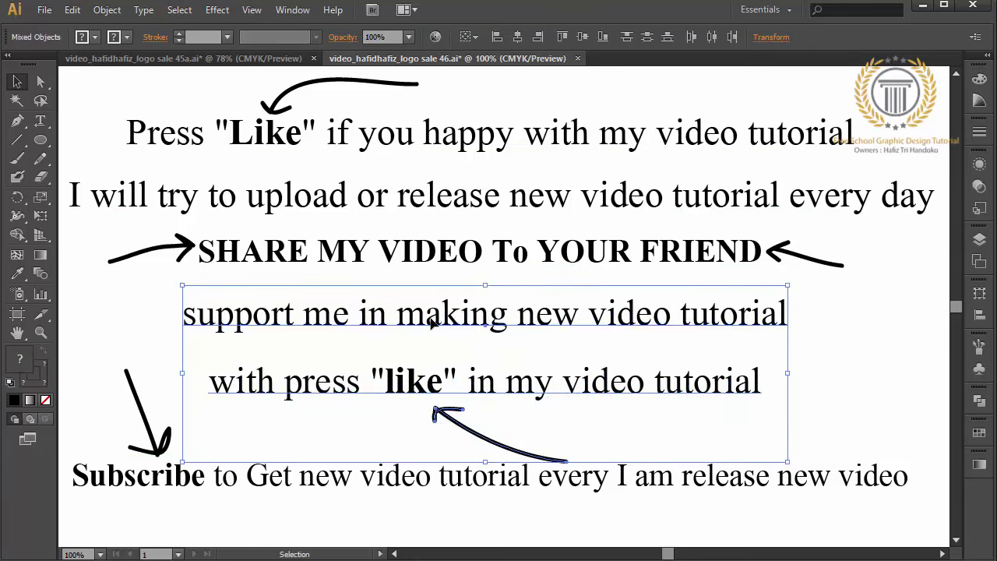
click(515, 495)
click(521, 450)
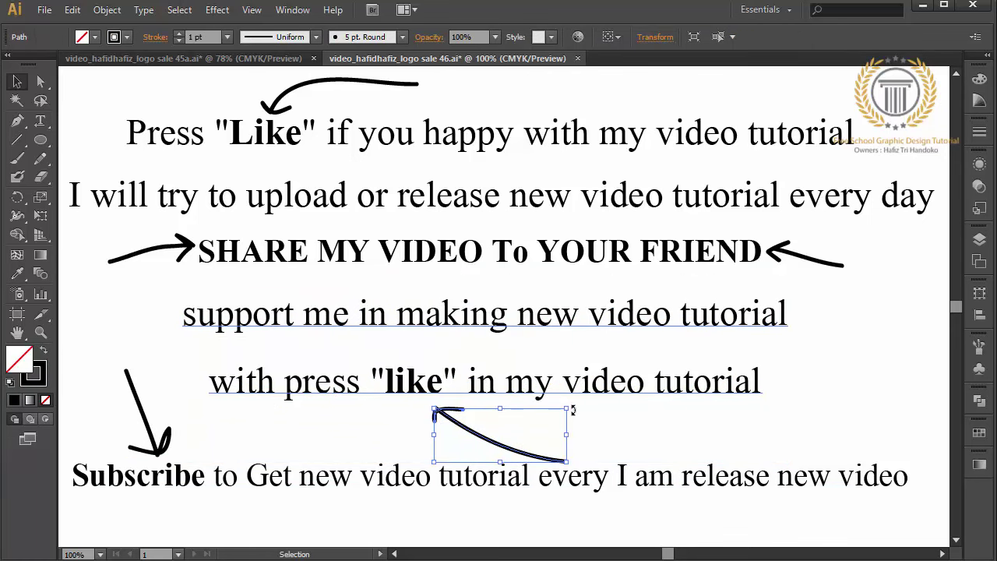
drag(574, 406, 568, 402)
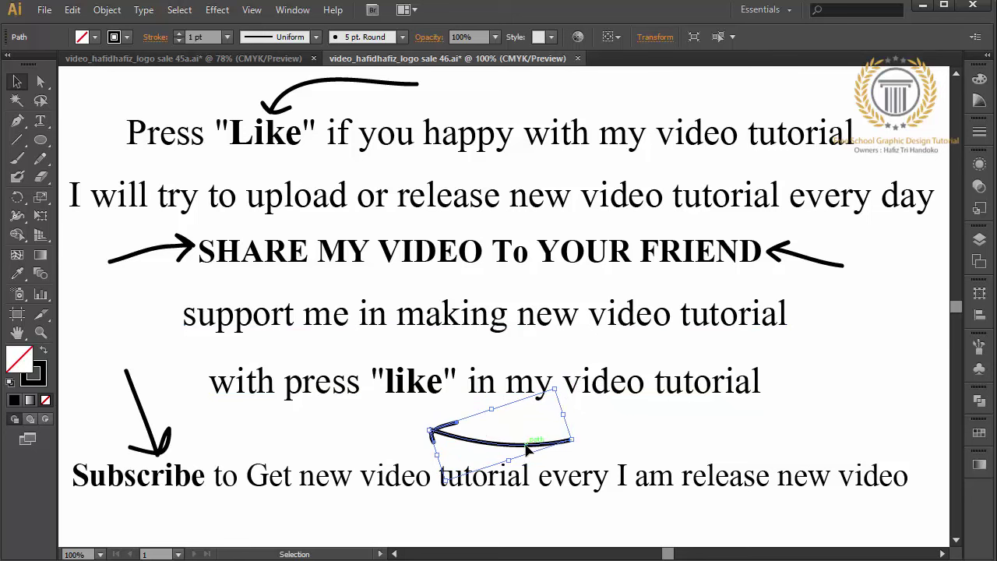
drag(522, 446, 517, 424)
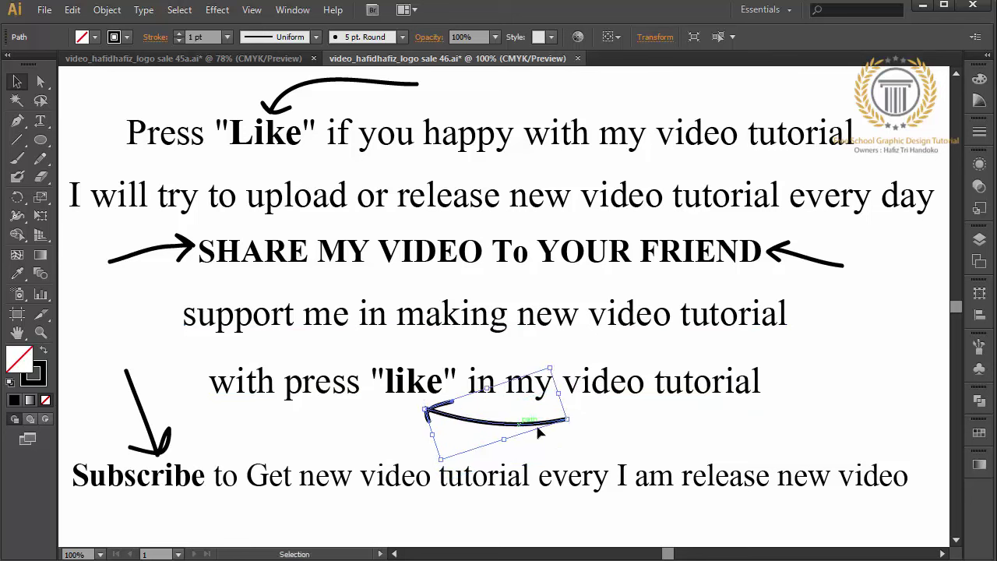
mouse_move(569, 374)
mouse_down()
mouse_move(489, 324)
mouse_move(489, 334)
mouse_up()
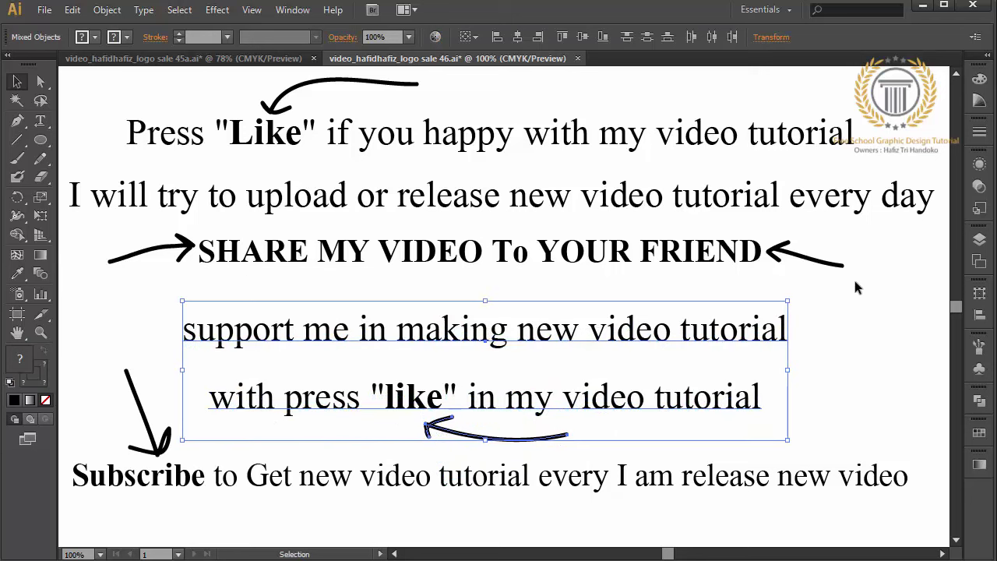
drag(881, 248, 173, 269)
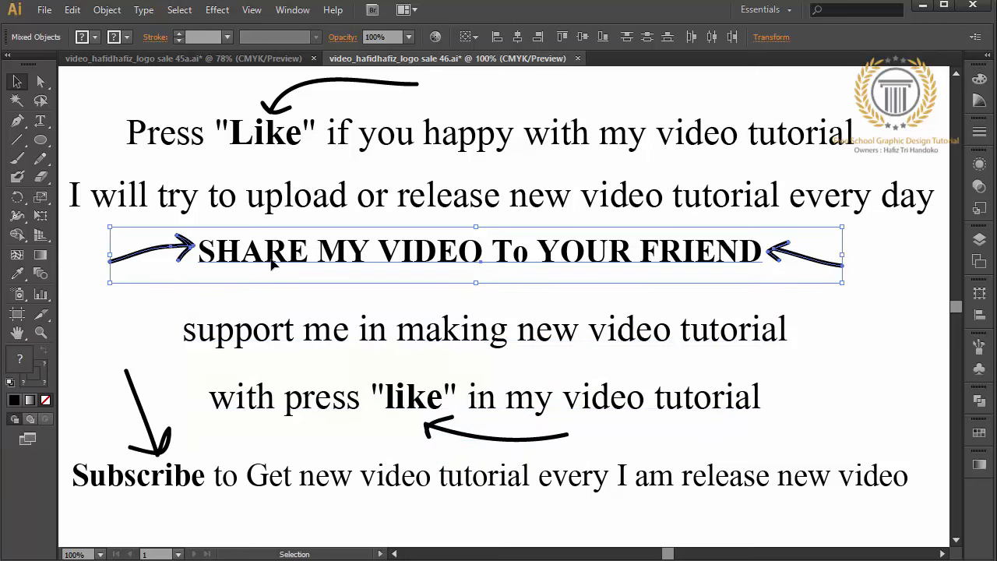
drag(273, 271, 272, 286)
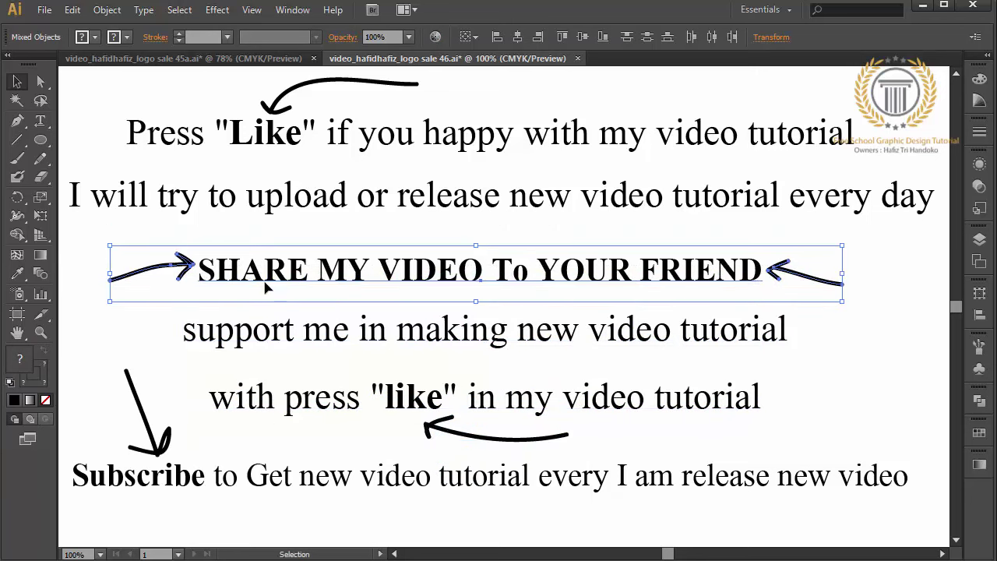